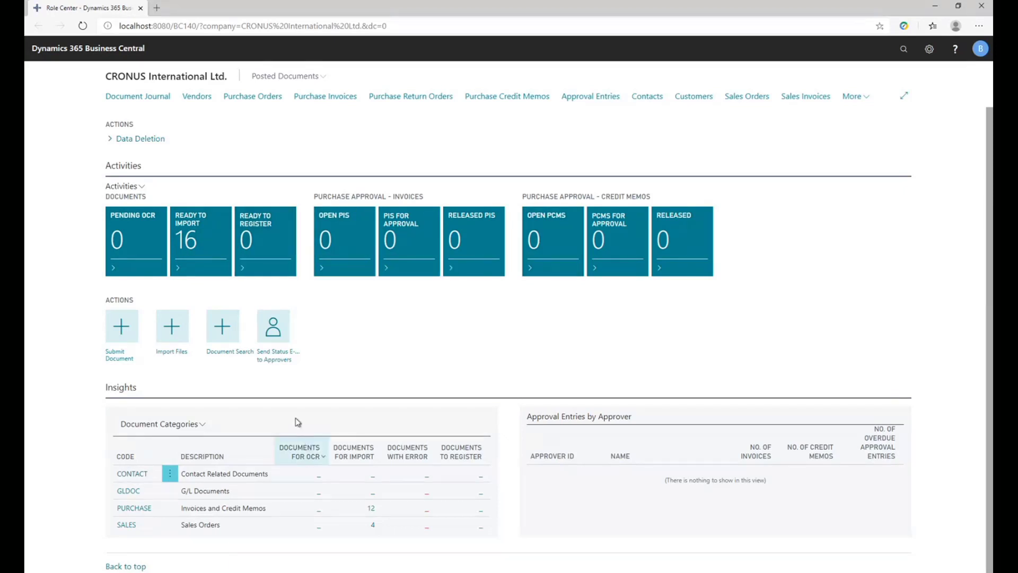
Import the waiting files for the document categories and acknowledge the import confirmation.
{"action": "left_click", "coordinate": [166, 427]}
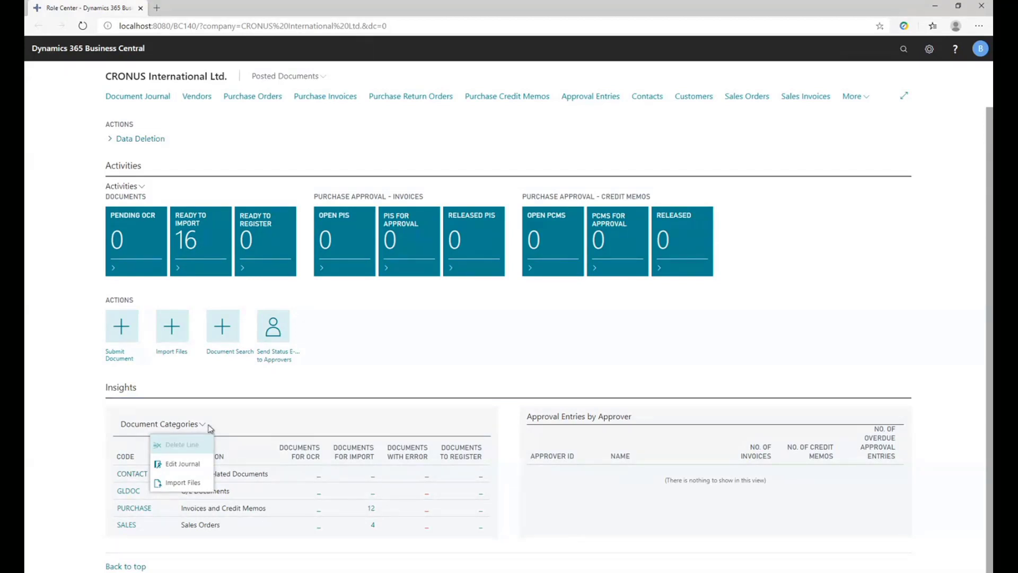
{"action": "left_click", "coordinate": [430, 381]}
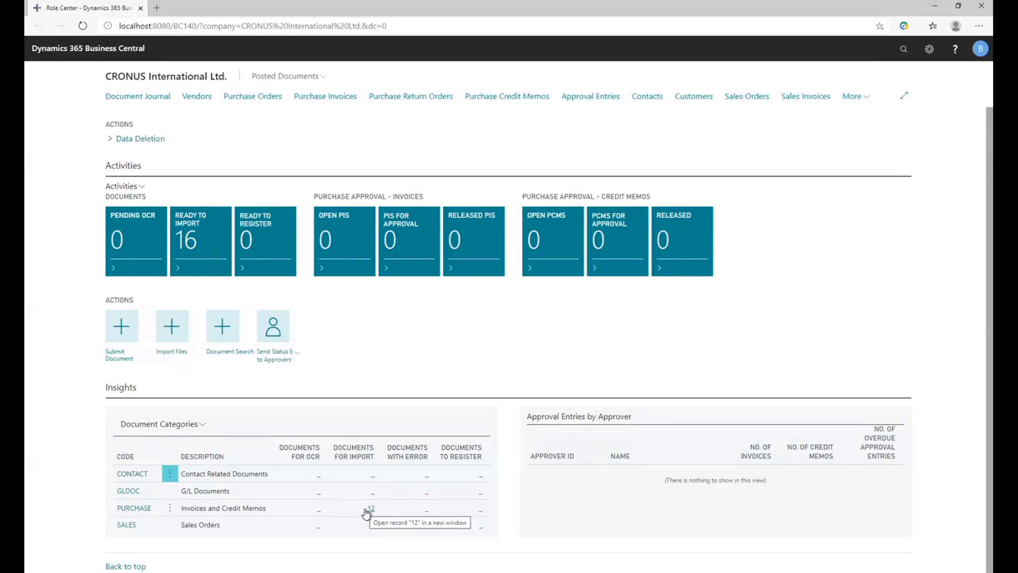
{"action": "left_click", "coordinate": [190, 424]}
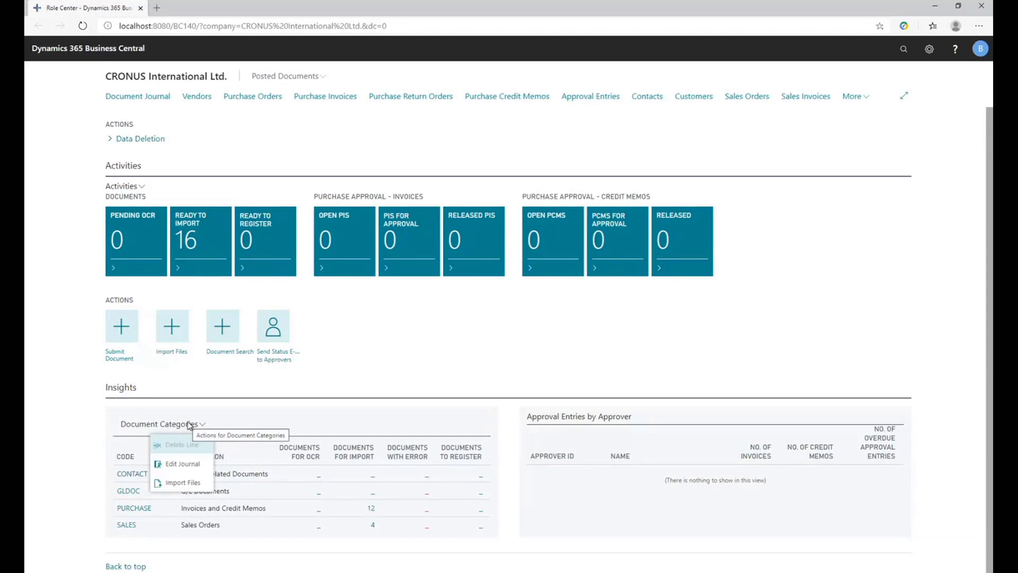
{"action": "left_click", "coordinate": [196, 483]}
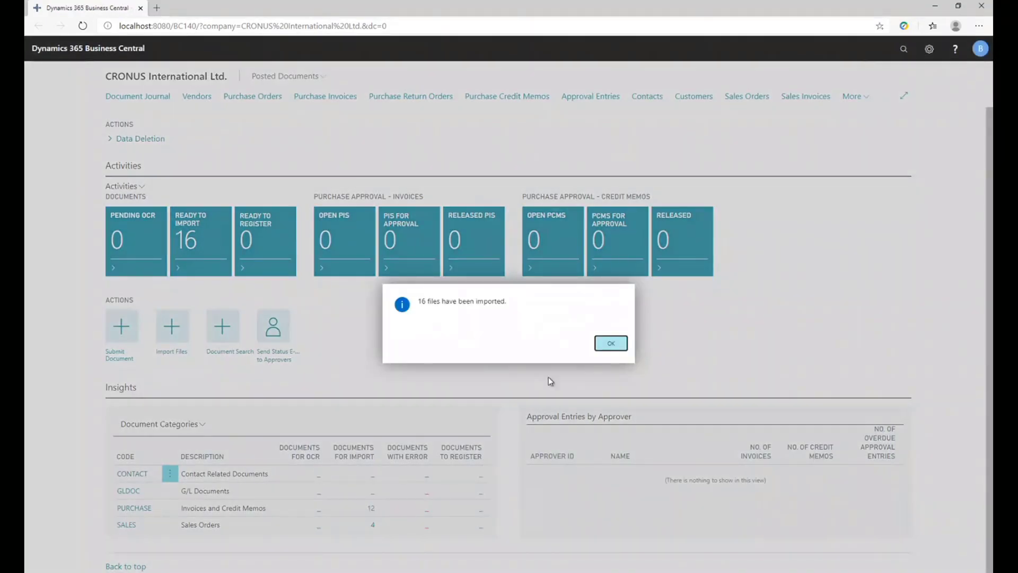
{"action": "left_click", "coordinate": [598, 345]}
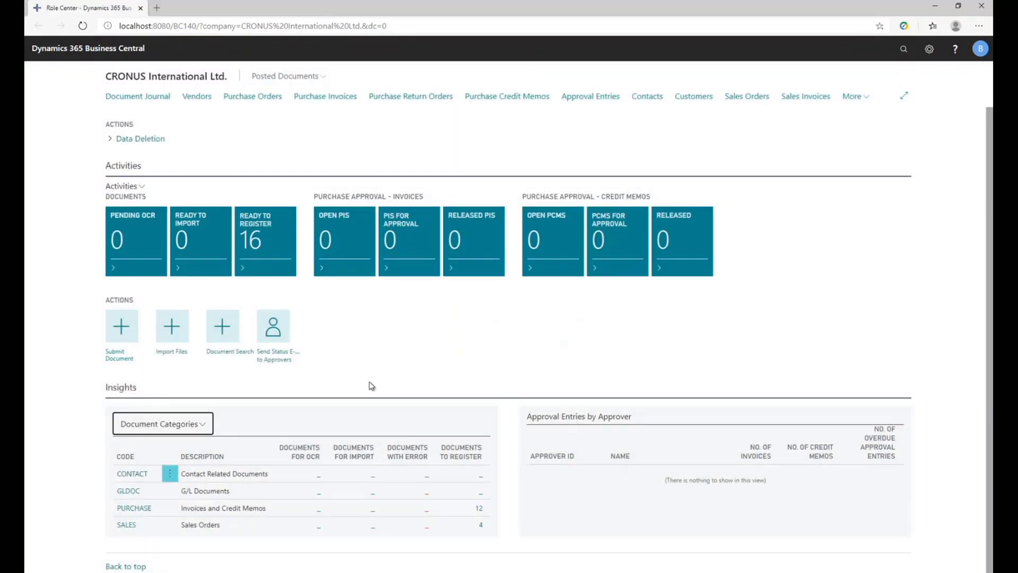
Open the PURCHASE category's documents to register and set the document preview zoom to 25%.
{"action": "left_click", "coordinate": [479, 510]}
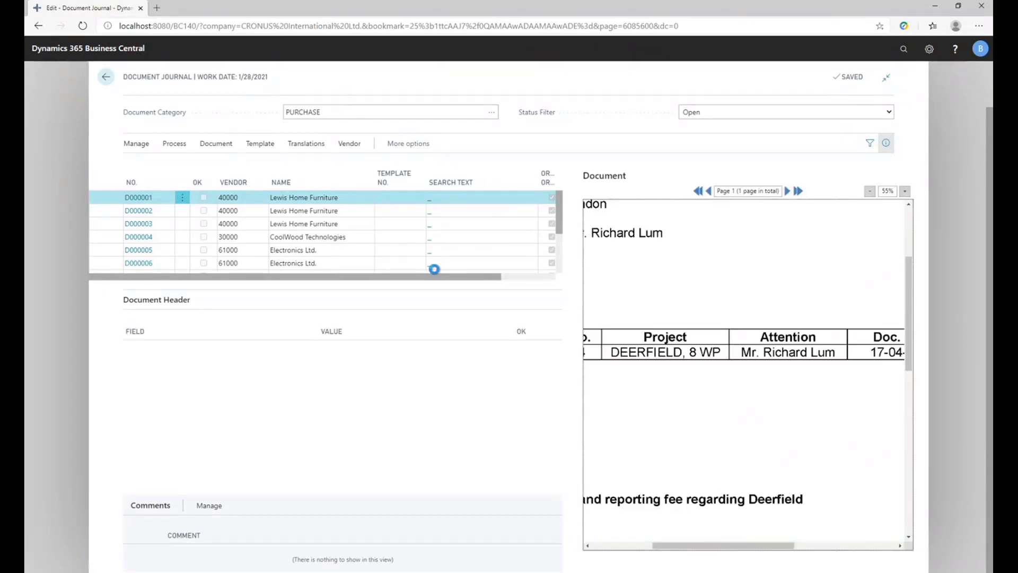
{"action": "left_click", "coordinate": [871, 192]}
{"action": "left_click", "coordinate": [871, 192]}
{"action": "left_click", "coordinate": [871, 192]}
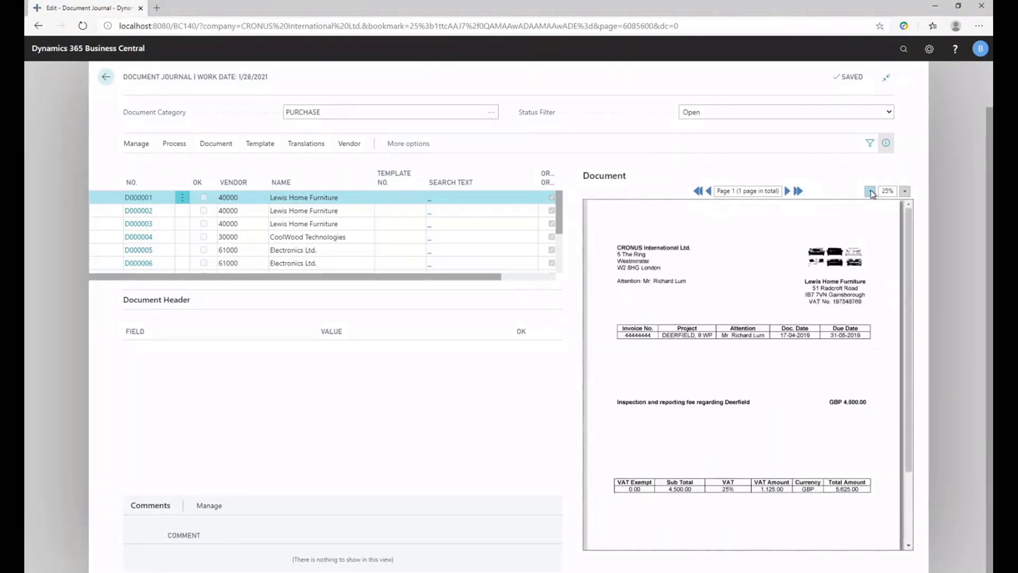
{"action": "left_click", "coordinate": [904, 192]}
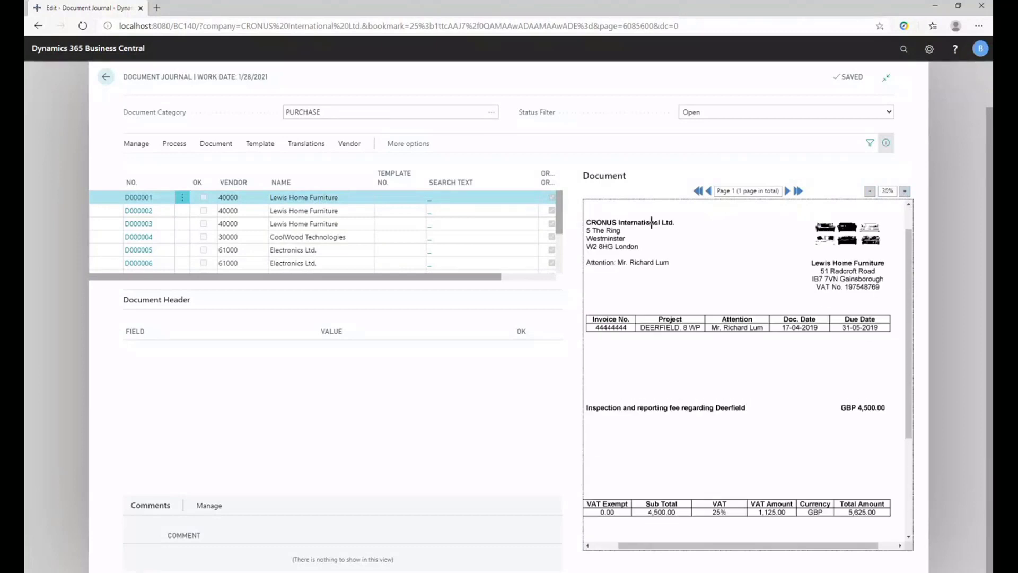
{"action": "left_click", "coordinate": [869, 191]}
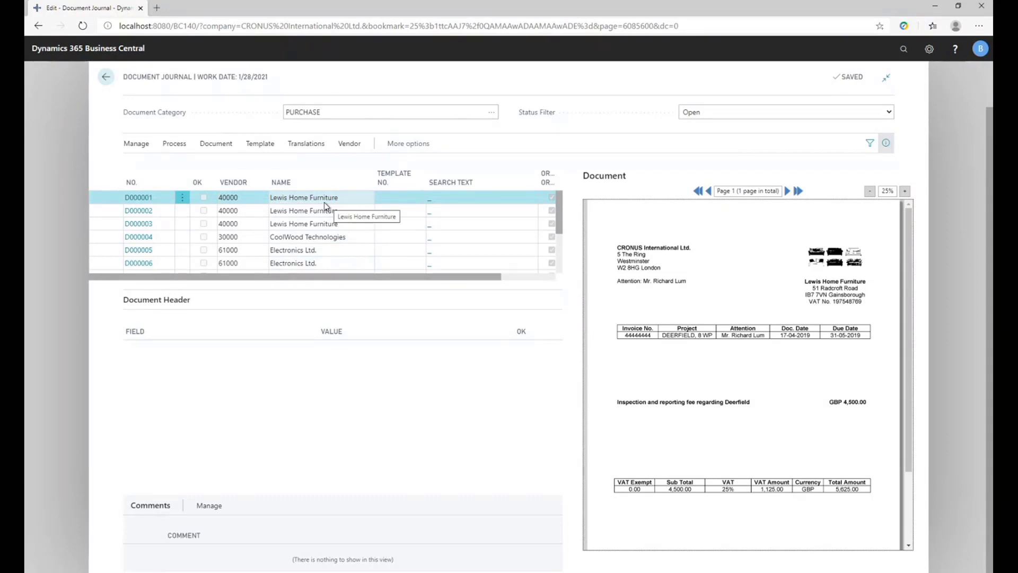
Run Recognize Fields on document D000001 from Lewis Home Furniture.
{"action": "left_click", "coordinate": [373, 197]}
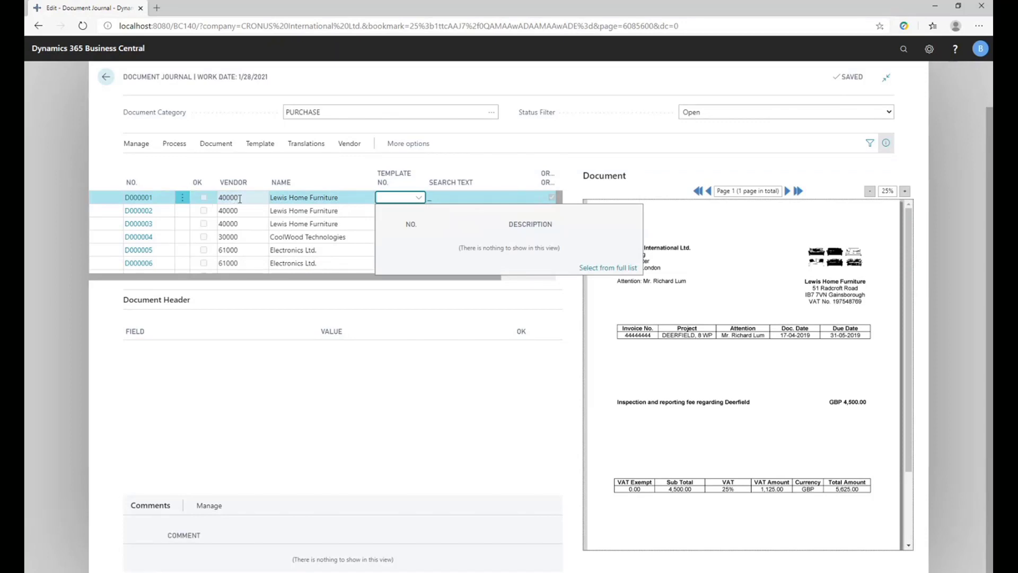
{"action": "left_click", "coordinate": [174, 144]}
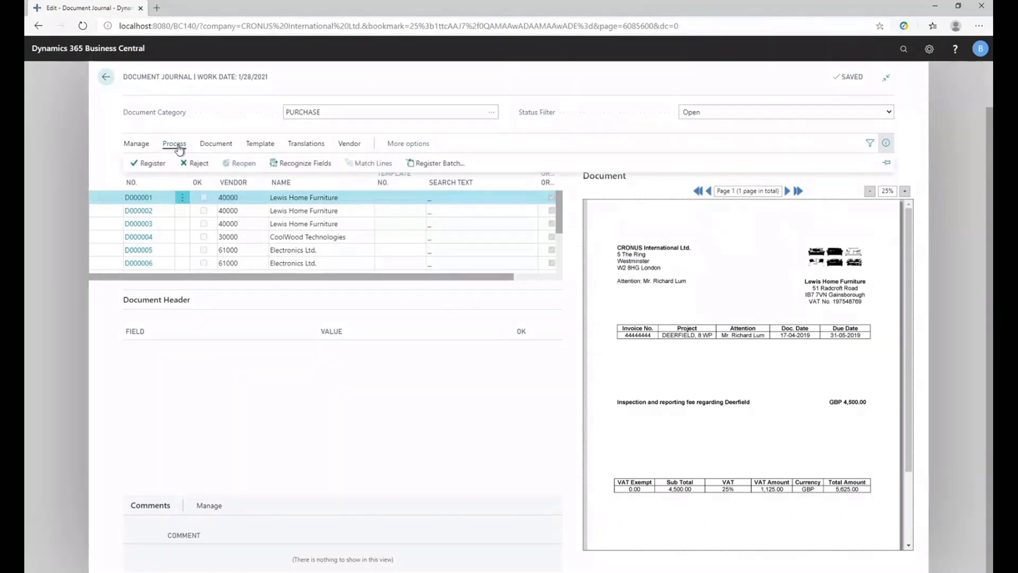
{"action": "left_click", "coordinate": [291, 164]}
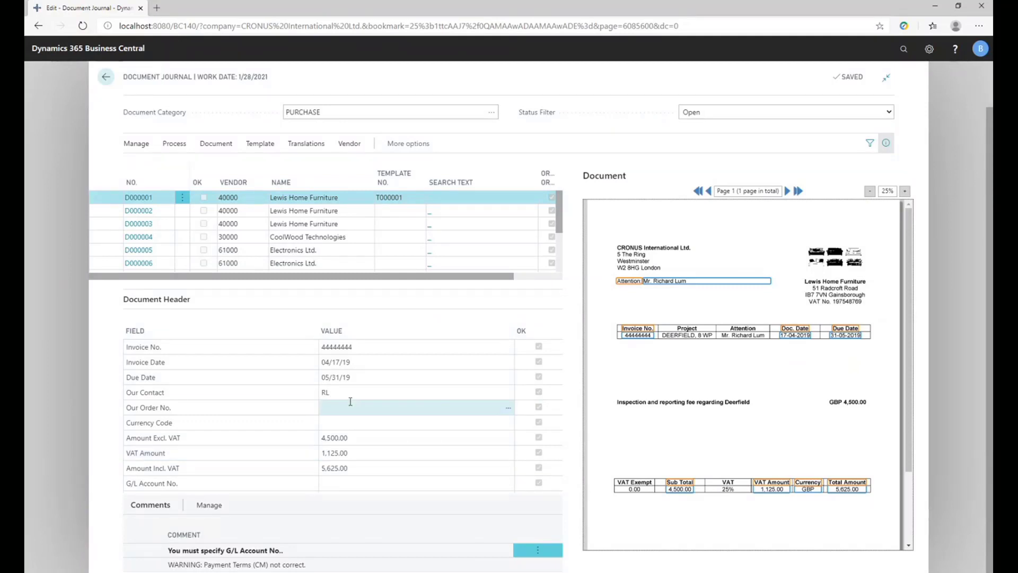
Check the captured invoice number and comments, then set G/L Account No. to 8330 and accept it as default for Amount Excl. VAT.
{"action": "left_click", "coordinate": [389, 346]}
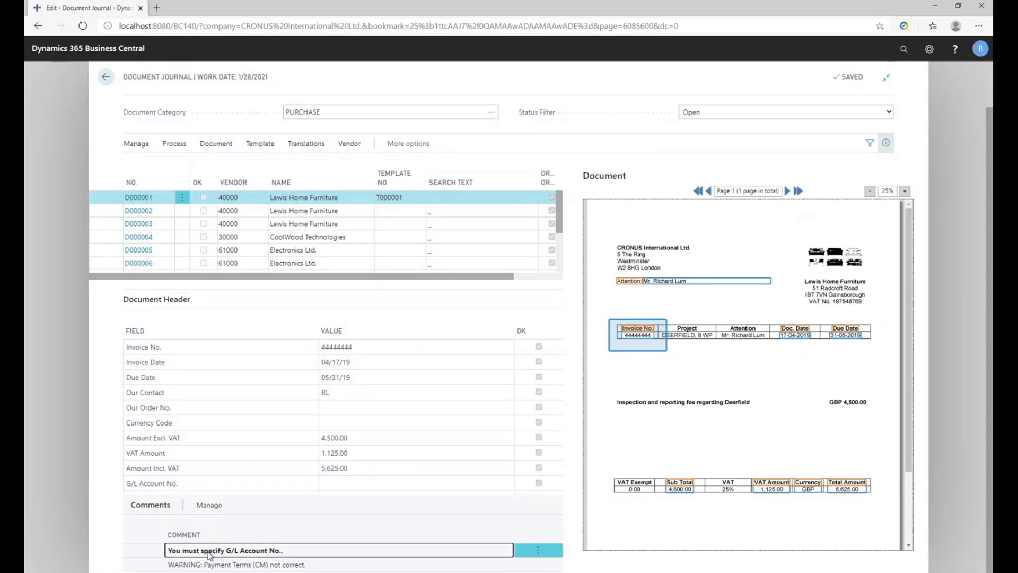
{"action": "left_click", "coordinate": [190, 565]}
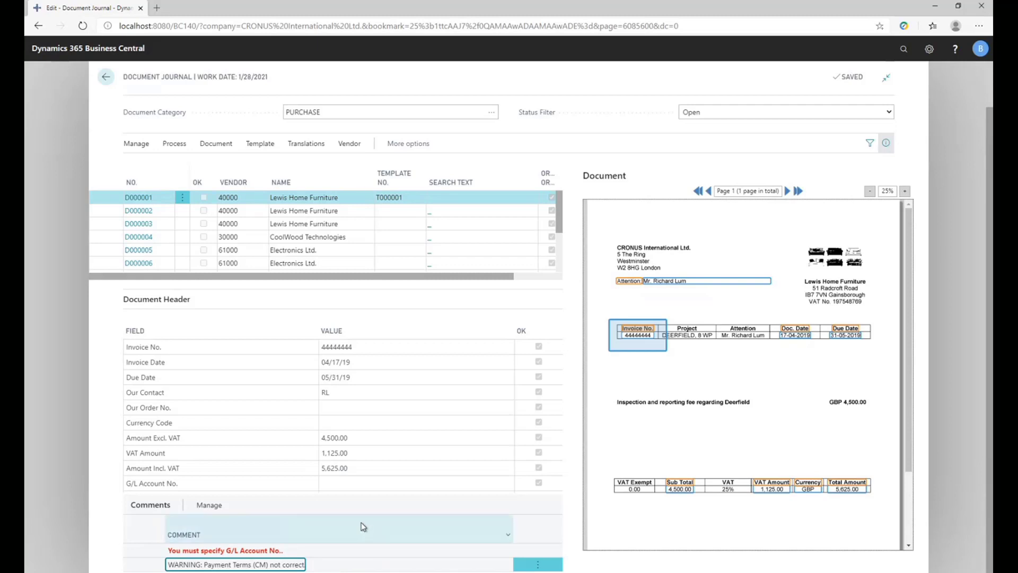
{"action": "left_click", "coordinate": [333, 407]}
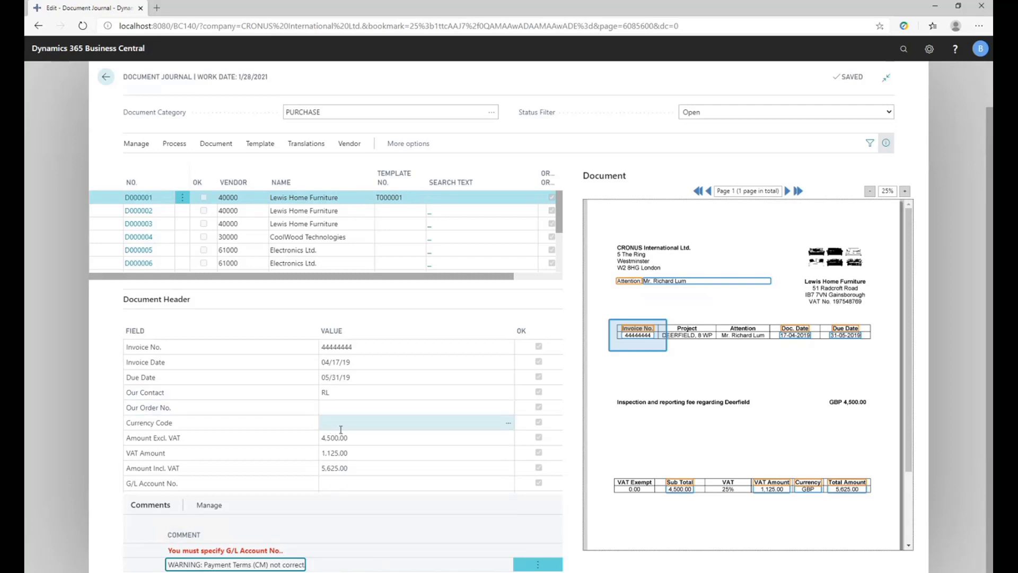
{"action": "left_click", "coordinate": [344, 484]}
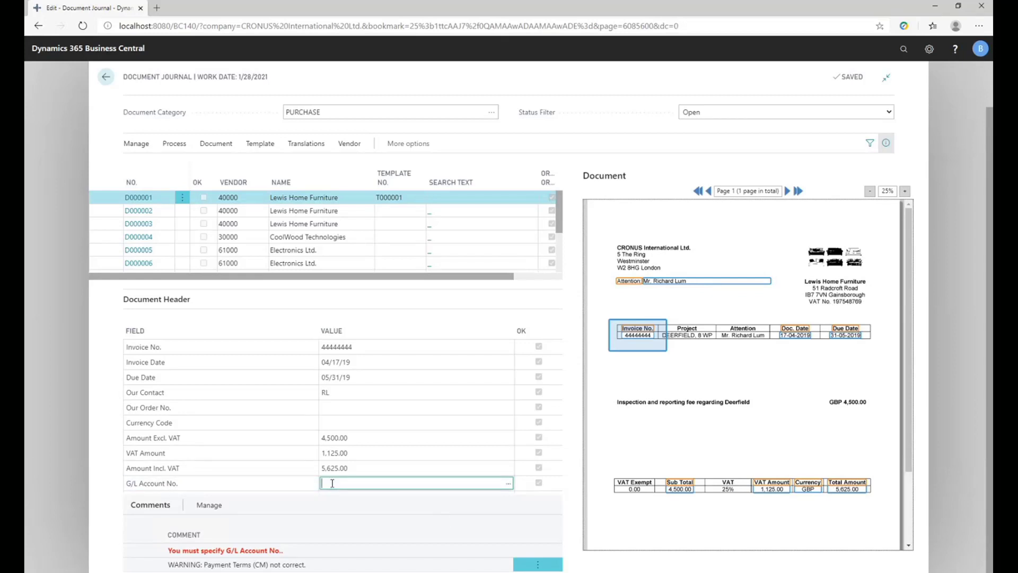
{"action": "type", "text": "8330"}
{"action": "key", "text": "Tab"}
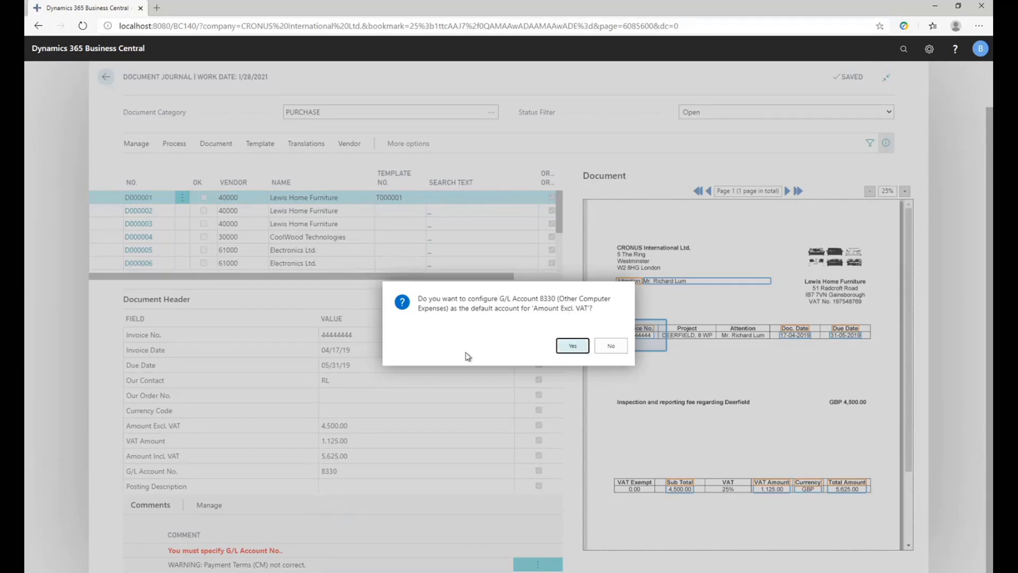
{"action": "key", "text": "Return"}
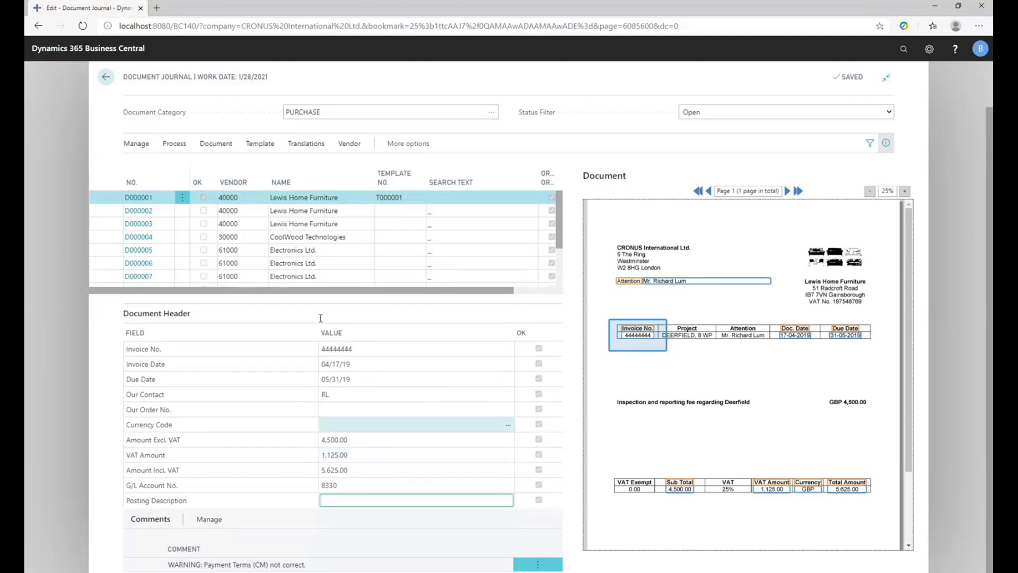
Run Recognize Fields on document D000002 and check its G/L Account No. value.
{"action": "left_click", "coordinate": [289, 213]}
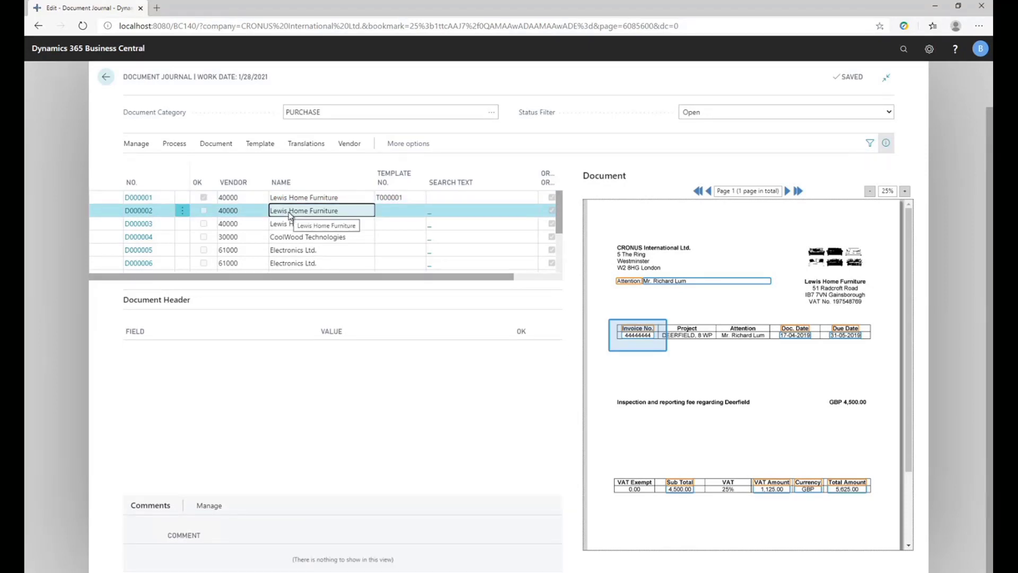
{"action": "left_click", "coordinate": [180, 143]}
{"action": "left_click", "coordinate": [295, 162]}
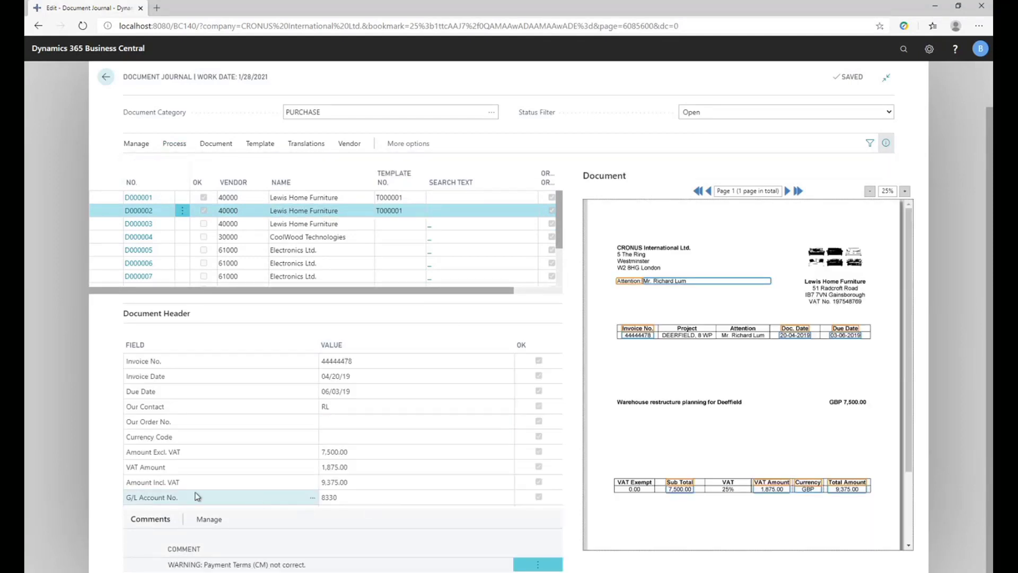
{"action": "left_click", "coordinate": [335, 497]}
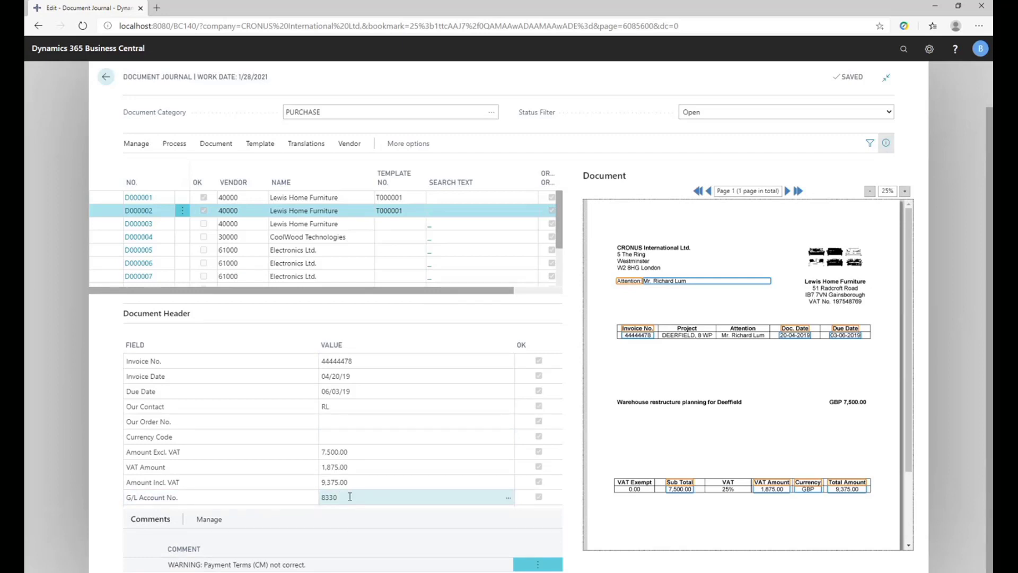
{"action": "left_click", "coordinate": [379, 466]}
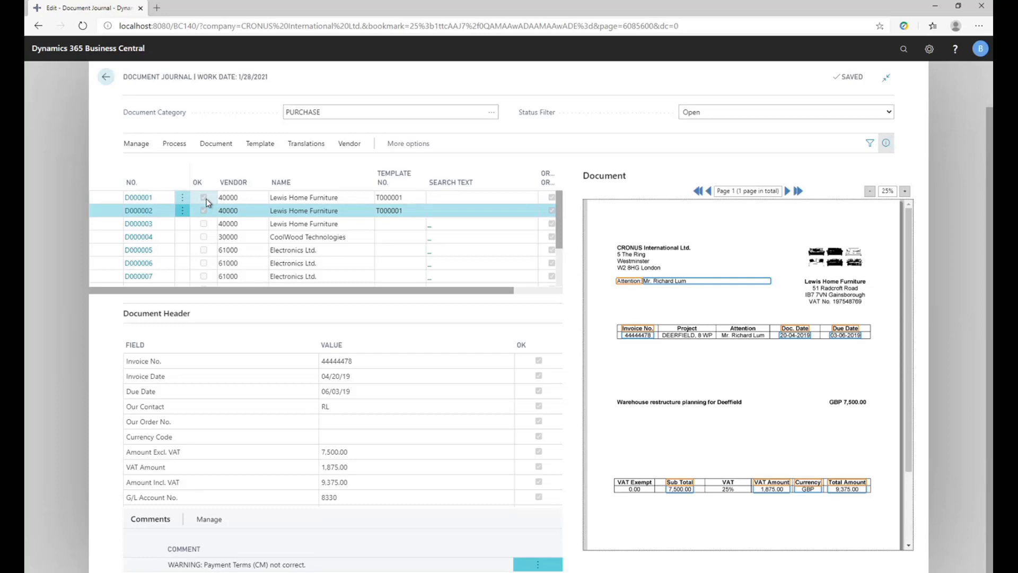
{"action": "left_click", "coordinate": [351, 496]}
{"action": "left_click", "coordinate": [351, 496]}
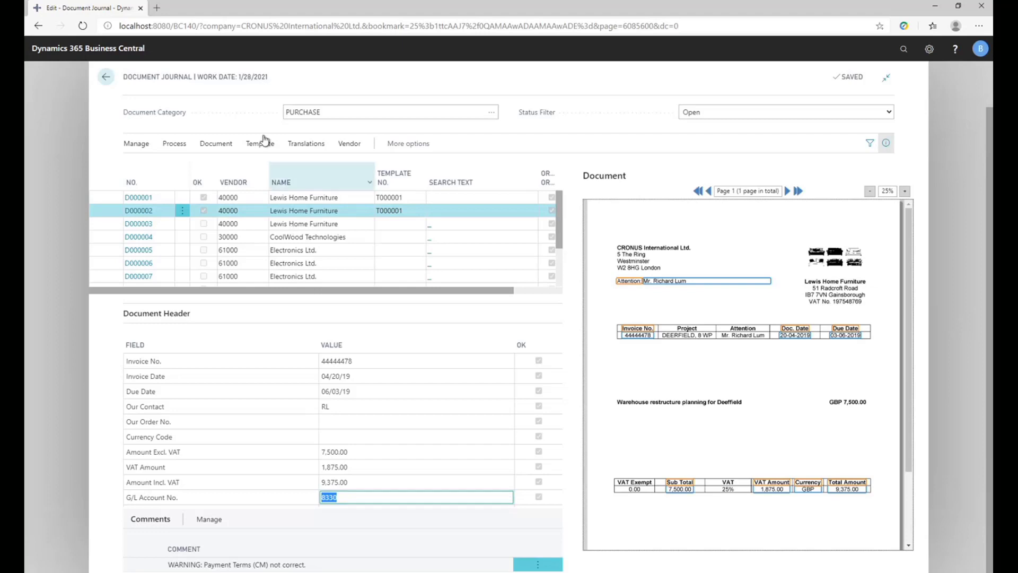
Run Recognize Fields on document D000003, the third Lewis Home Furniture document.
{"action": "left_click", "coordinate": [243, 199]}
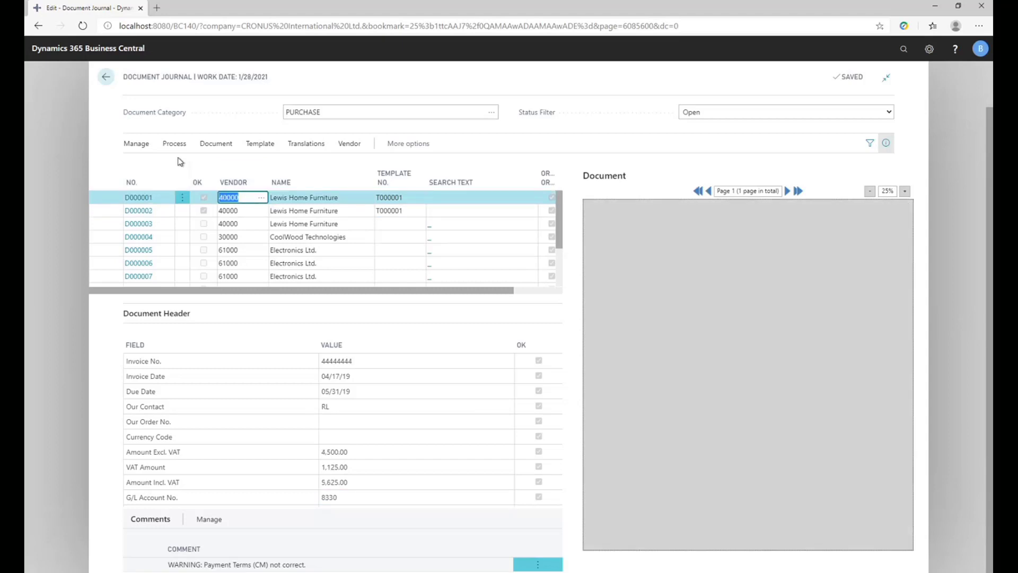
{"action": "left_click", "coordinate": [239, 223]}
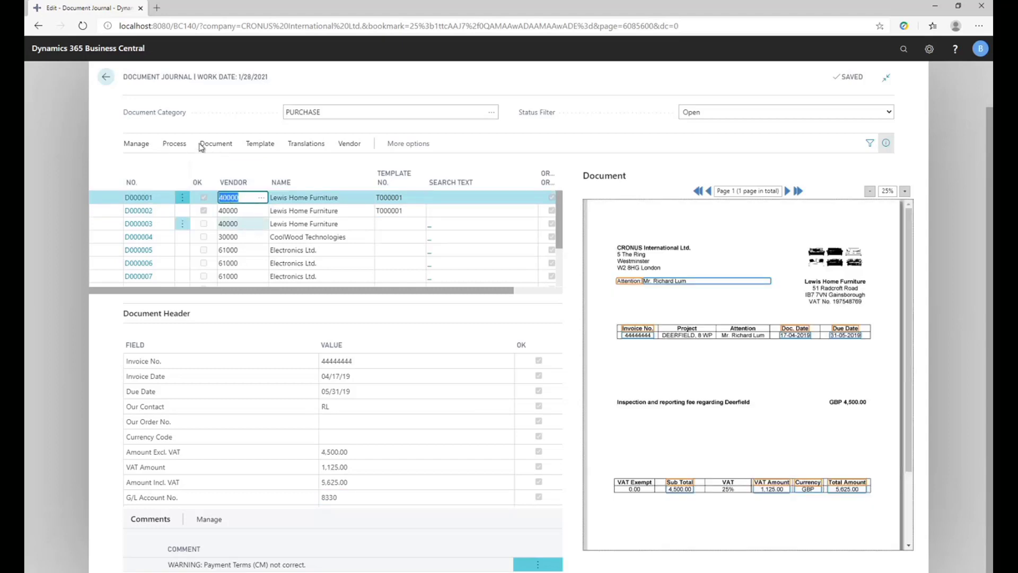
{"action": "left_click", "coordinate": [175, 143]}
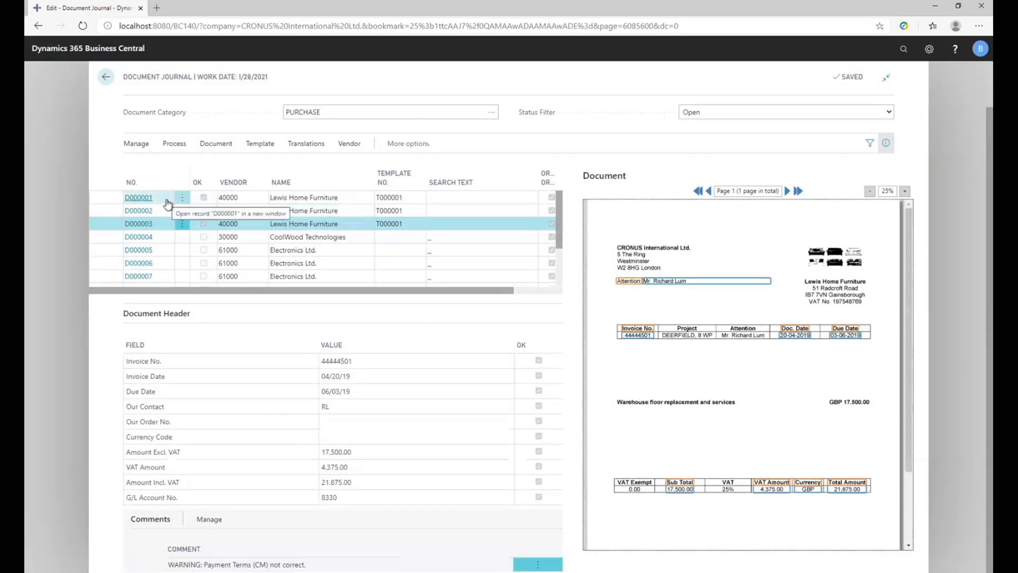
Return to the journal from D000001's document card and register that document as a purchase invoice.
{"action": "left_click", "coordinate": [204, 201]}
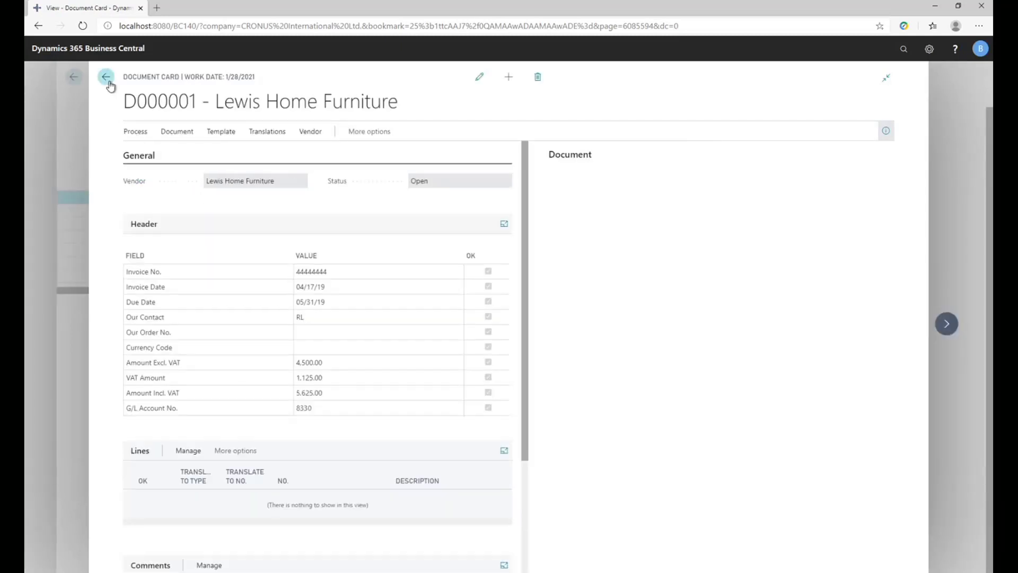
{"action": "left_click", "coordinate": [106, 76]}
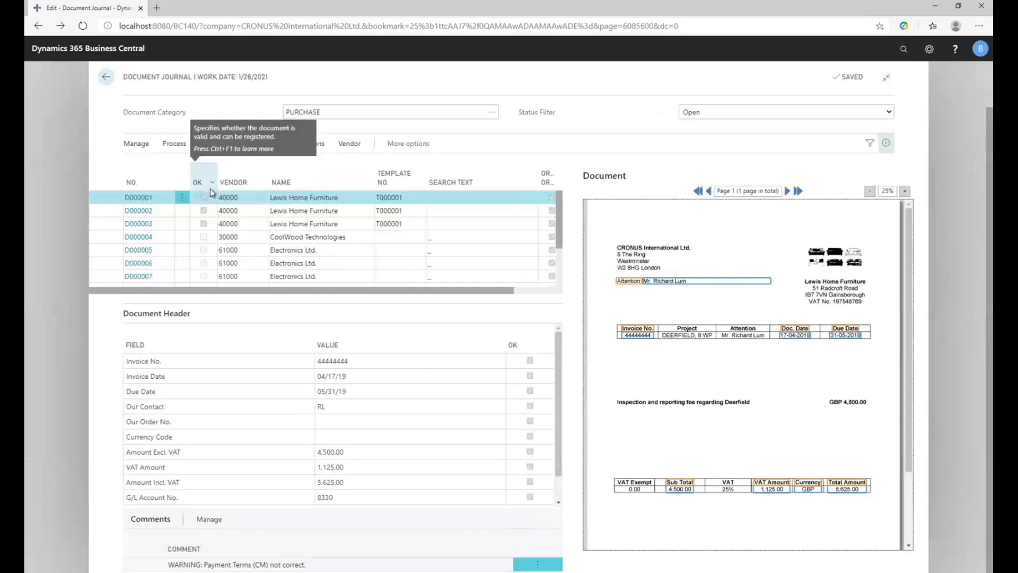
{"action": "left_click", "coordinate": [177, 148]}
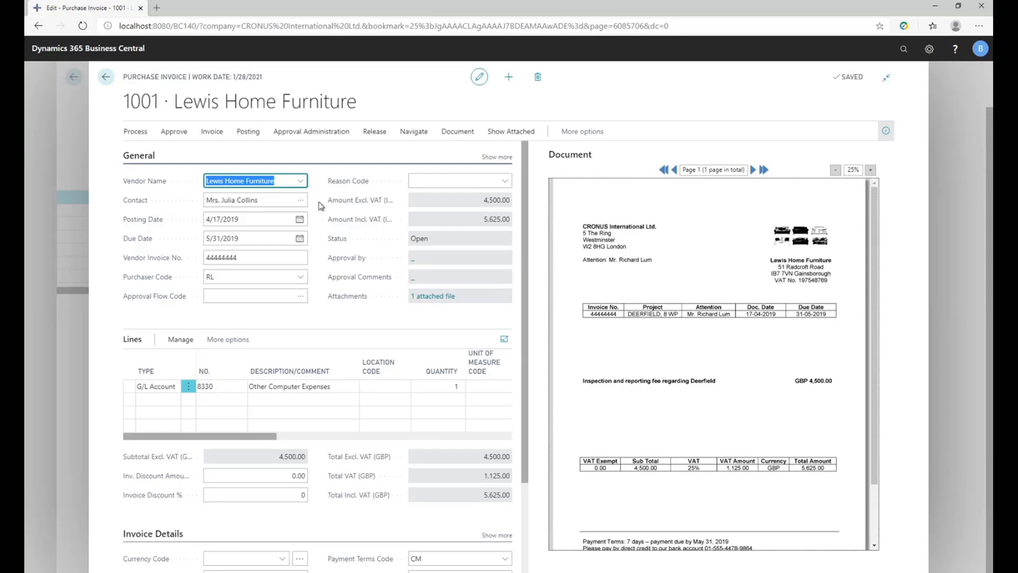
Review the Lewis Home Furniture purchase invoice and its attached file list, then send the invoice for approval.
{"action": "mouse_move", "coordinate": [377, 224]}
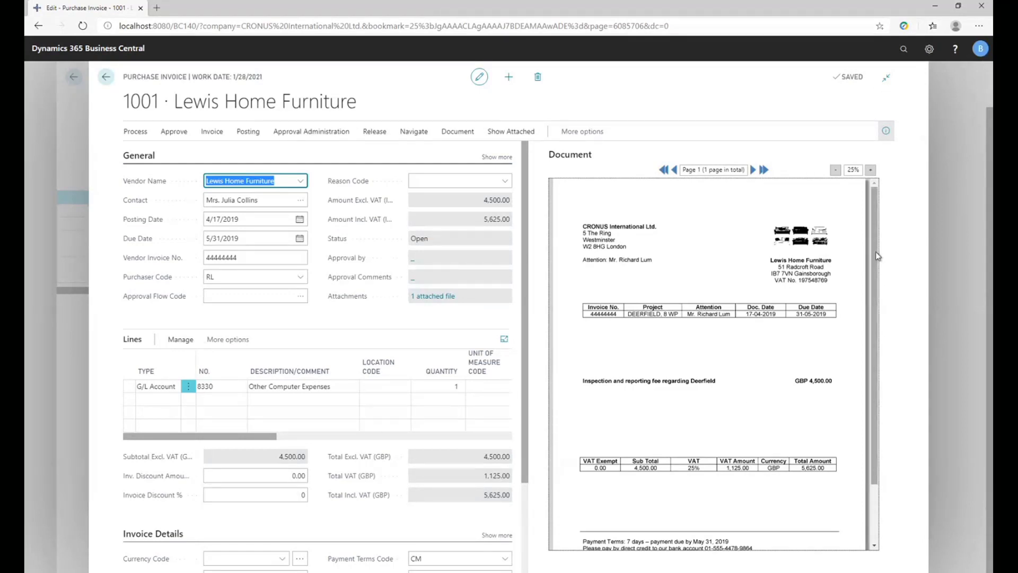
{"action": "scroll", "coordinate": [878, 365], "scroll_direction": "down", "scroll_amount": 2}
{"action": "scroll", "coordinate": [880, 220], "scroll_direction": "up", "scroll_amount": 2}
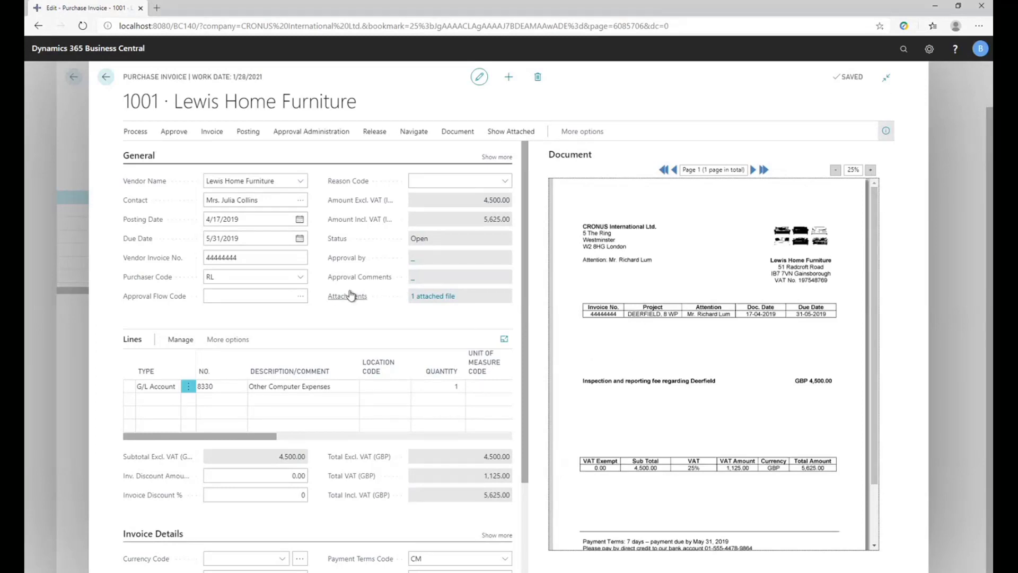
{"action": "mouse_move", "coordinate": [371, 281]}
{"action": "left_click", "coordinate": [434, 296]}
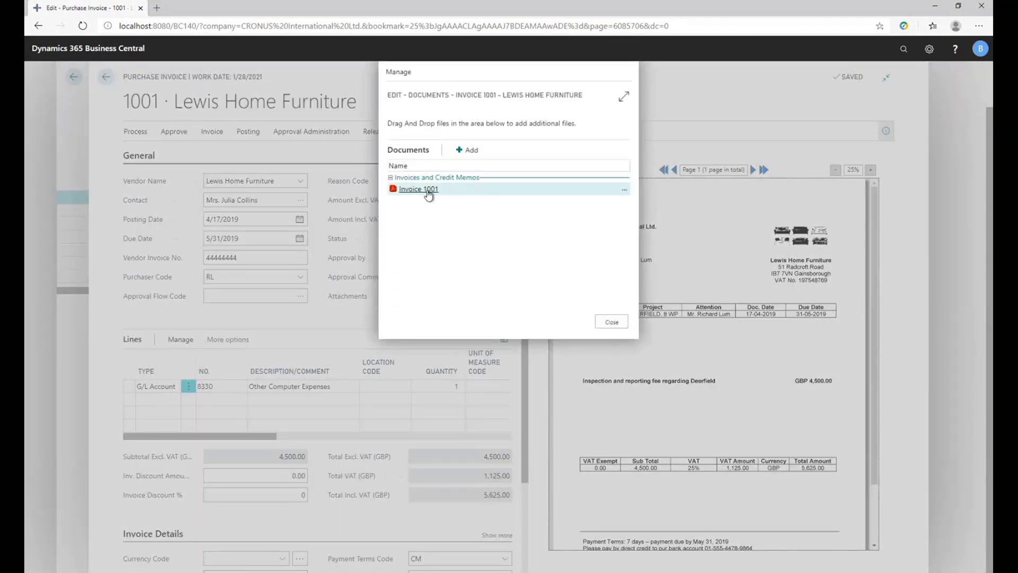
{"action": "left_click", "coordinate": [607, 322]}
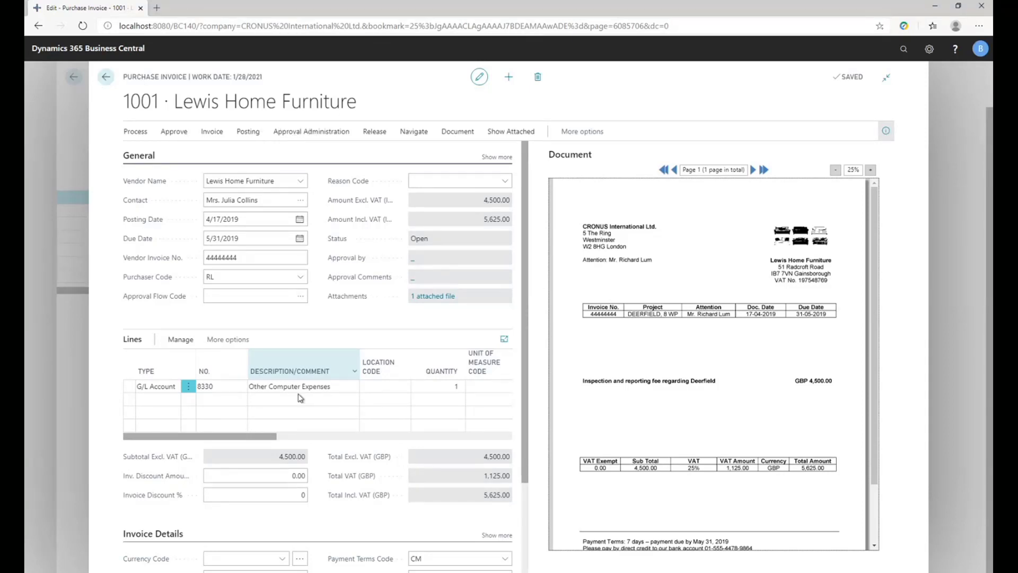
{"action": "left_click", "coordinate": [333, 130]}
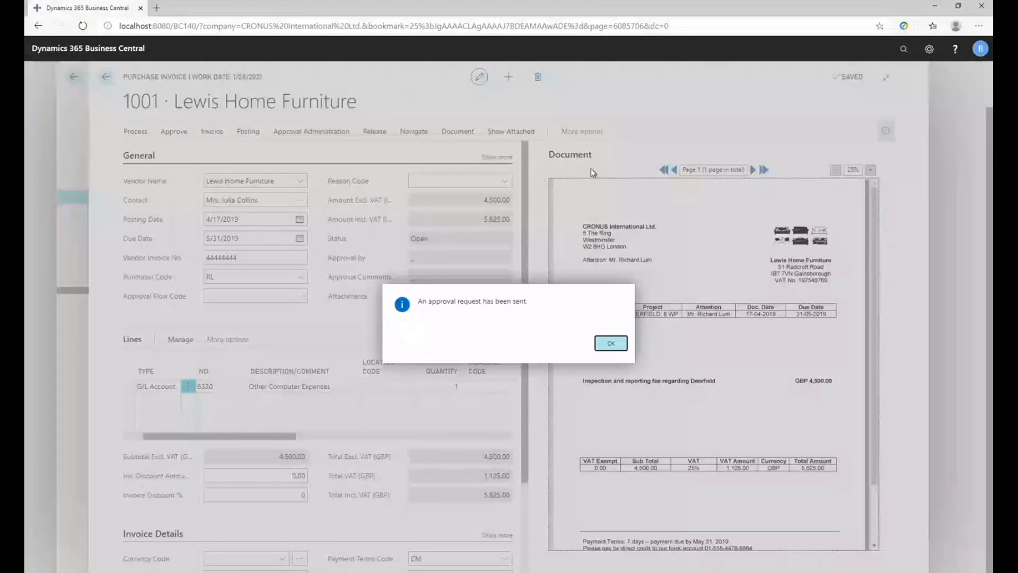
{"action": "left_click", "coordinate": [611, 343]}
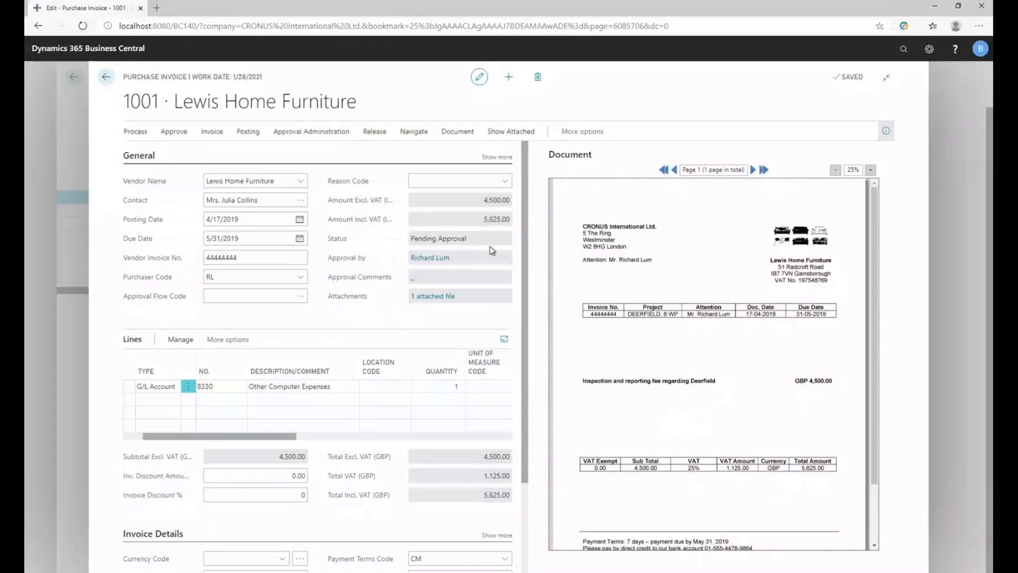
Return to the document journal and register Lewis Home Furniture document D000002 as a purchase invoice.
{"action": "left_click", "coordinate": [115, 78]}
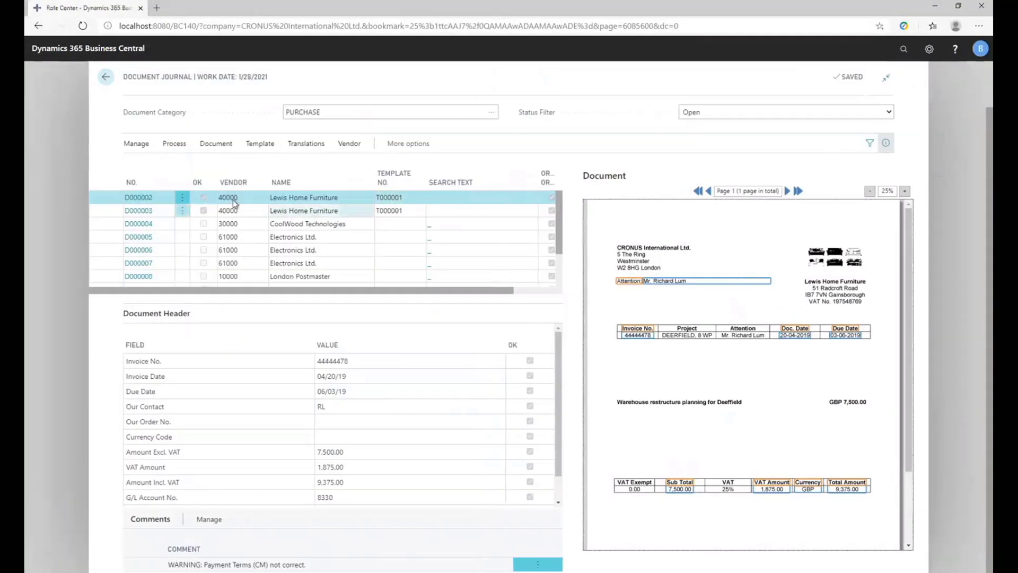
{"action": "left_click", "coordinate": [176, 147]}
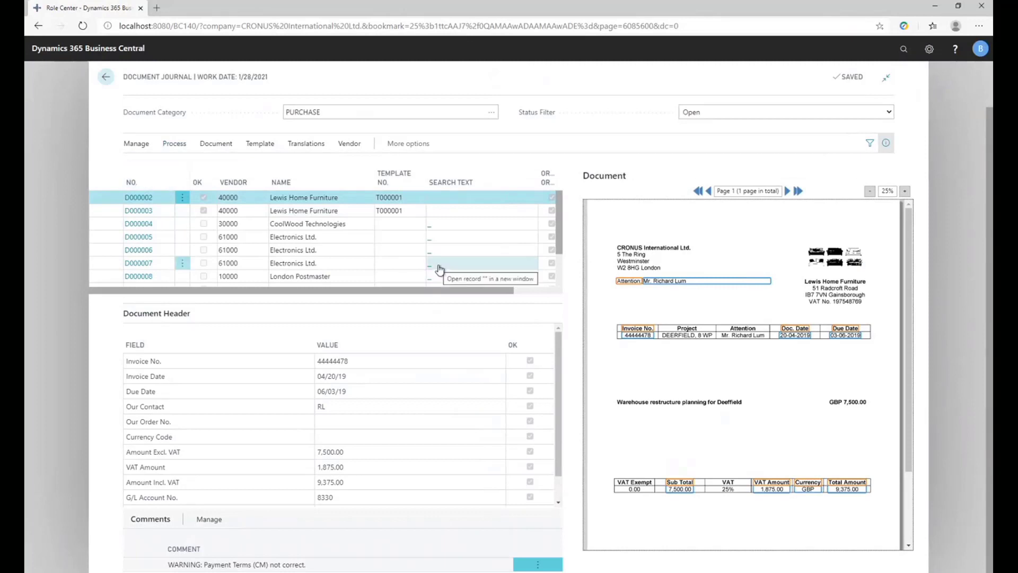
{"action": "left_click", "coordinate": [335, 211]}
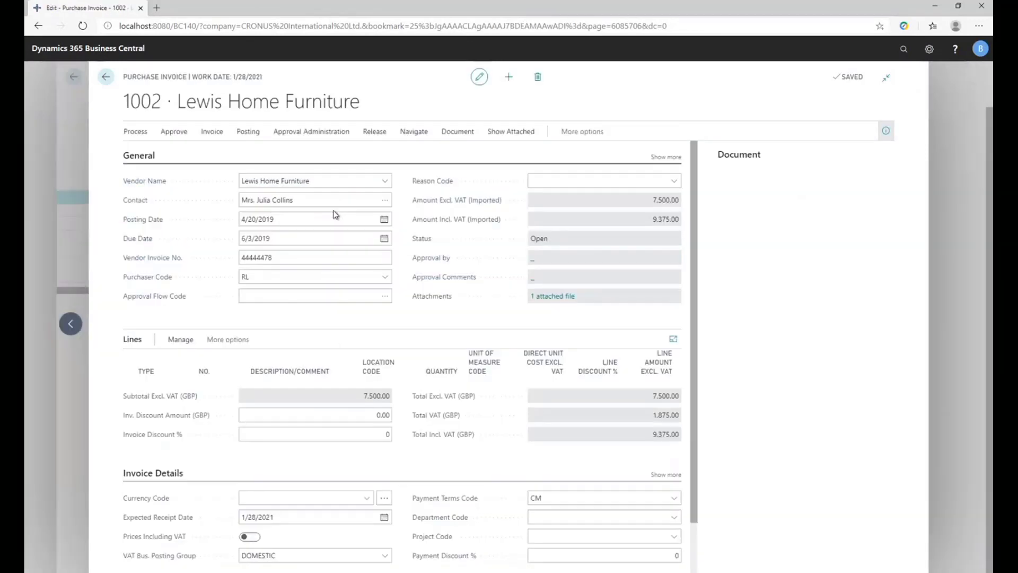
Send Lewis Home Furniture purchase invoice 1002 for approval and return to the document journal.
{"action": "left_click", "coordinate": [300, 131]}
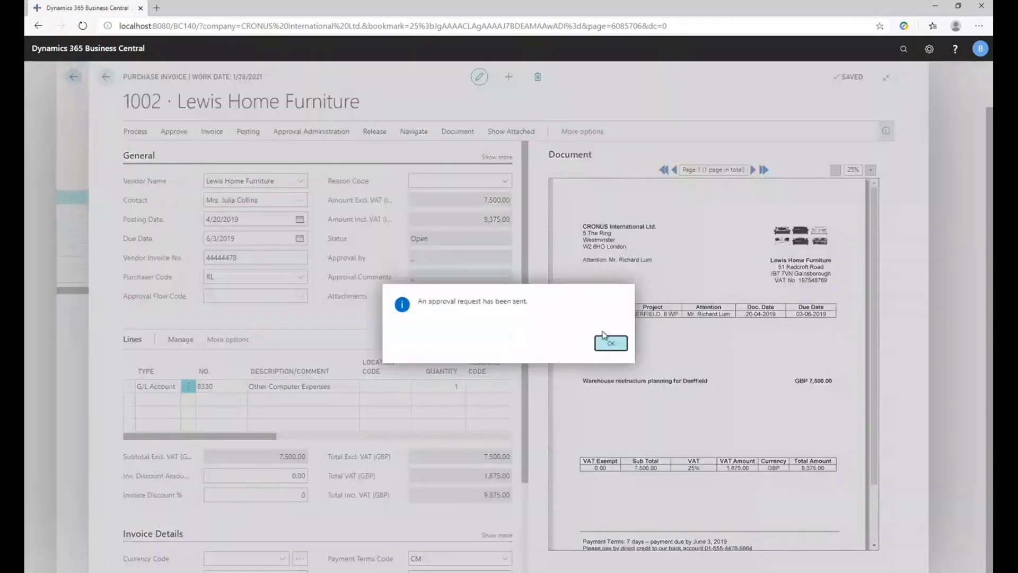
{"action": "left_click", "coordinate": [608, 344]}
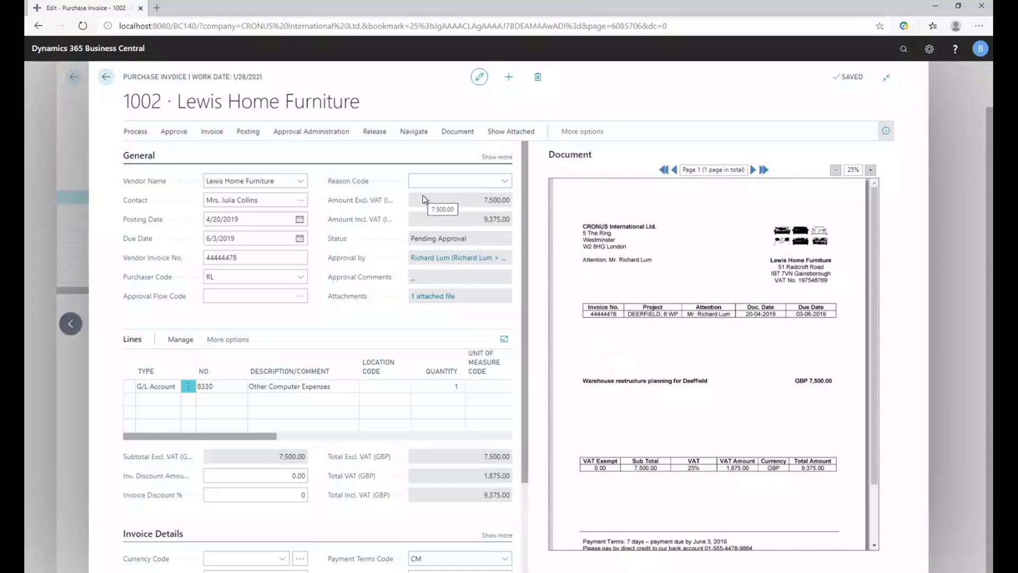
{"action": "key", "text": "Escape"}
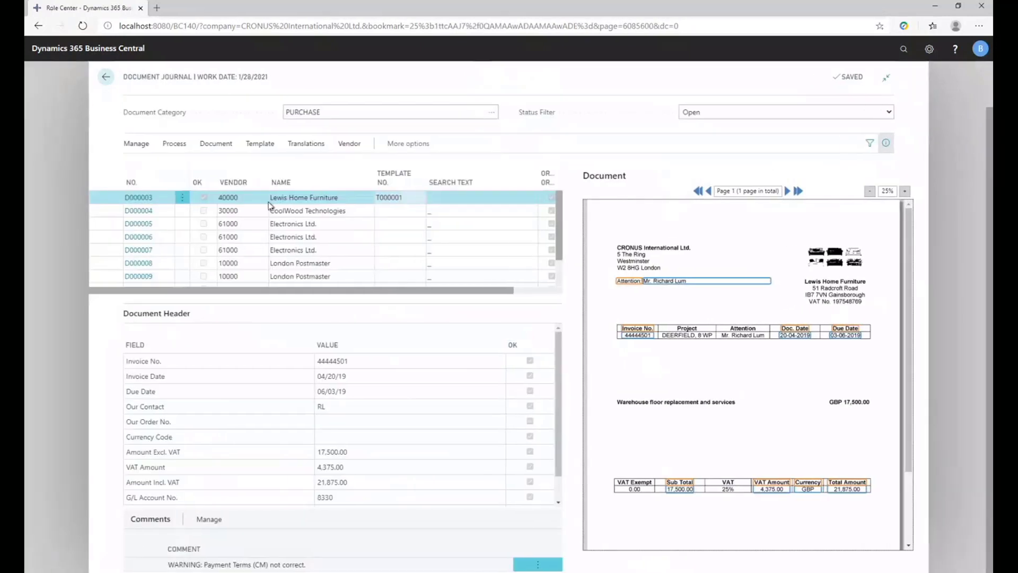
Register document D000003 as a purchase invoice and send that invoice for approval, ending back in the document journal.
{"action": "left_click", "coordinate": [176, 147]}
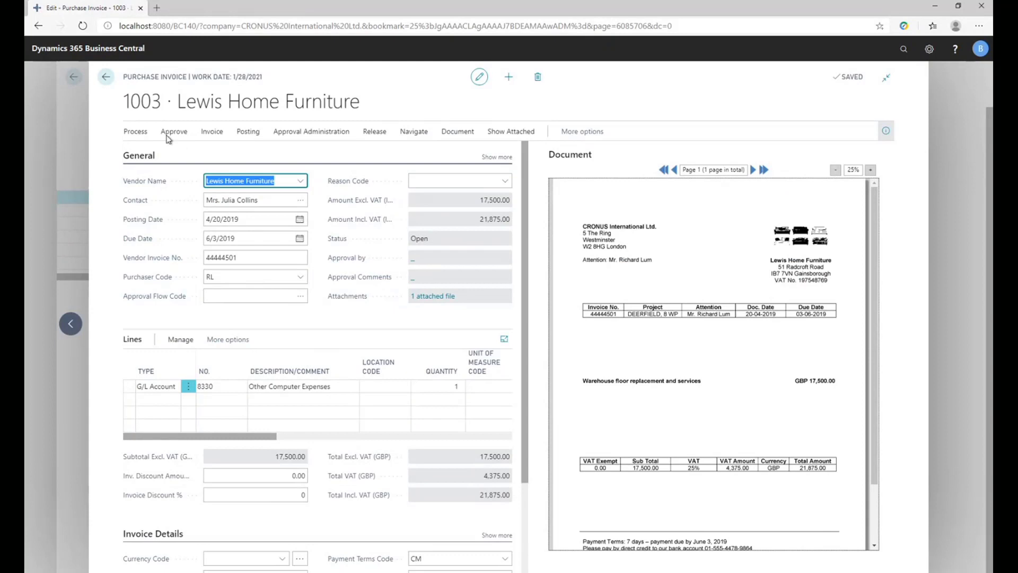
{"action": "left_click", "coordinate": [299, 133]}
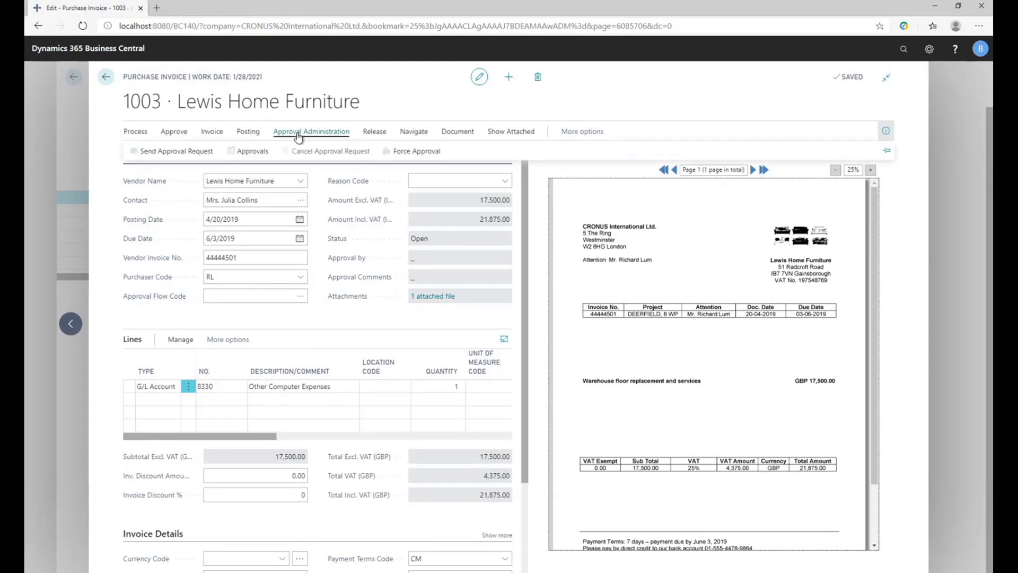
{"action": "left_click", "coordinate": [179, 150]}
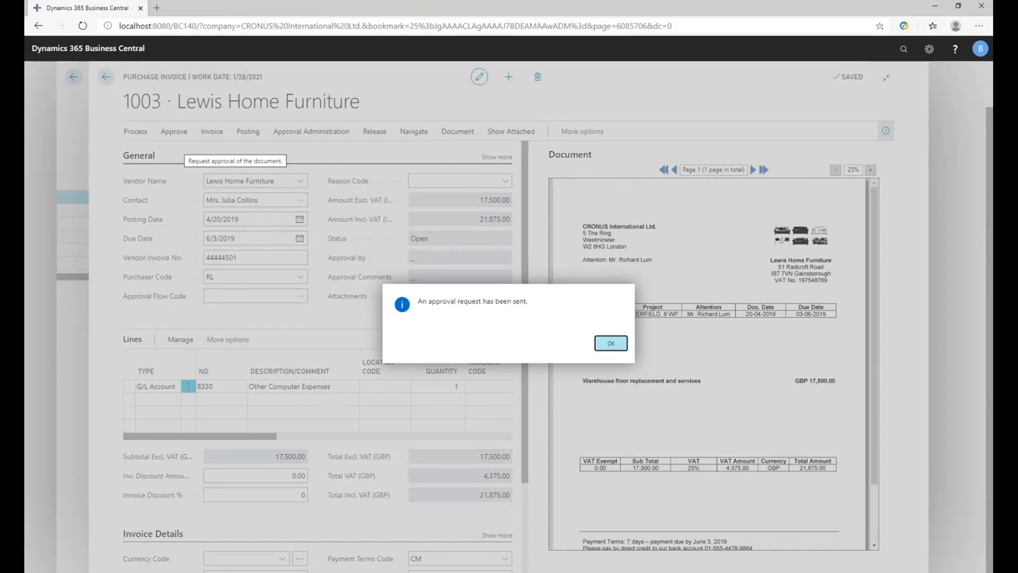
{"action": "left_click", "coordinate": [613, 343]}
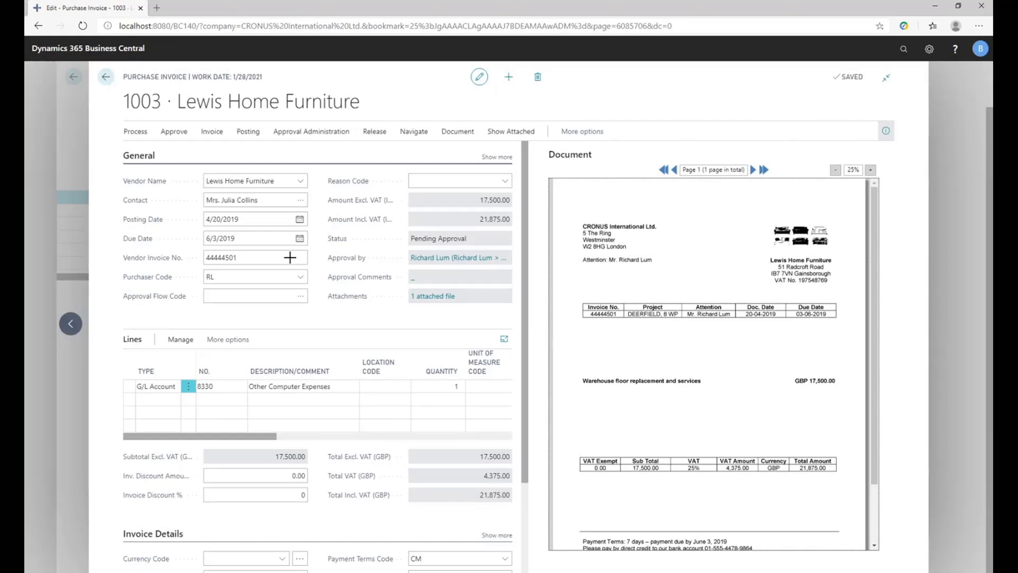
{"action": "left_click", "coordinate": [107, 79]}
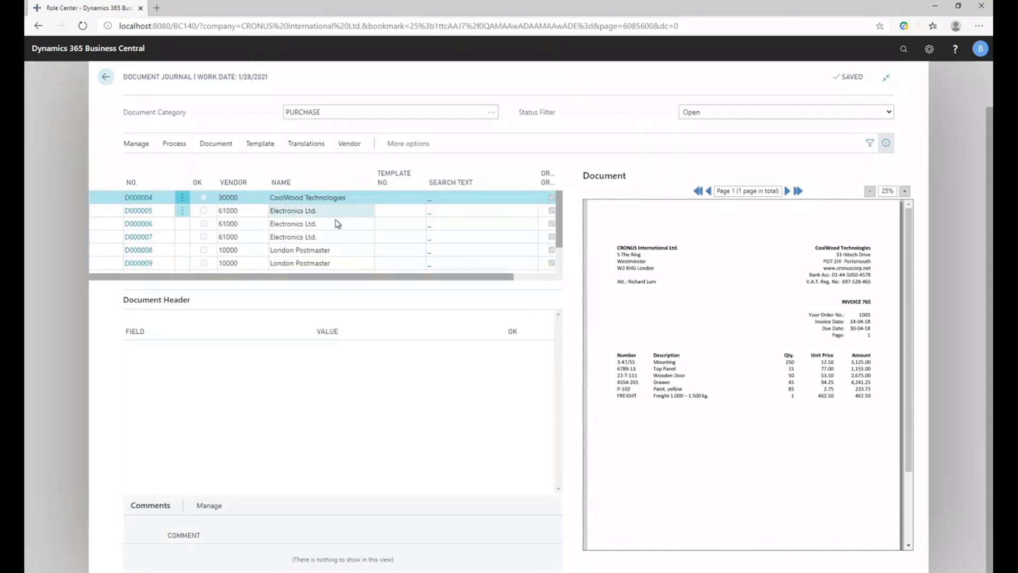
Look through London Postmaster's credit note D000008 and run Recognize Fields on it.
{"action": "left_click", "coordinate": [331, 250]}
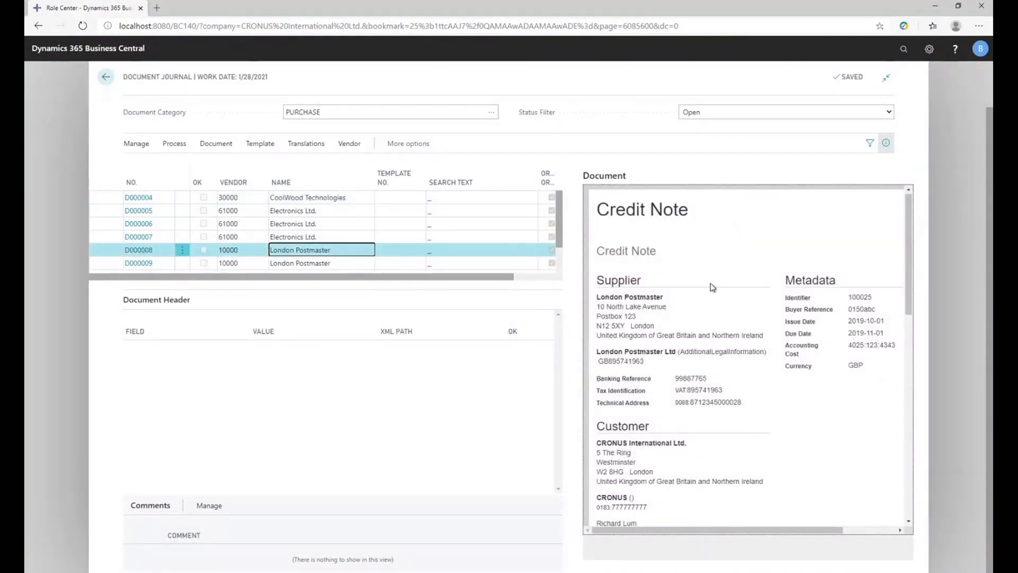
{"action": "scroll", "coordinate": [731, 297], "scroll_direction": "down", "scroll_amount": 3}
{"action": "scroll", "coordinate": [752, 317], "scroll_direction": "down", "scroll_amount": 4}
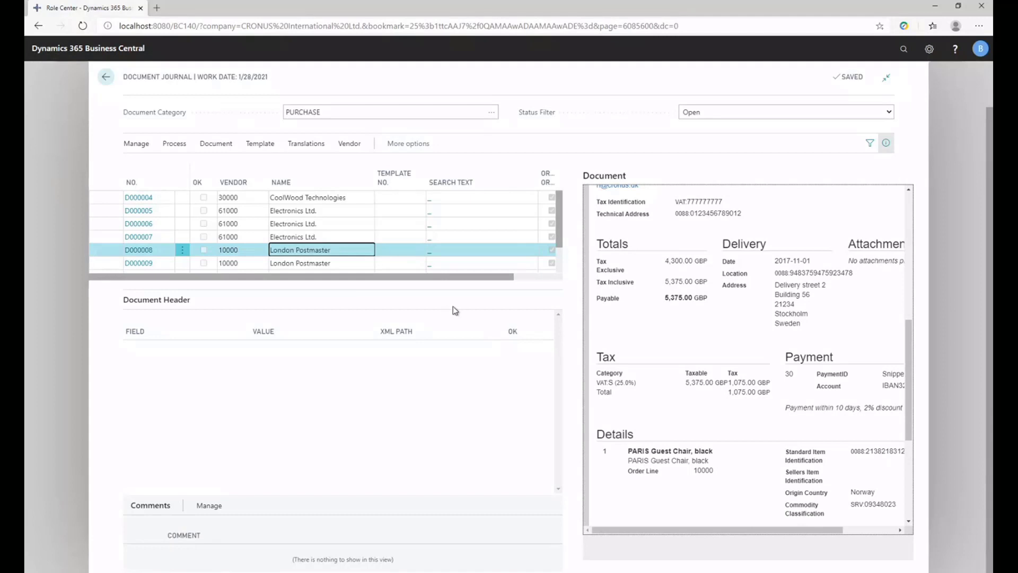
{"action": "scroll", "coordinate": [699, 323], "scroll_direction": "up", "scroll_amount": 4}
{"action": "scroll", "coordinate": [698, 323], "scroll_direction": "up", "scroll_amount": 3}
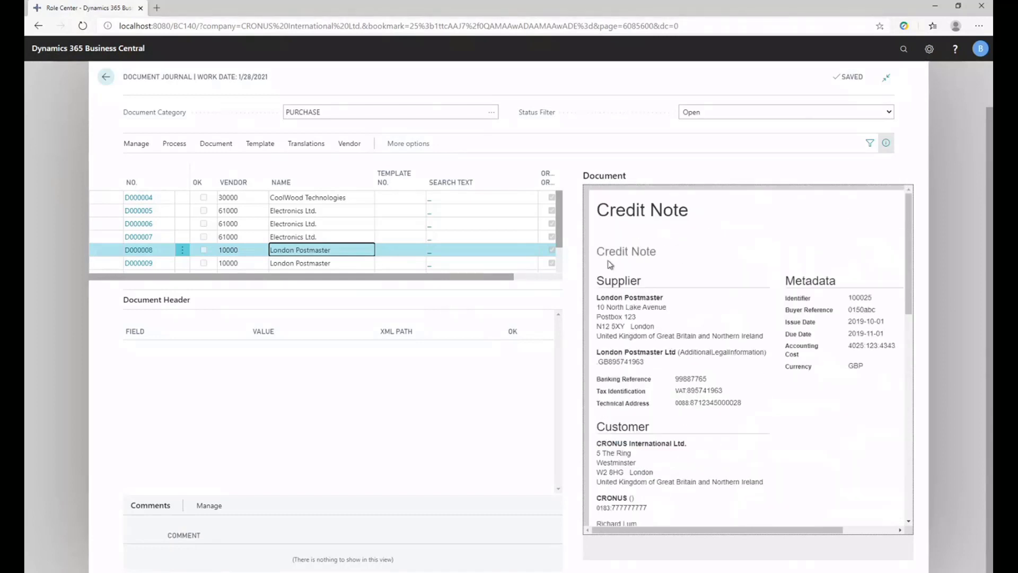
{"action": "left_click", "coordinate": [175, 147]}
{"action": "left_click", "coordinate": [175, 145]}
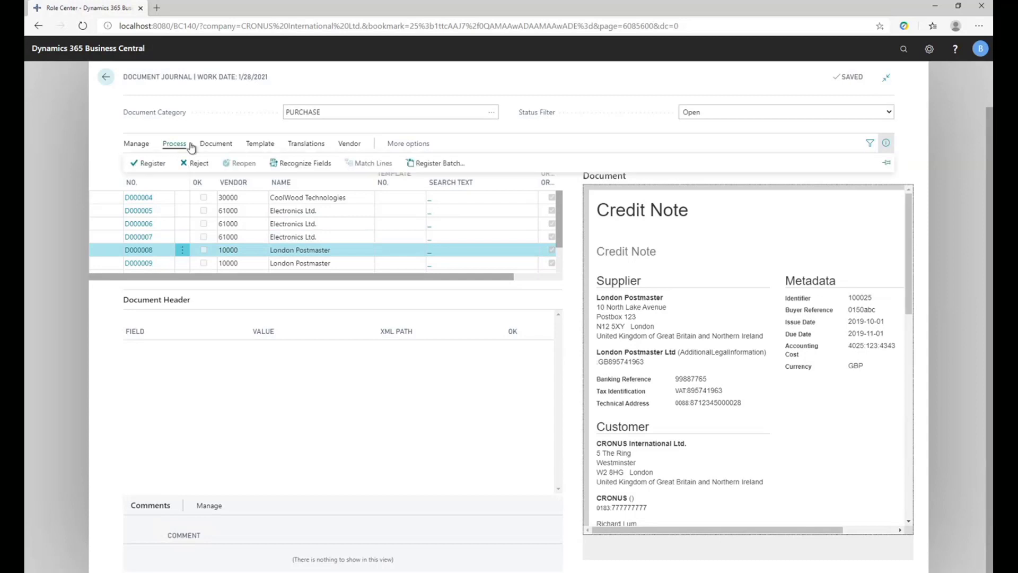
{"action": "left_click", "coordinate": [302, 165]}
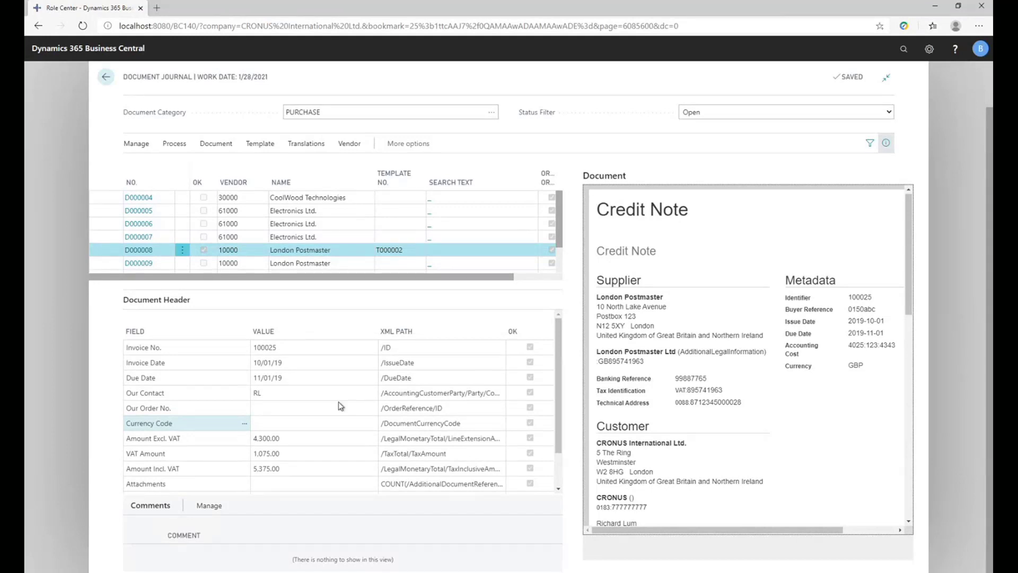
Register document D000008 as a purchase credit memo and review the original credit note shown beside it.
{"action": "left_click", "coordinate": [173, 144]}
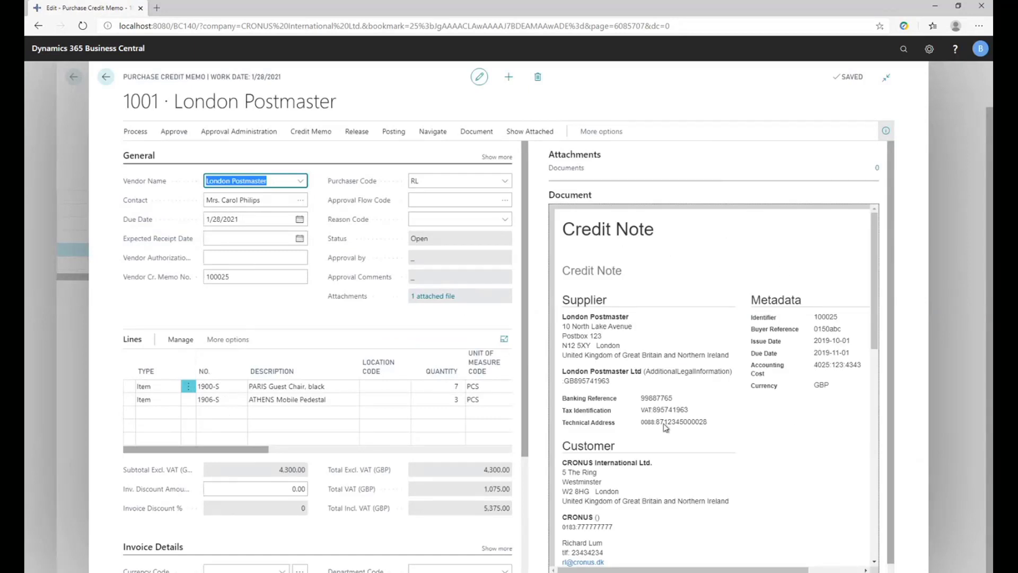
{"action": "scroll", "coordinate": [654, 358], "scroll_direction": "down", "scroll_amount": 3}
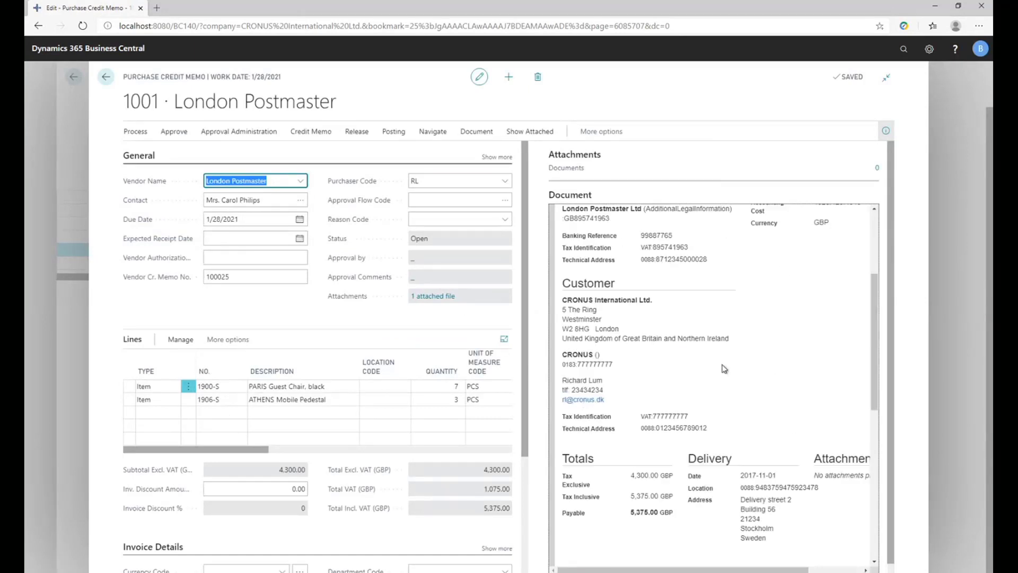
{"action": "scroll", "coordinate": [724, 369], "scroll_direction": "down", "scroll_amount": 3}
{"action": "scroll", "coordinate": [724, 369], "scroll_direction": "up", "scroll_amount": 6}
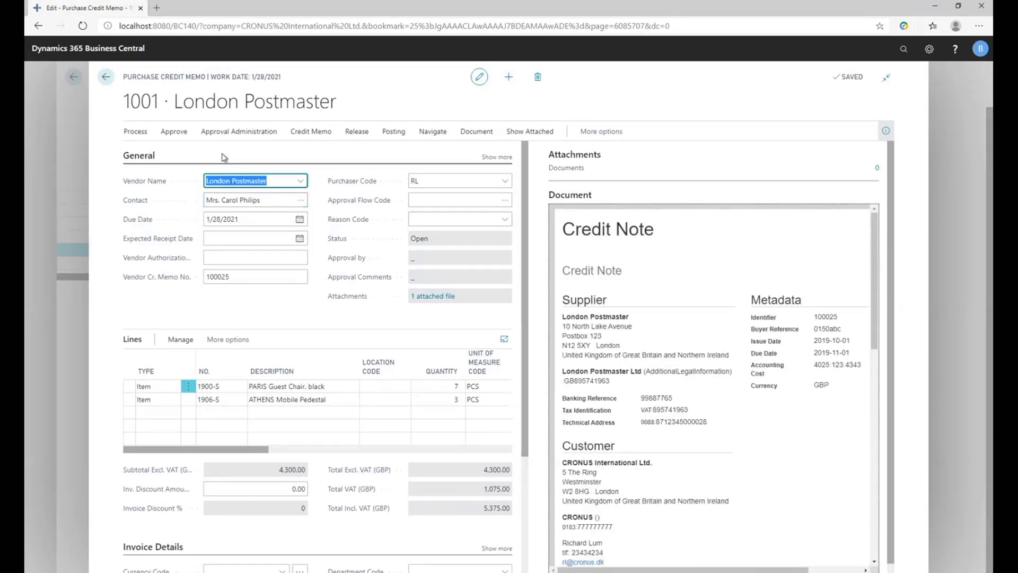
Send the London Postmaster purchase credit memo for approval and return to the document journal.
{"action": "left_click", "coordinate": [228, 131]}
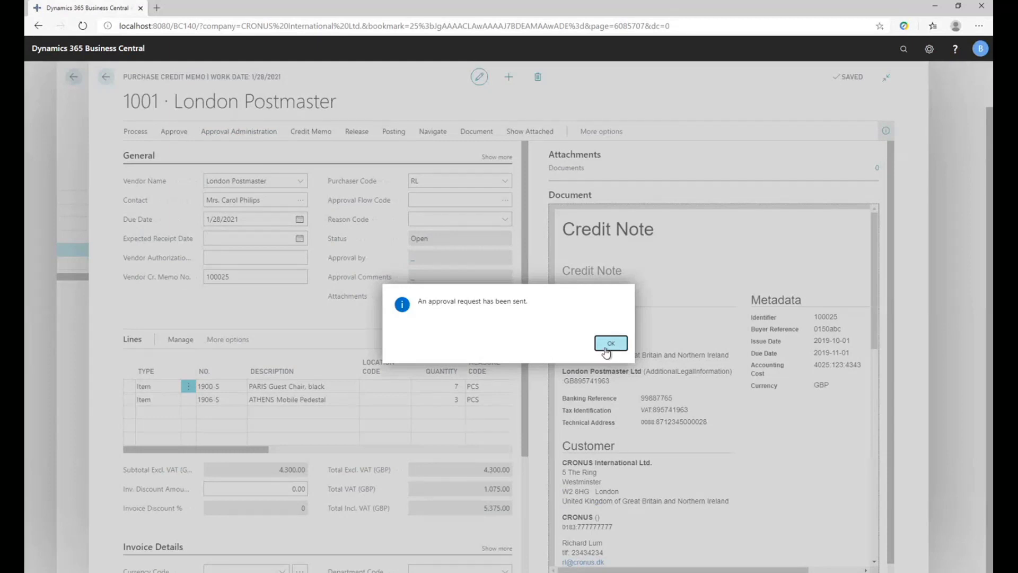
{"action": "left_click", "coordinate": [611, 343]}
{"action": "key", "text": "Escape"}
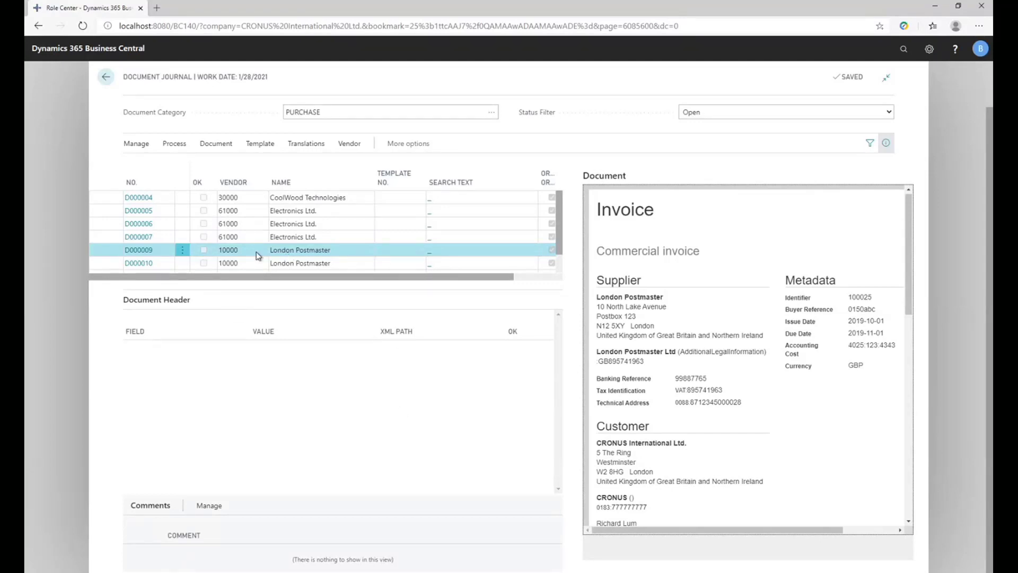
Run Recognize Fields on London Postmaster document D000009 and register it as a purchase invoice.
{"action": "left_click", "coordinate": [173, 145]}
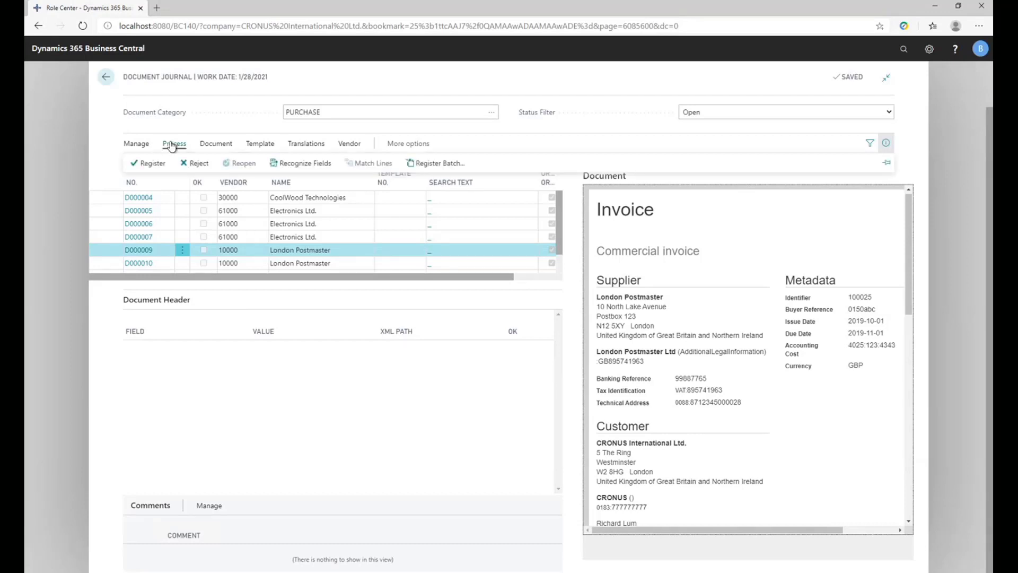
{"action": "left_click", "coordinate": [300, 163]}
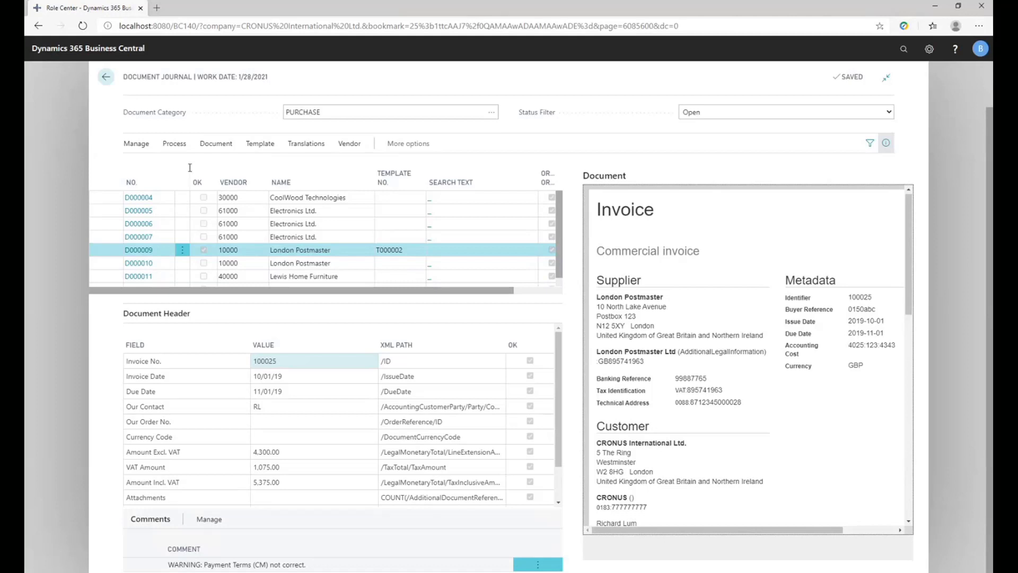
{"action": "left_click", "coordinate": [176, 144]}
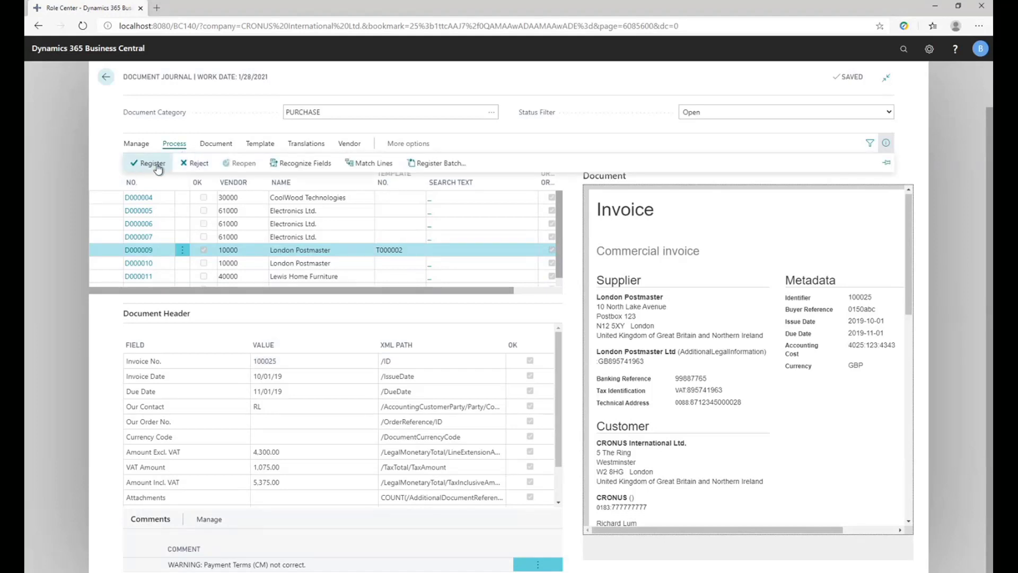
{"action": "left_click", "coordinate": [157, 166]}
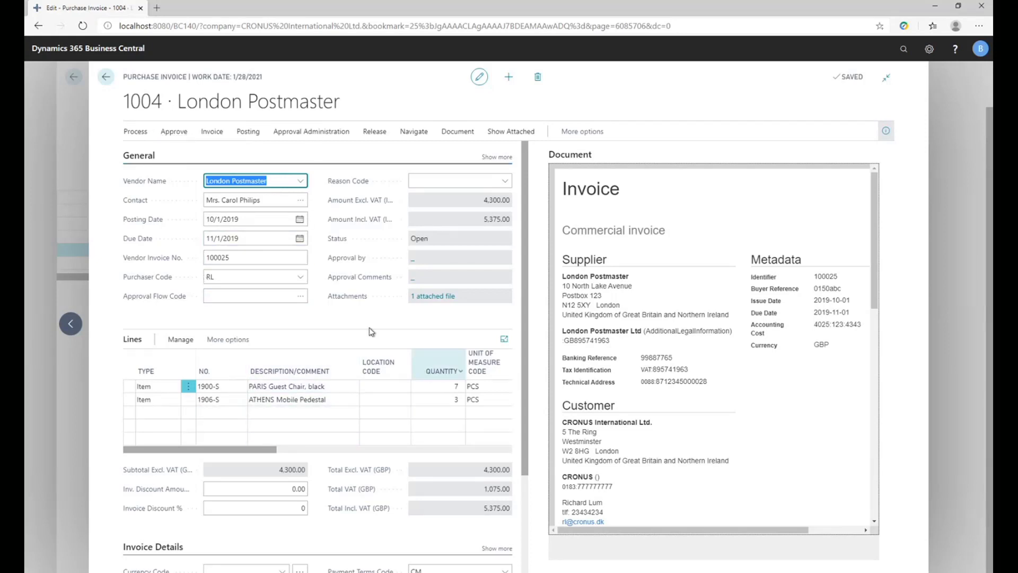
Send London Postmaster purchase invoice 1004 for approval and return to the document journal.
{"action": "left_click", "coordinate": [295, 136]}
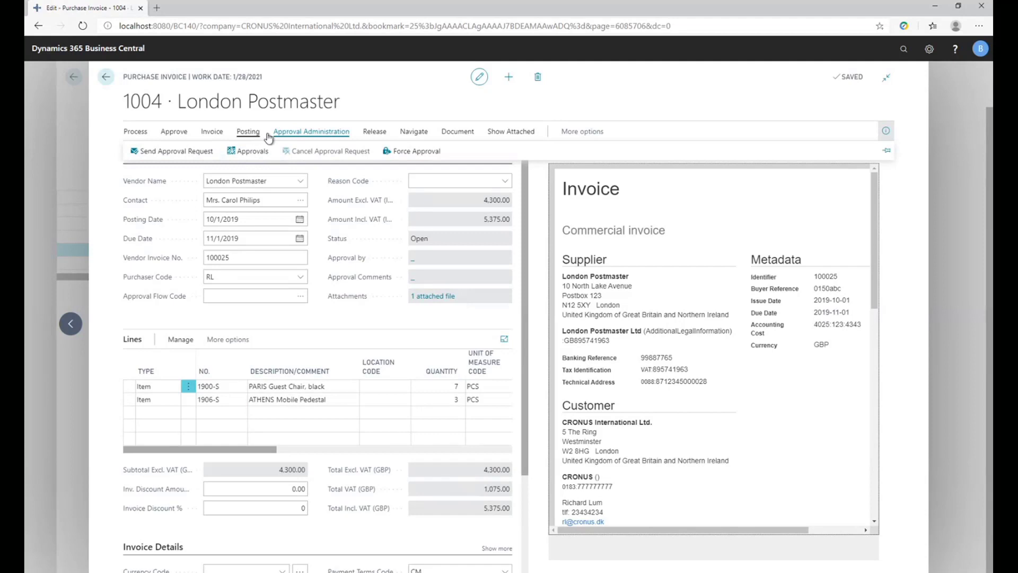
{"action": "left_click", "coordinate": [197, 152]}
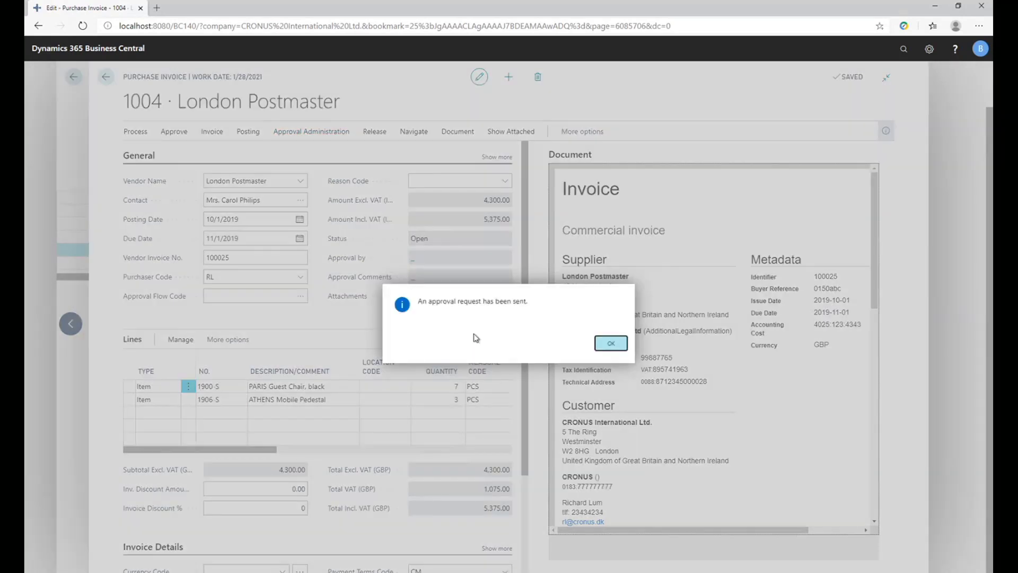
{"action": "left_click", "coordinate": [609, 343]}
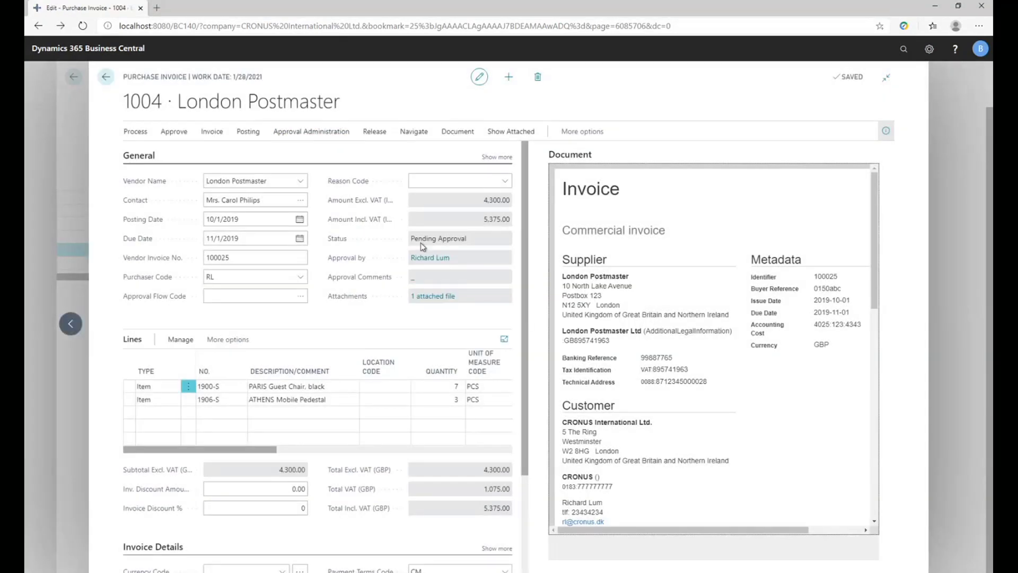
{"action": "key", "text": "Escape"}
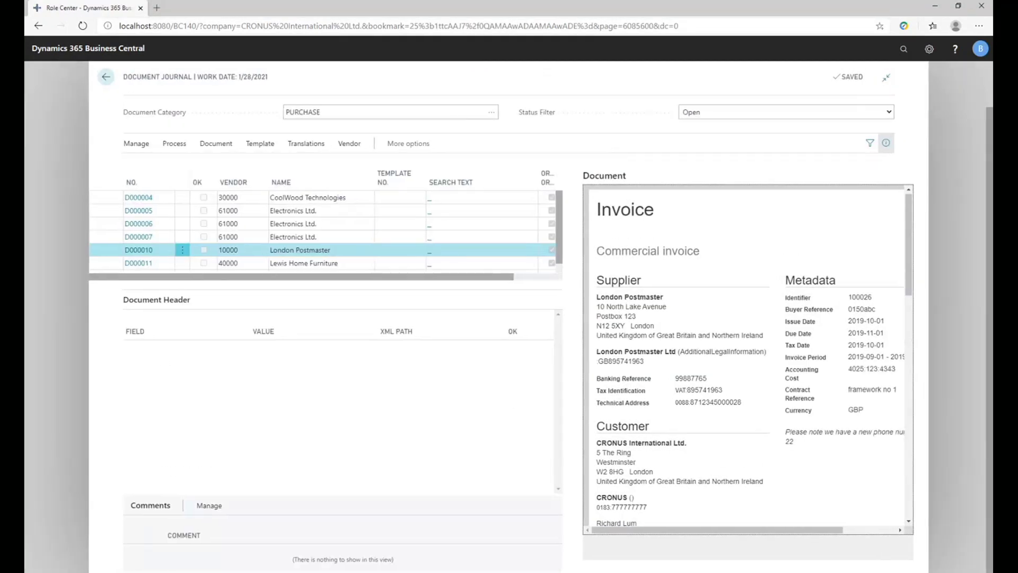
Run Recognize Fields on London Postmaster document D000010 and compare its header amounts with the totals, charge and allowance in the original invoice.
{"action": "left_click", "coordinate": [174, 143]}
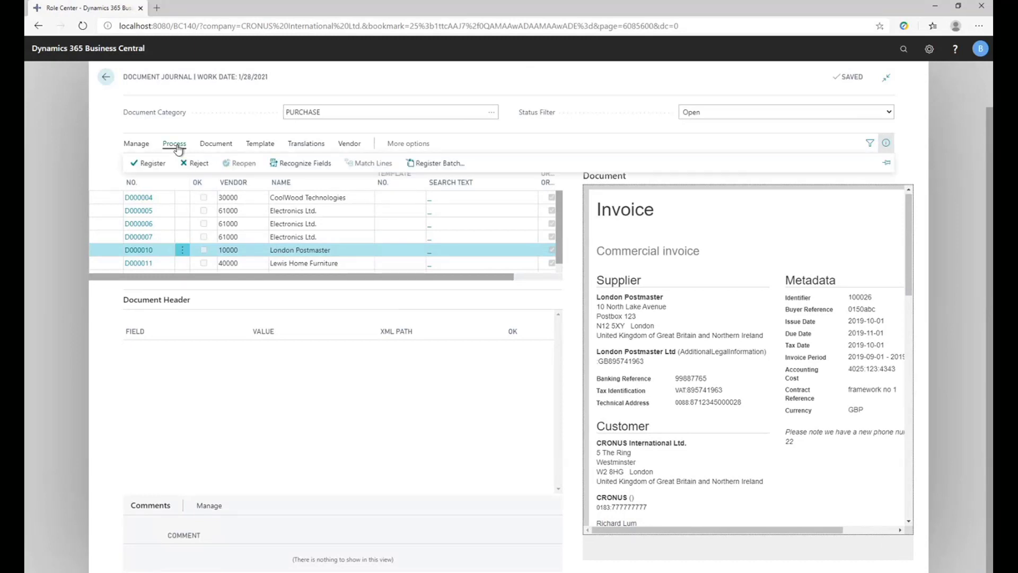
{"action": "left_click", "coordinate": [297, 163]}
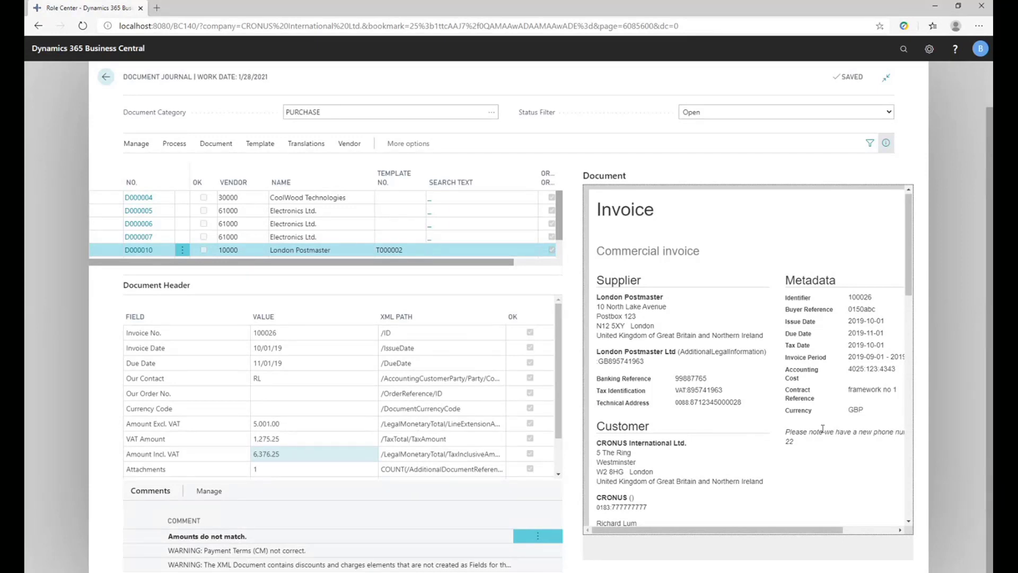
{"action": "left_click_drag", "start_coordinate": [909, 271], "coordinate": [908, 393]}
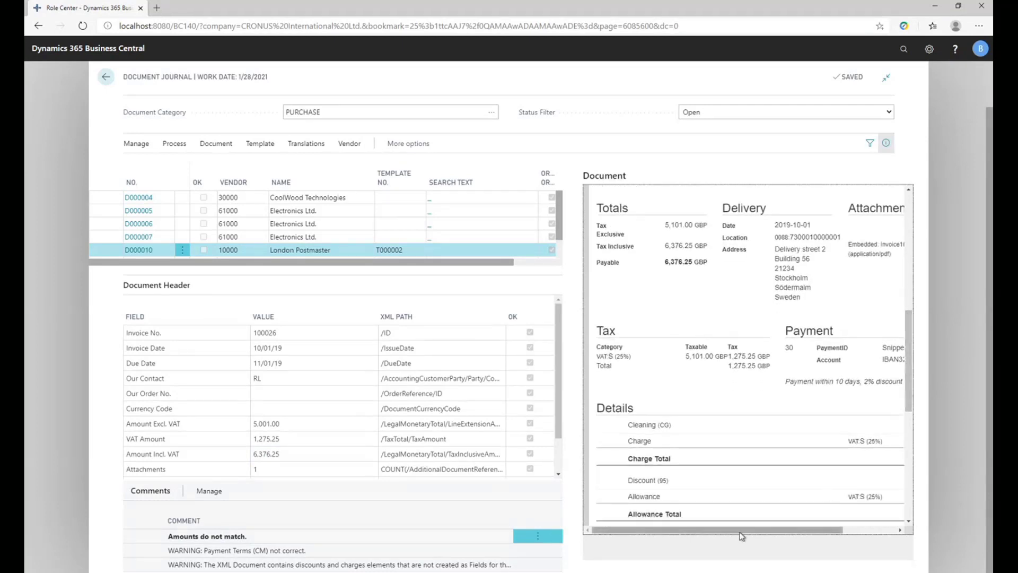
{"action": "left_click_drag", "start_coordinate": [760, 533], "coordinate": [782, 530]}
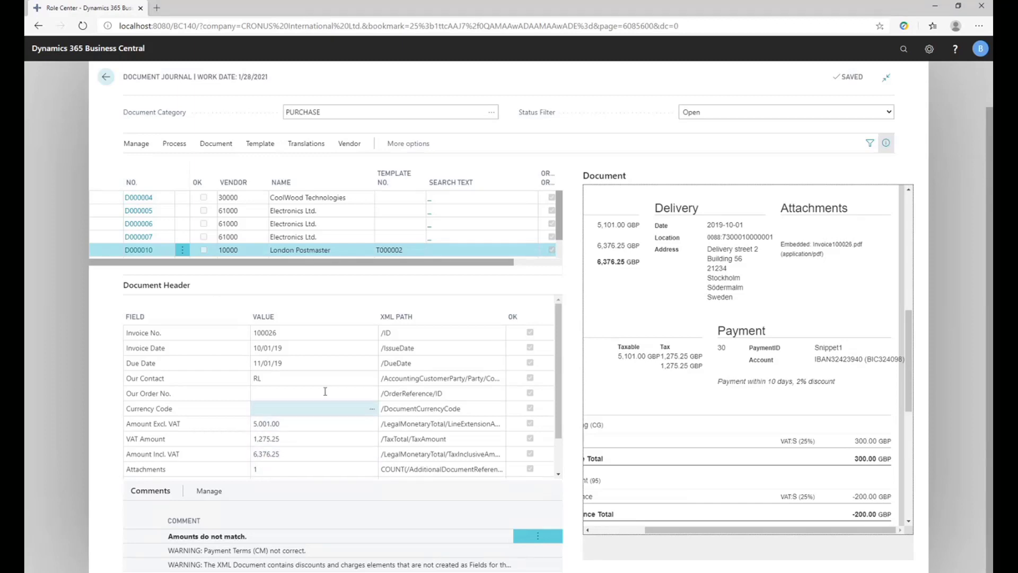
{"action": "scroll", "coordinate": [318, 403], "scroll_direction": "down", "scroll_amount": 2}
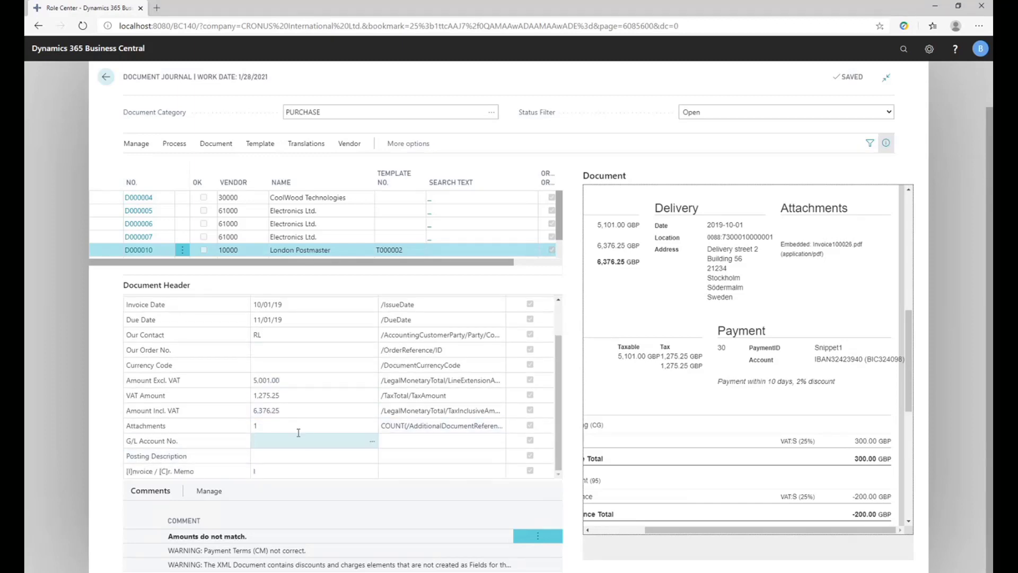
{"action": "left_click", "coordinate": [295, 409]}
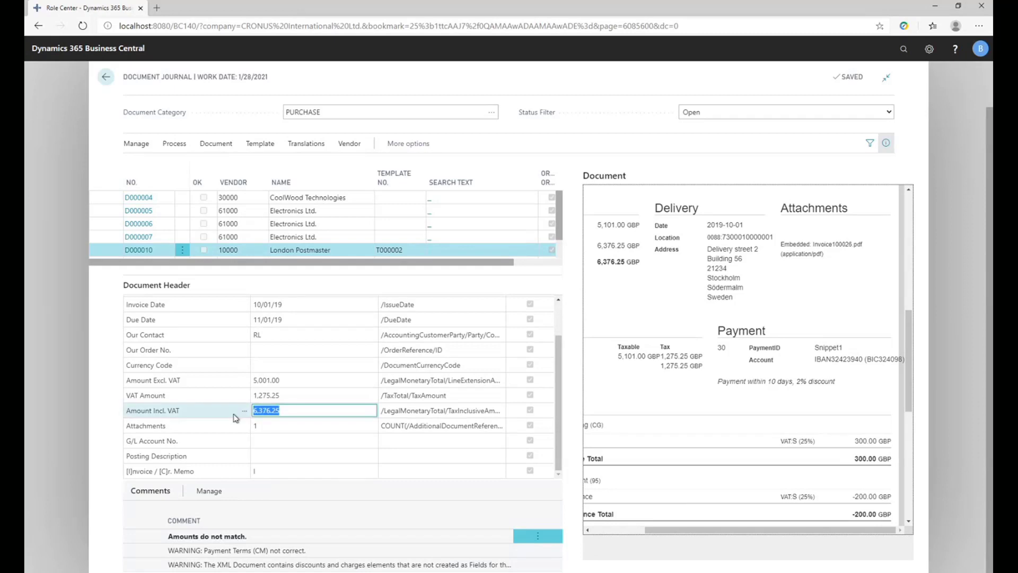
Compare the VAT Amount and Amount Excl. VAT header values of document D000010 with the totals and tax in the original invoice.
{"action": "left_click", "coordinate": [298, 395]}
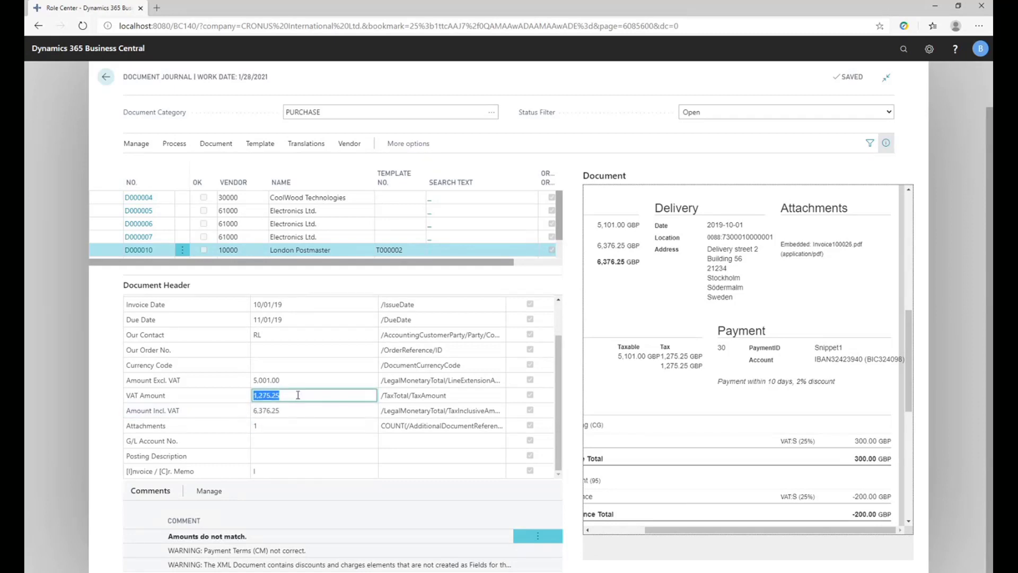
{"action": "left_click", "coordinate": [296, 379]}
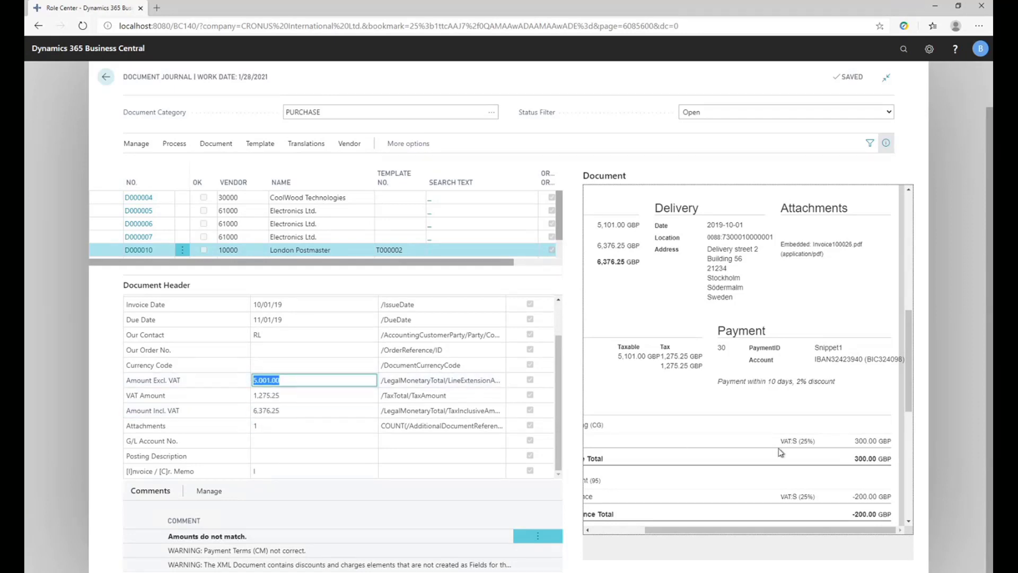
{"action": "scroll", "coordinate": [742, 424], "scroll_direction": "up", "scroll_amount": 2}
{"action": "scroll", "coordinate": [736, 420], "scroll_direction": "up", "scroll_amount": 3}
{"action": "scroll", "coordinate": [673, 428], "scroll_direction": "down", "scroll_amount": 1}
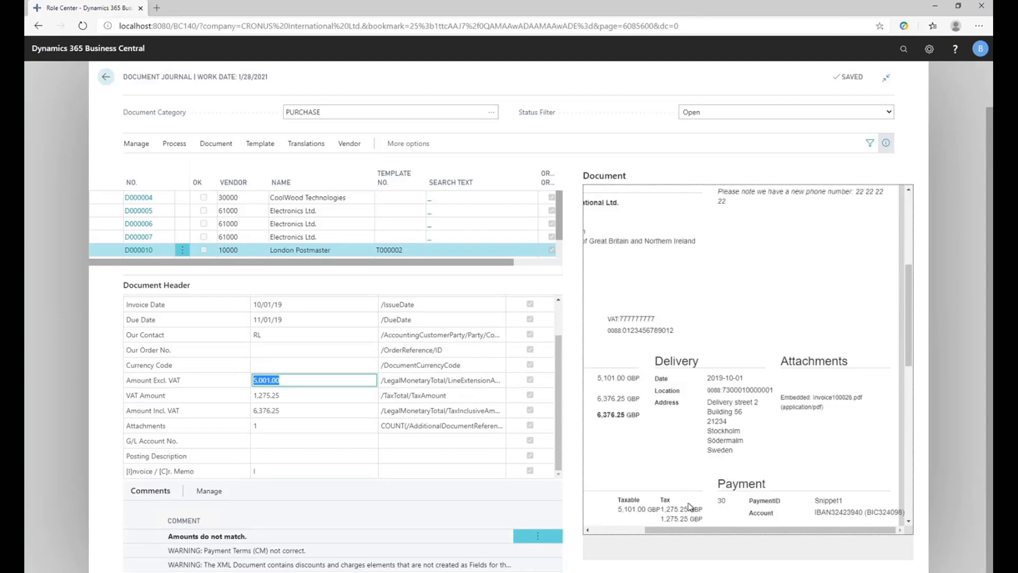
{"action": "left_click_drag", "start_coordinate": [662, 529], "coordinate": [610, 532]}
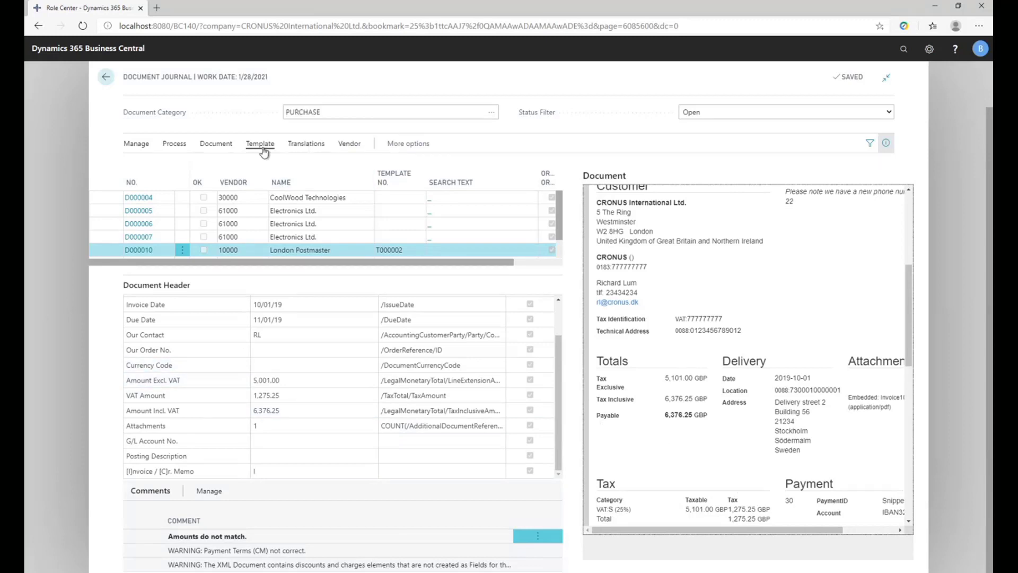
Add the unmapped 95 - Discount from the XML document as a field in the London Postmaster template.
{"action": "left_click", "coordinate": [260, 145]}
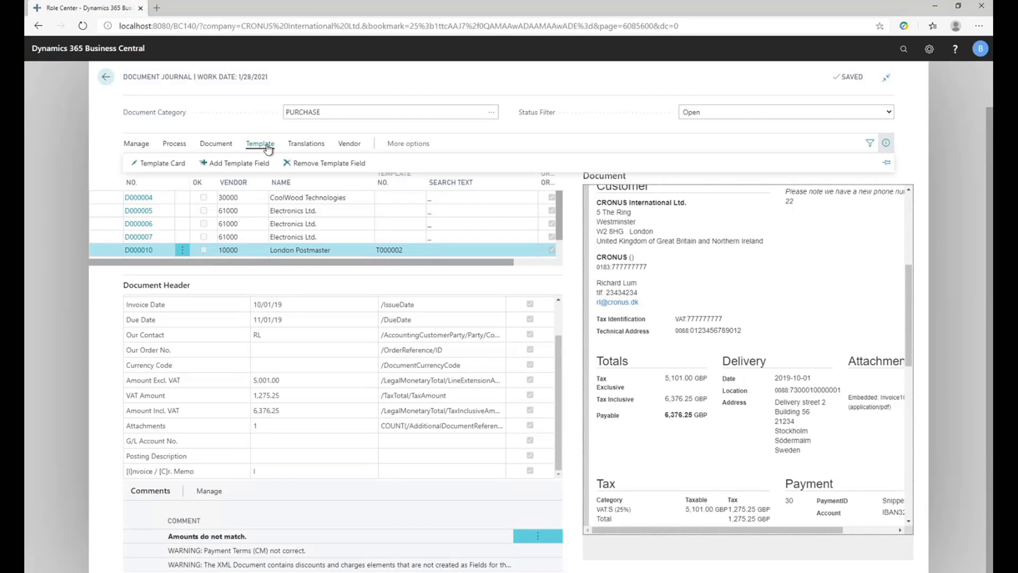
{"action": "left_click", "coordinate": [238, 164]}
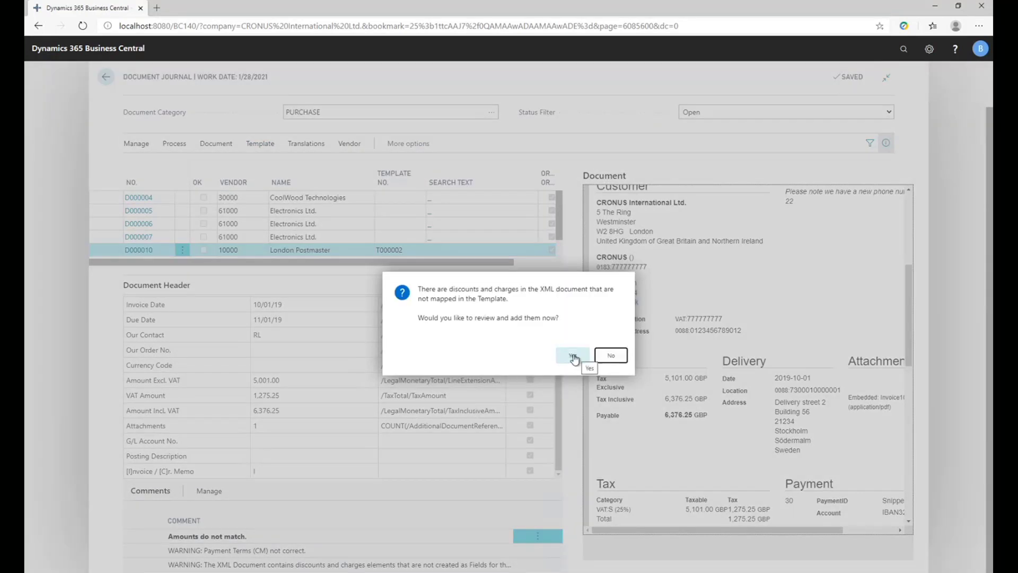
{"action": "left_click", "coordinate": [572, 356]}
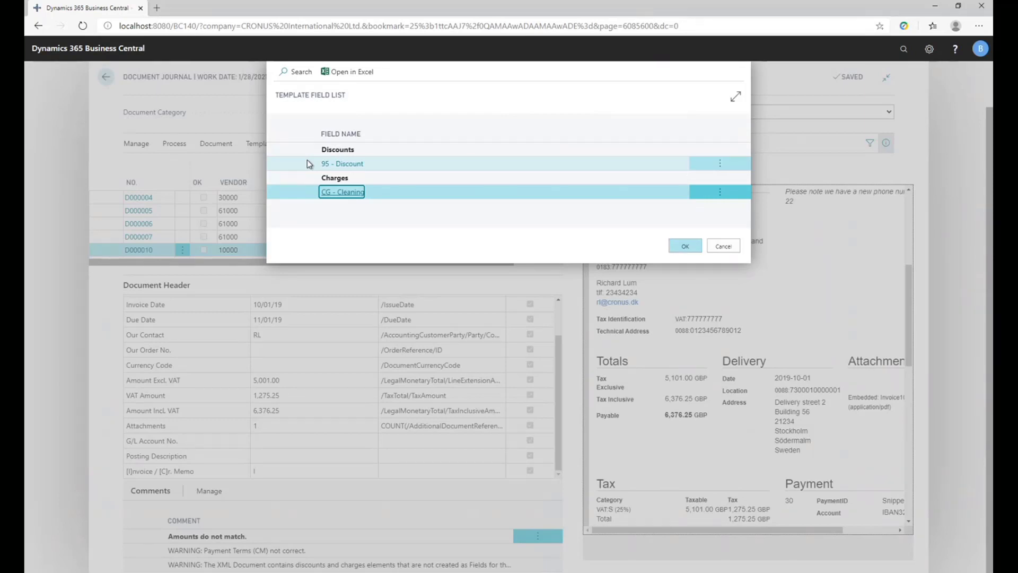
{"action": "left_click", "coordinate": [308, 165]}
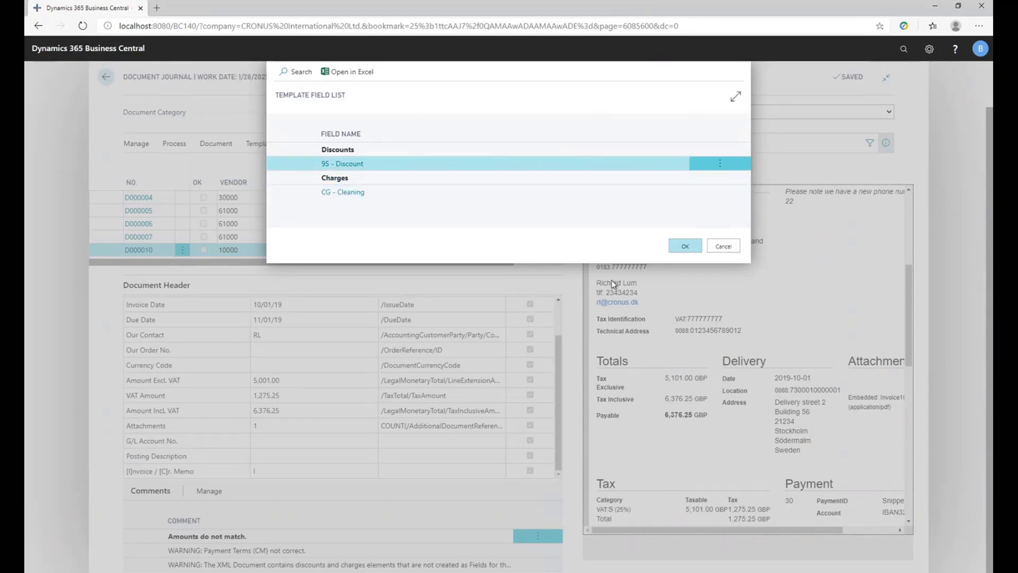
{"action": "left_click", "coordinate": [685, 246]}
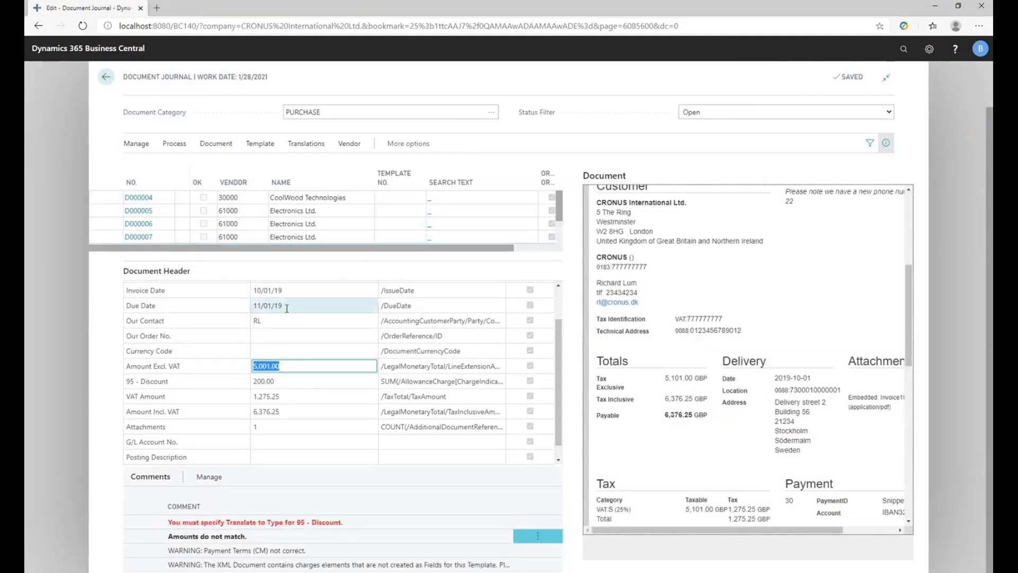
Add the unmapped CG - Cleaning charge from the XML document as a template field.
{"action": "left_click", "coordinate": [260, 145]}
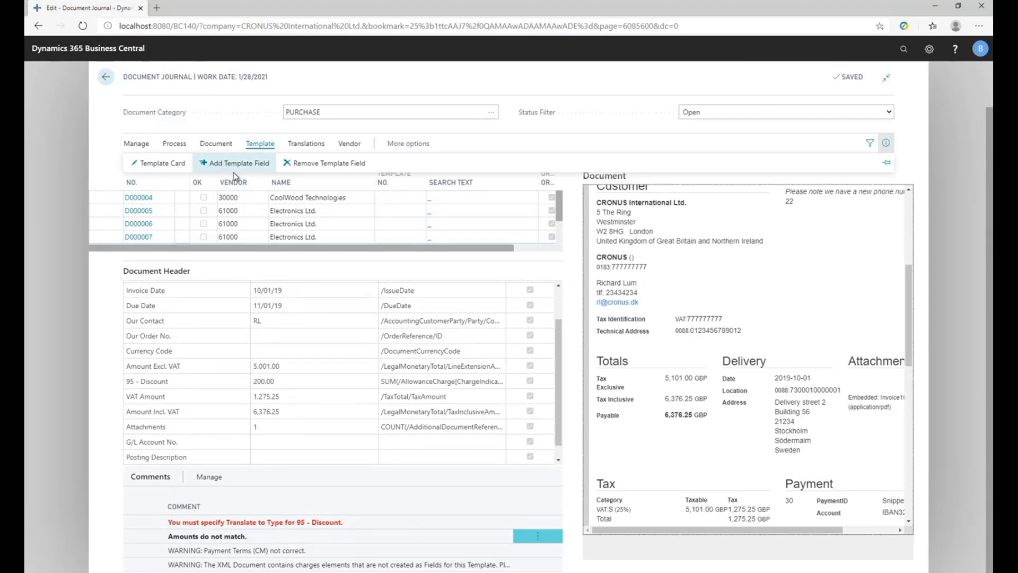
{"action": "left_click", "coordinate": [221, 164]}
{"action": "left_click", "coordinate": [573, 358]}
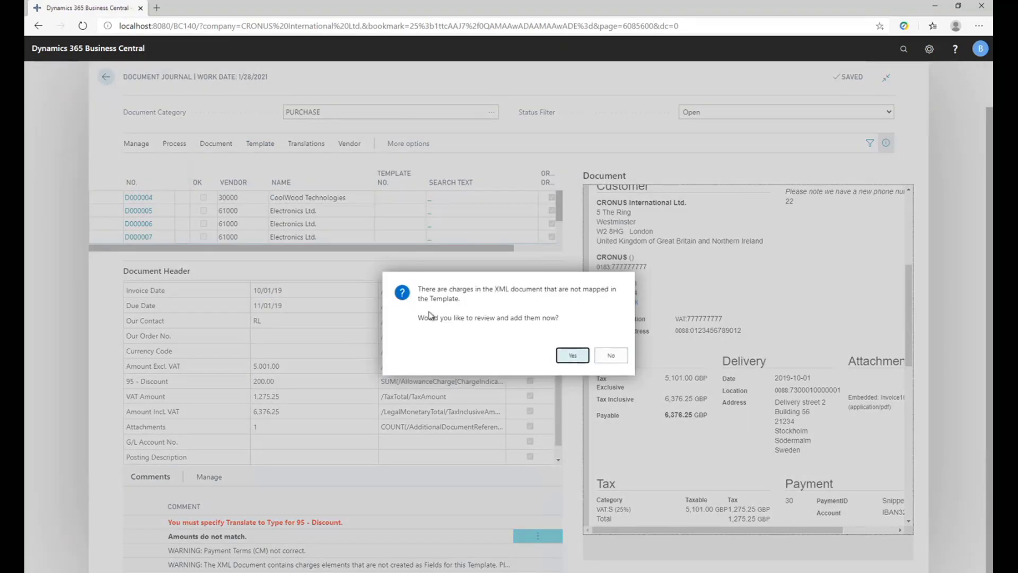
{"action": "left_click", "coordinate": [681, 250]}
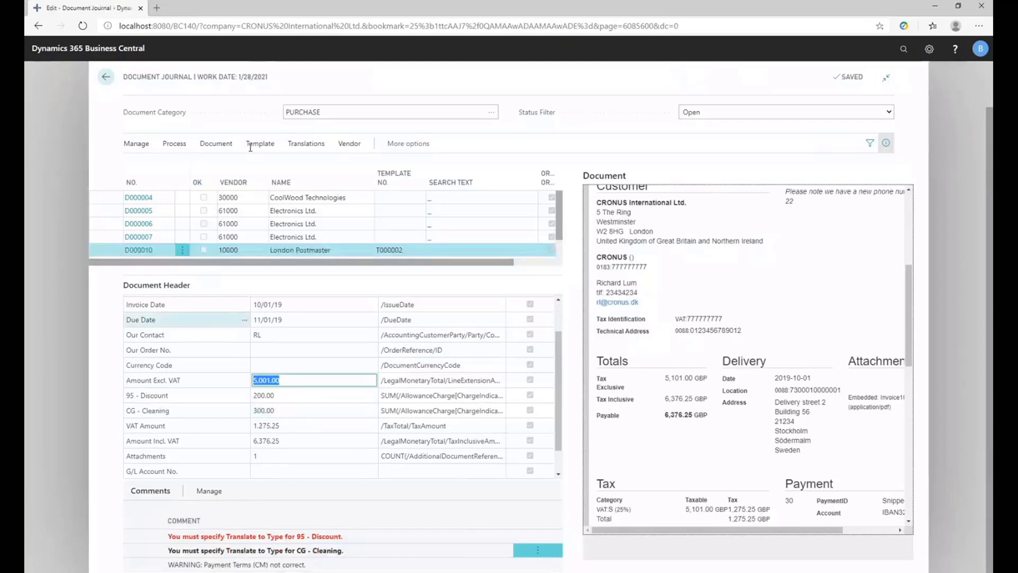
Run Recognize Fields again on document D000010 and check the discount and cleaning charge values.
{"action": "left_click", "coordinate": [175, 144]}
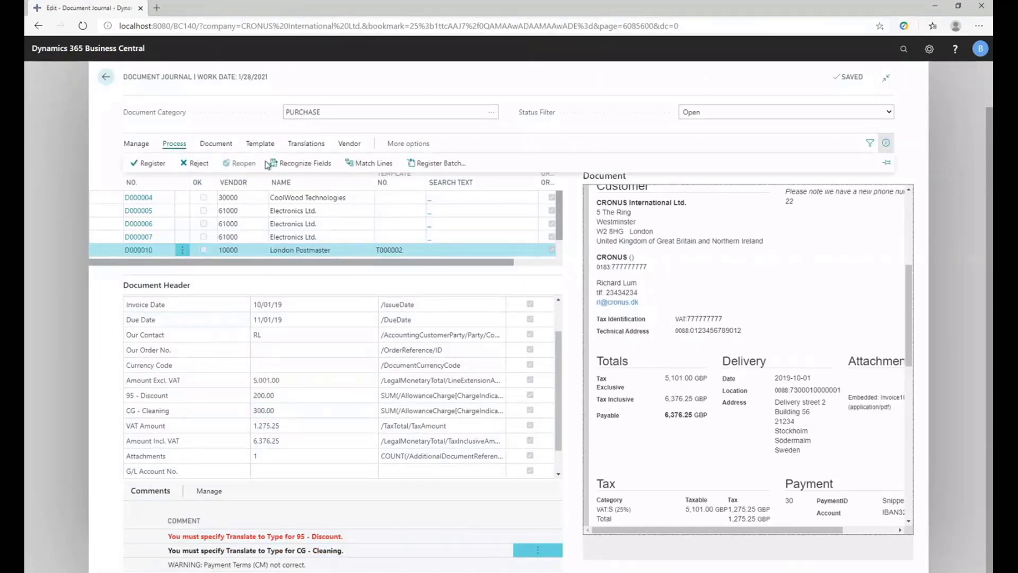
{"action": "left_click", "coordinate": [296, 164]}
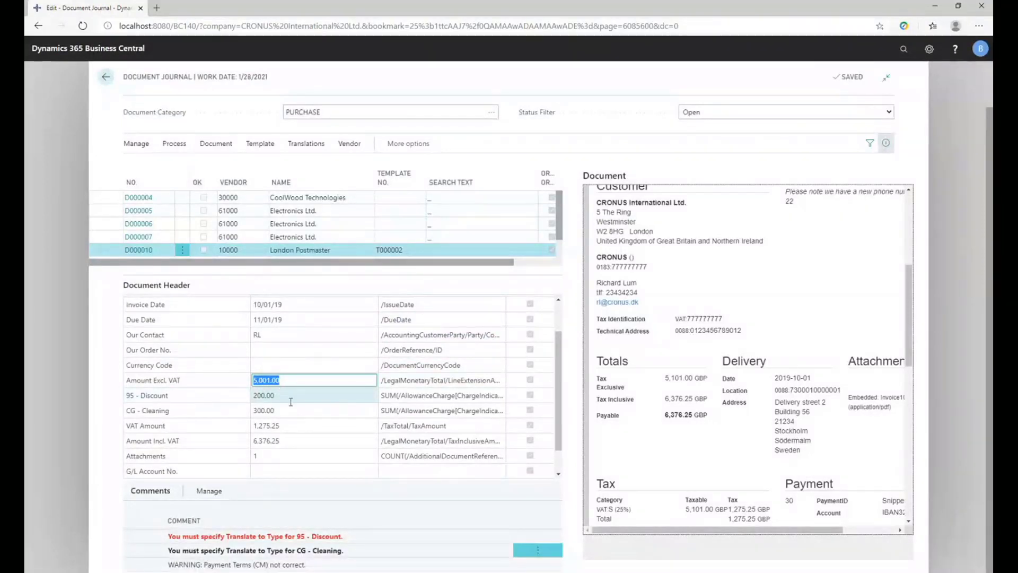
{"action": "left_click", "coordinate": [270, 410]}
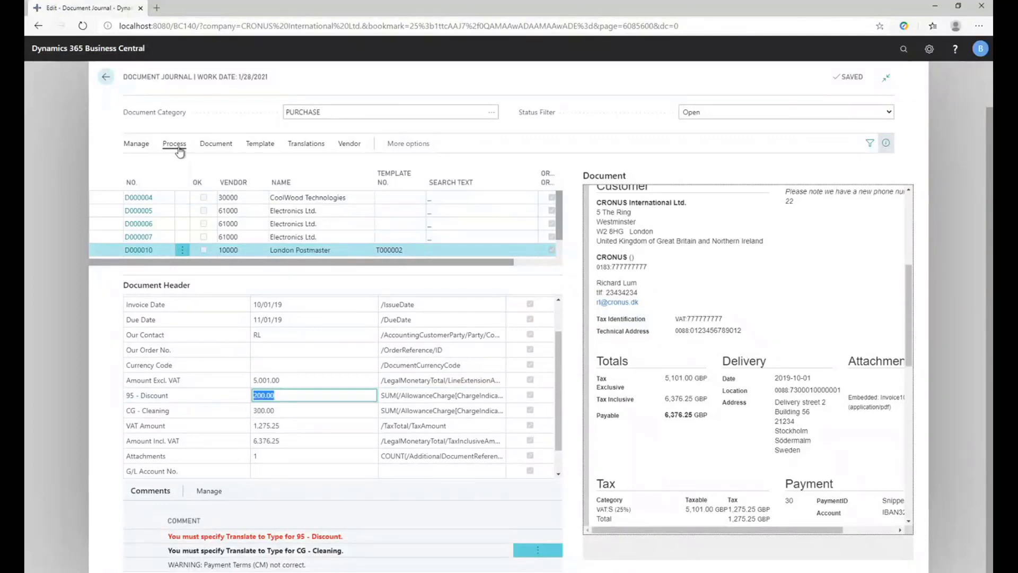
Try to register document D000010 and review its comments on the 95 - Discount and CG - Cleaning fields.
{"action": "left_click", "coordinate": [174, 145]}
{"action": "left_click", "coordinate": [341, 349]}
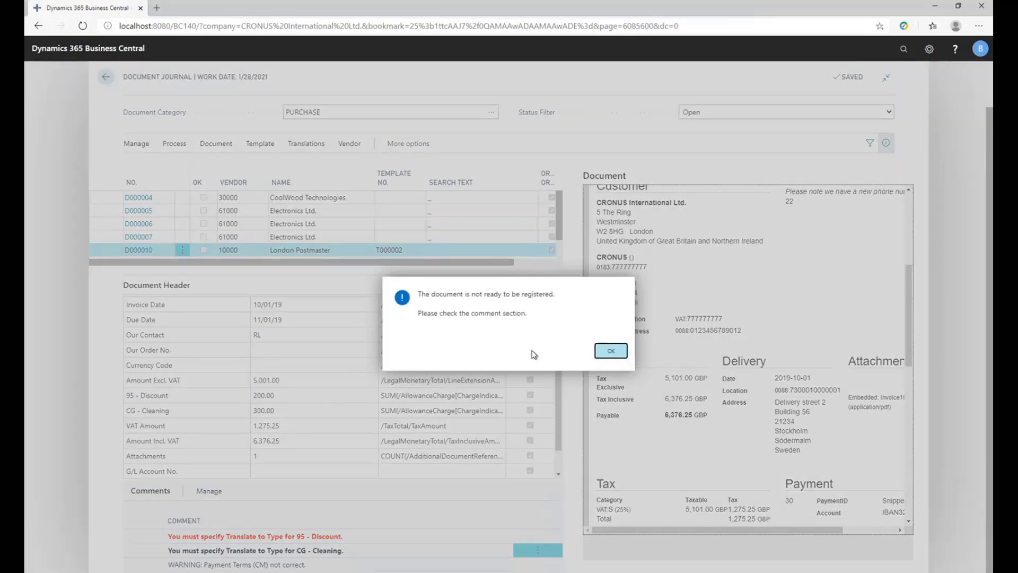
{"action": "key", "text": "Return"}
{"action": "left_click", "coordinate": [281, 537]}
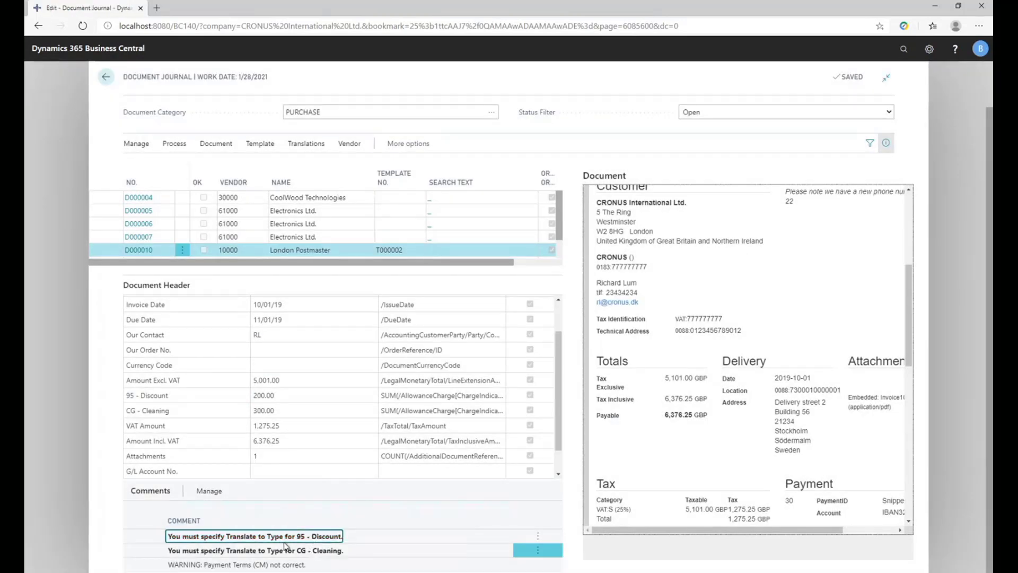
{"action": "left_click", "coordinate": [304, 551]}
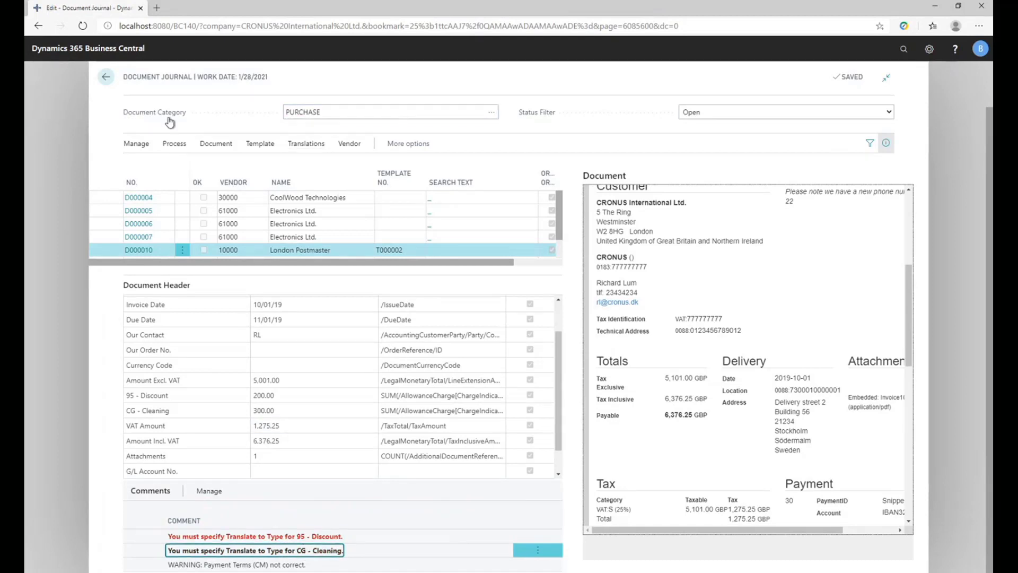
{"action": "left_click", "coordinate": [106, 77]}
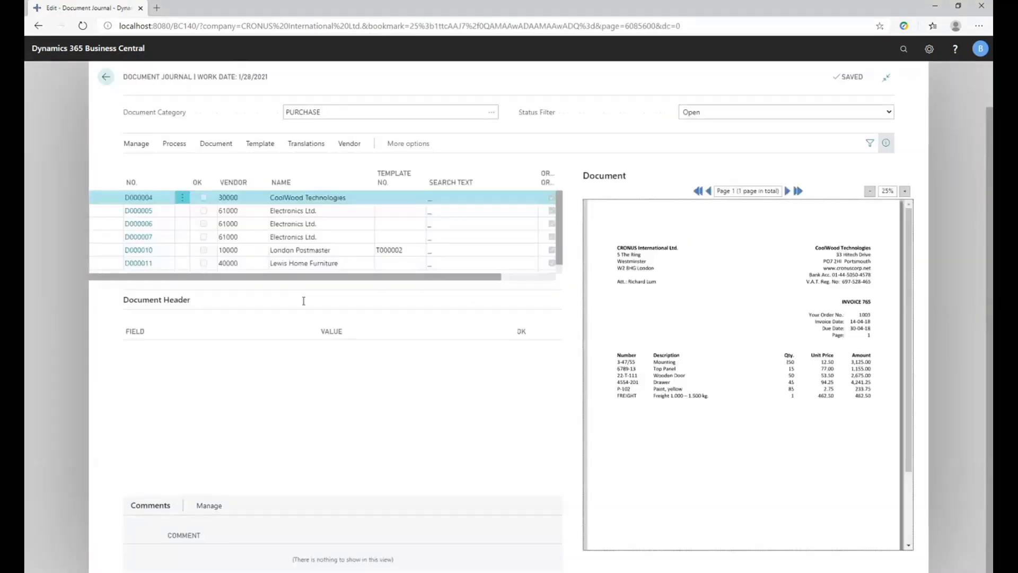
{"action": "scroll", "coordinate": [260, 248], "scroll_direction": "down", "scroll_amount": 1}
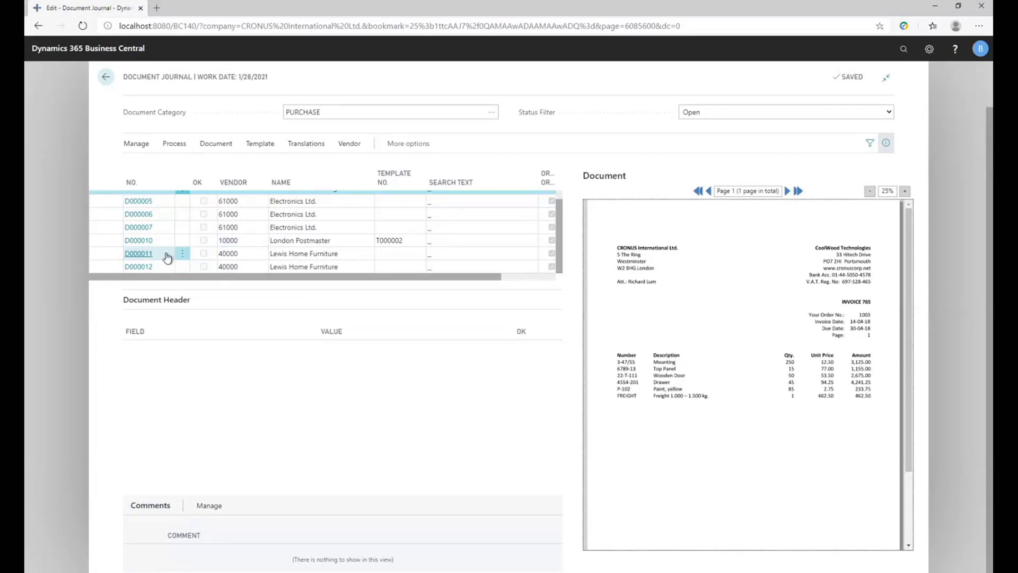
{"action": "left_click", "coordinate": [138, 254]}
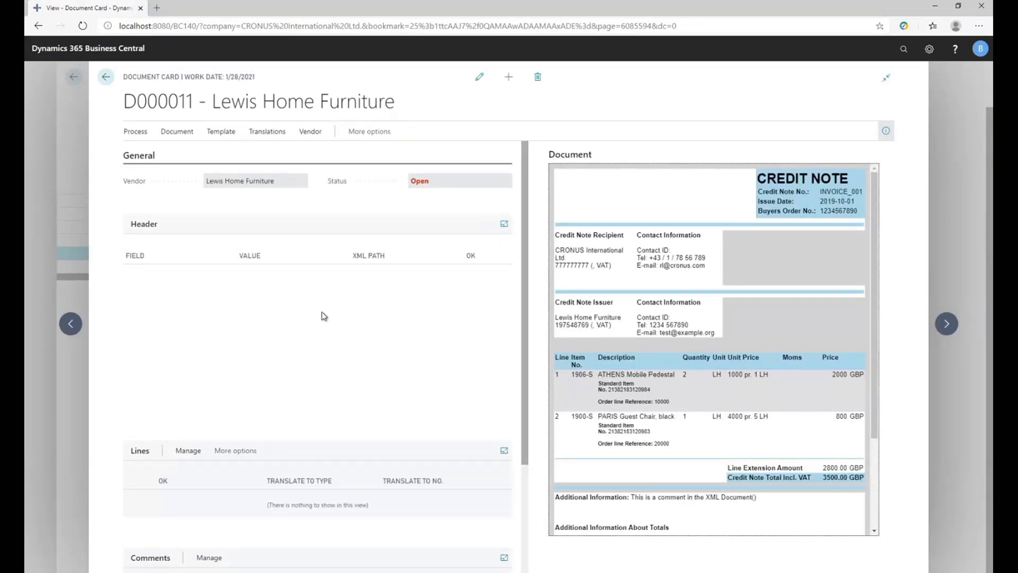
{"action": "left_click", "coordinate": [107, 78]}
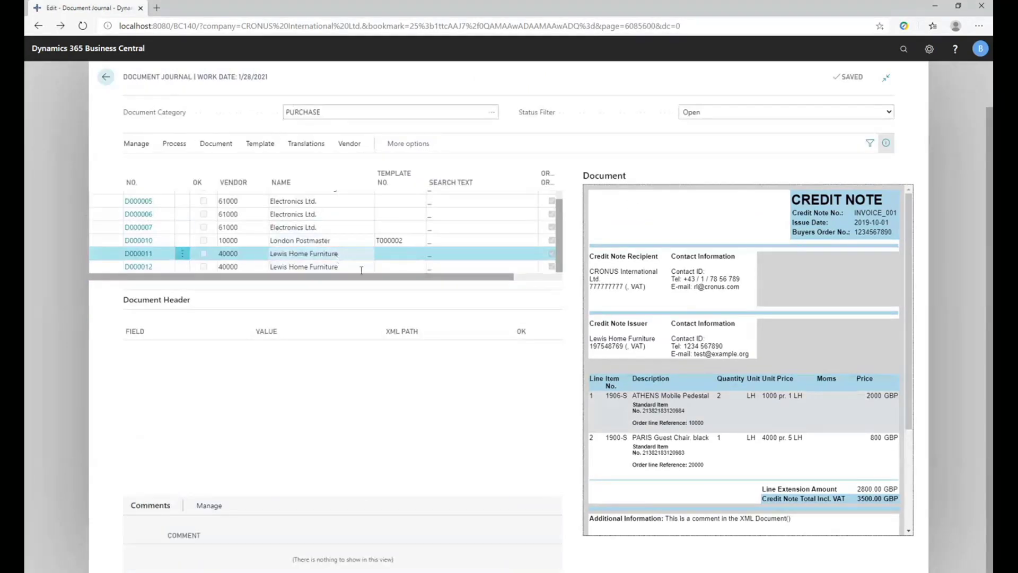
In the Accounts for Amounts translations of London Postmaster document D000010, map CG - Cleaning to G/L Account 8330.
{"action": "left_click", "coordinate": [339, 240]}
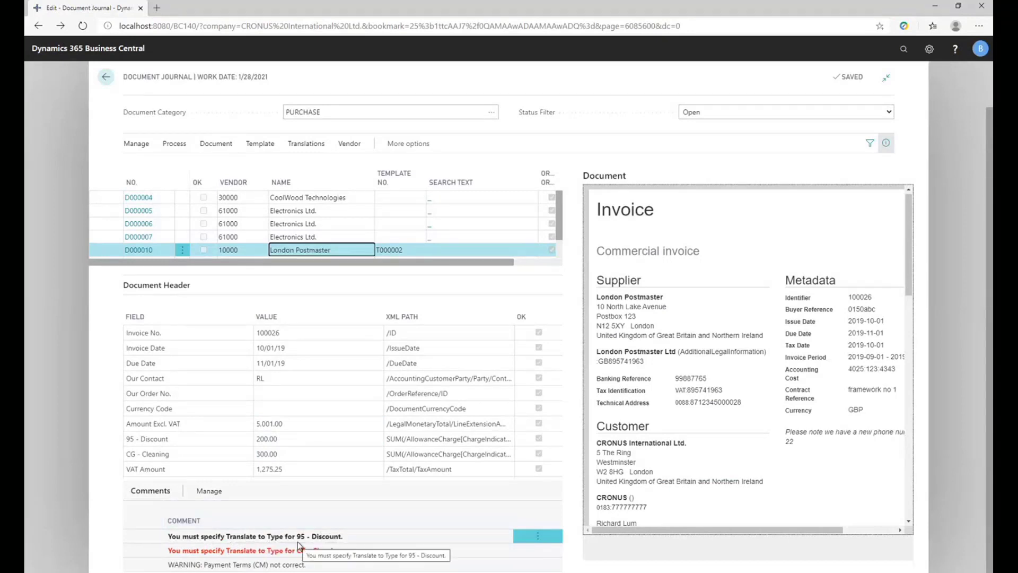
{"action": "left_click", "coordinate": [297, 550]}
{"action": "left_click", "coordinate": [296, 437]}
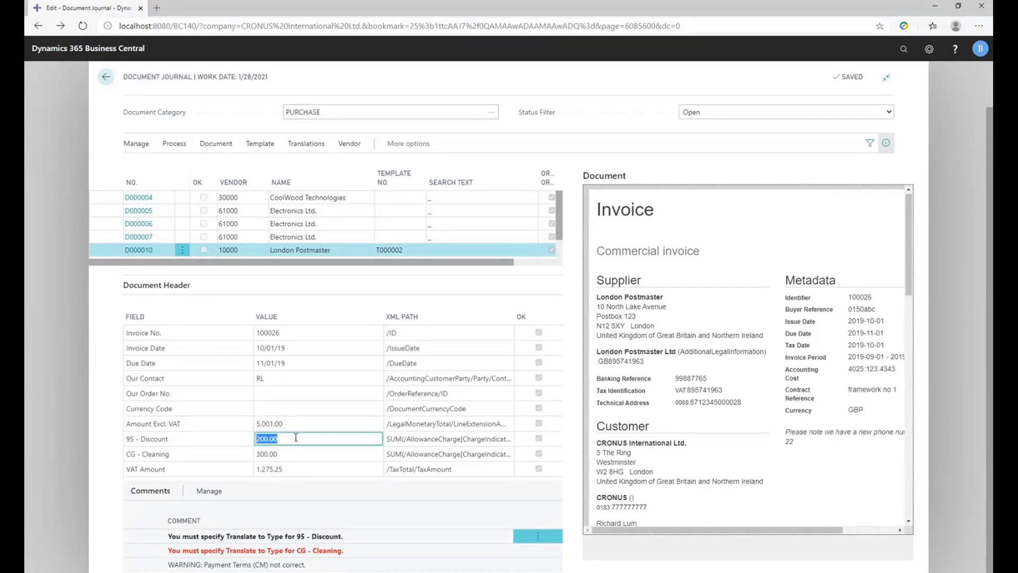
{"action": "left_click", "coordinate": [305, 143]}
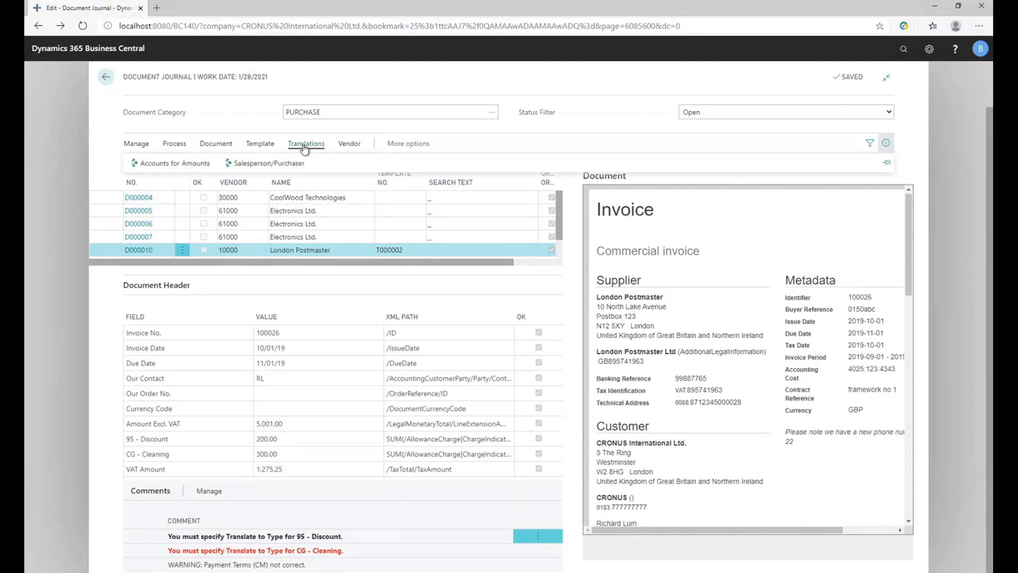
{"action": "left_click", "coordinate": [196, 166]}
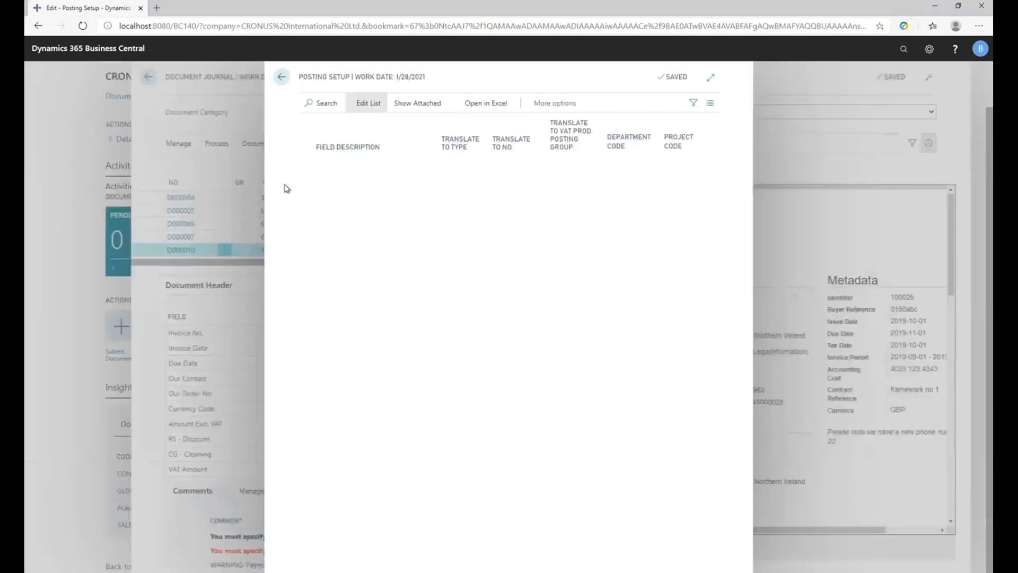
{"action": "left_click", "coordinate": [459, 179]}
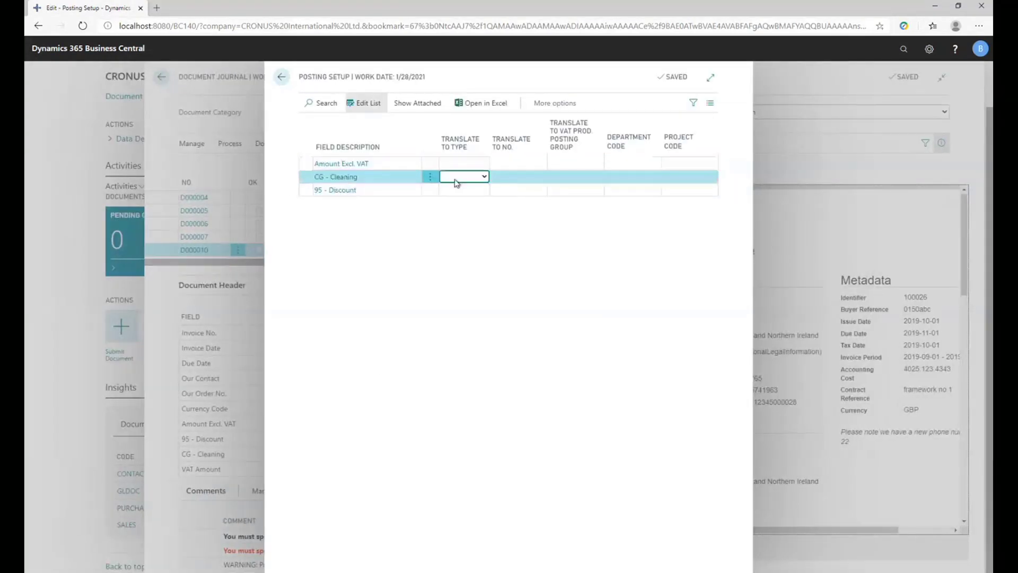
{"action": "key", "text": "g"}
{"action": "key", "text": "Tab"}
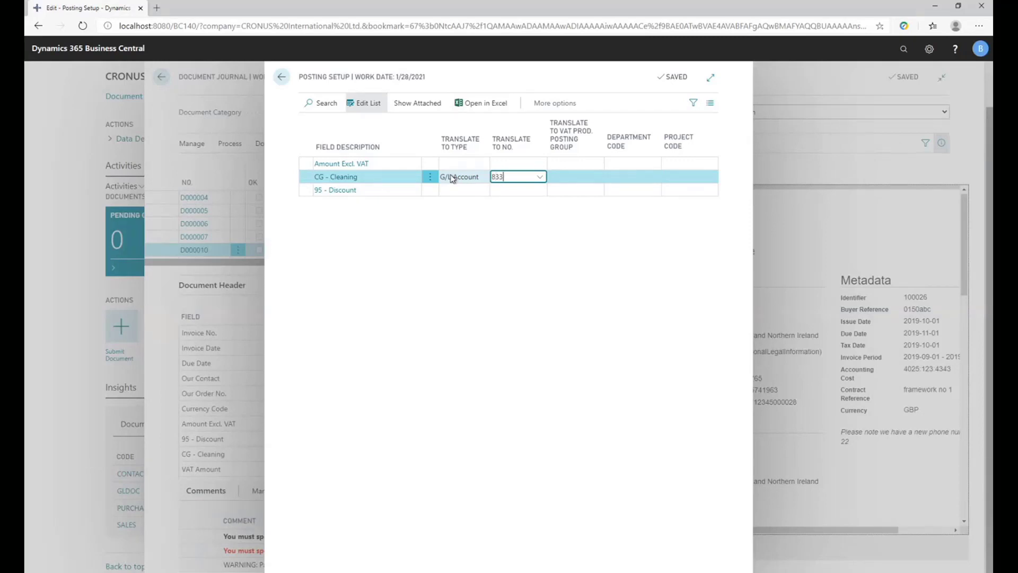
{"action": "type", "text": "8330"}
{"action": "key", "text": "Tab"}
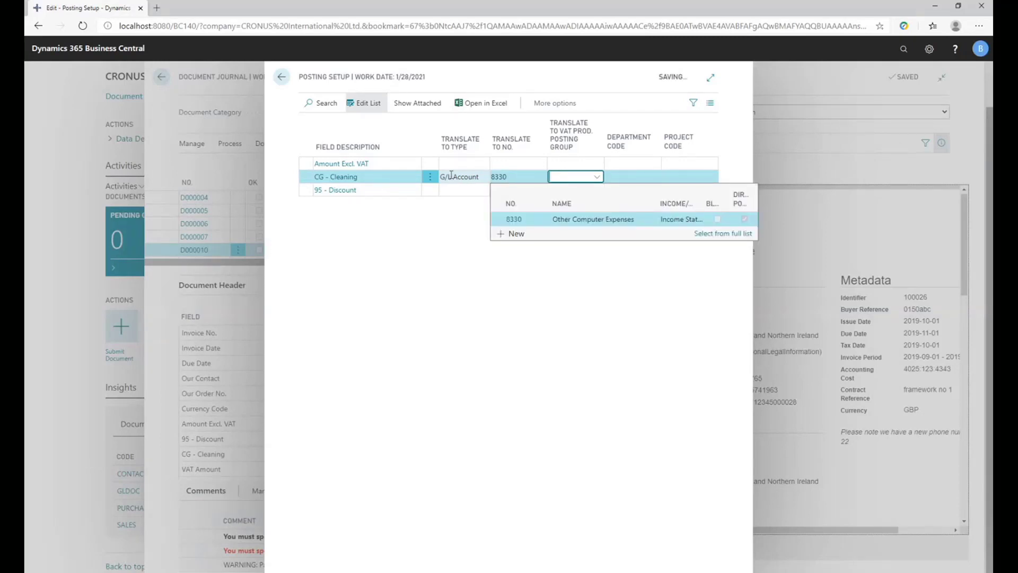
Map 95 - Discount to G/L Account 8330 and return to the document journal.
{"action": "key", "text": "Down"}
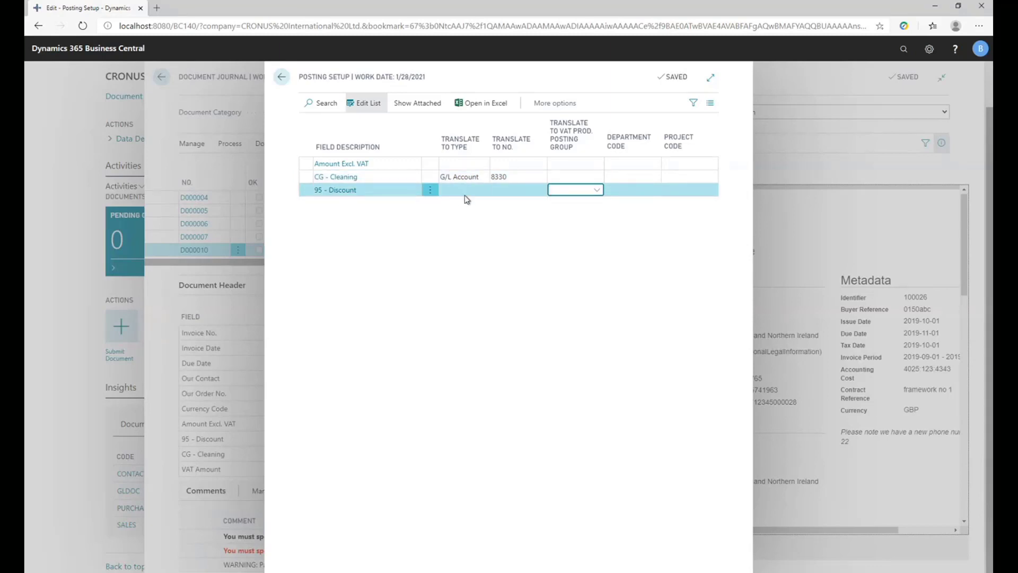
{"action": "left_click", "coordinate": [460, 191]}
{"action": "left_click", "coordinate": [458, 196]}
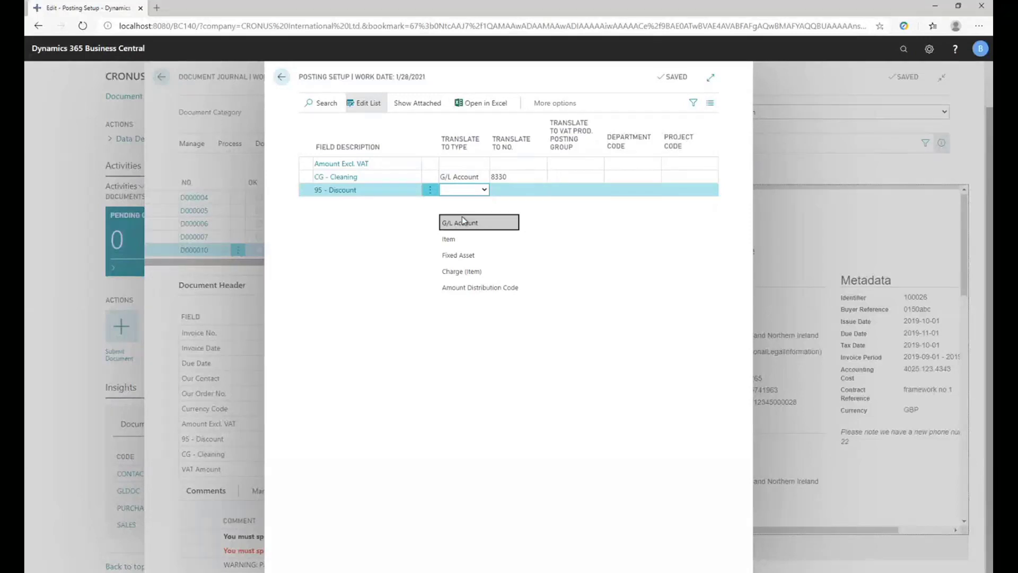
{"action": "left_click", "coordinate": [461, 221]}
{"action": "left_click", "coordinate": [507, 193]}
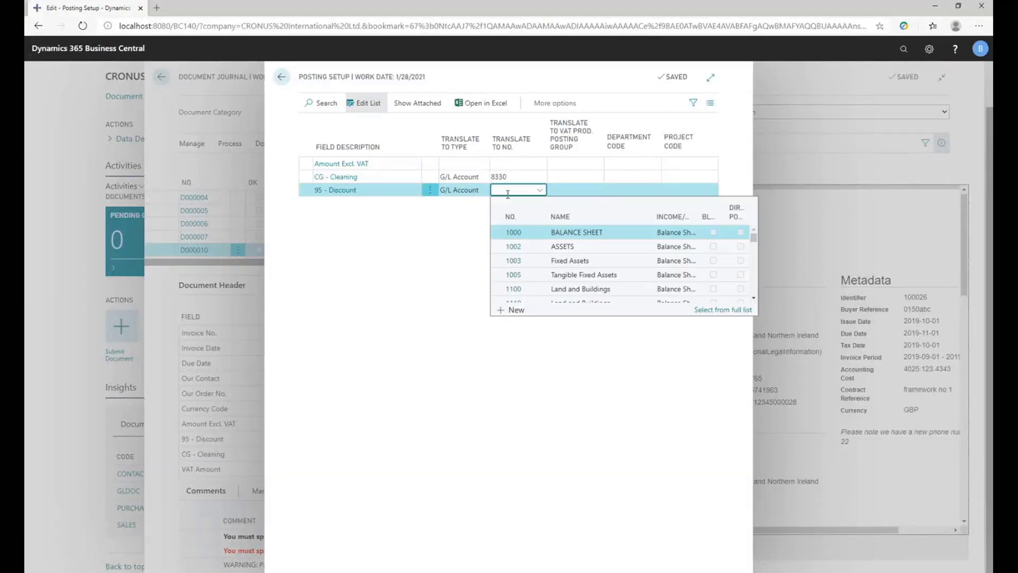
{"action": "type", "text": "833"}
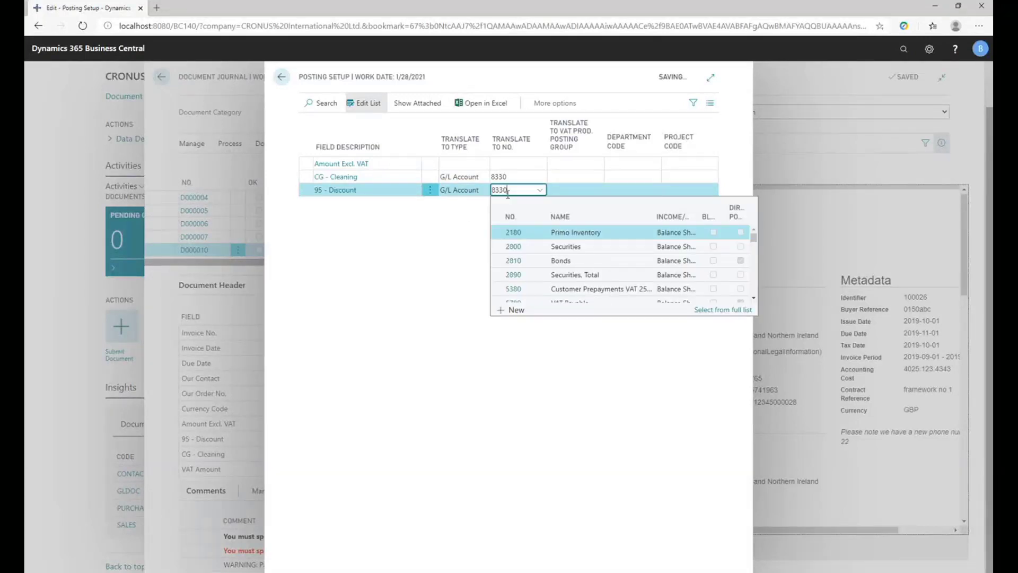
{"action": "type", "text": "0"}
{"action": "key", "text": "Tab"}
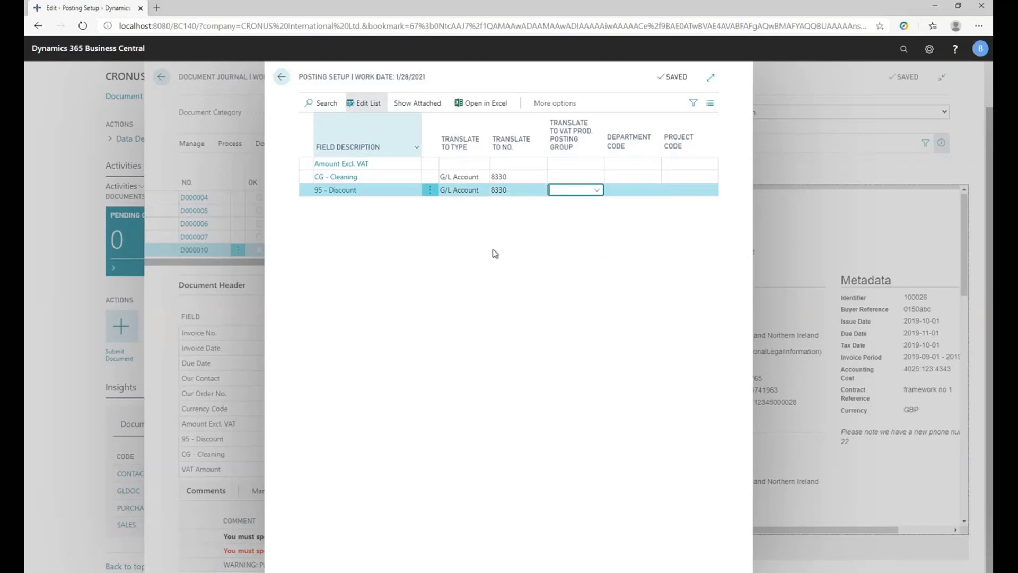
{"action": "left_click", "coordinate": [282, 77]}
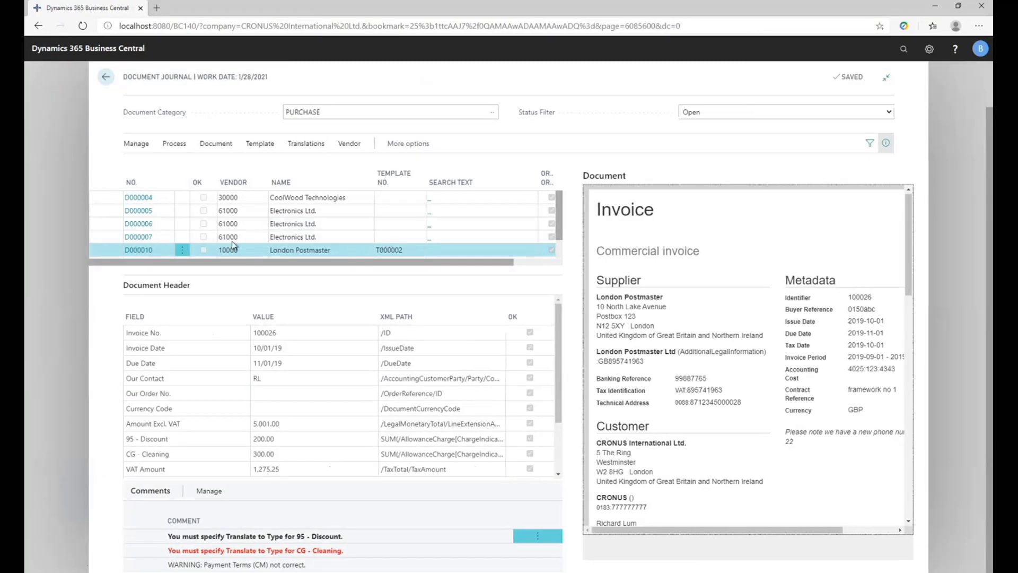
Register London Postmaster document D000010 and select the first item line of its purchase invoice.
{"action": "left_click", "coordinate": [232, 245]}
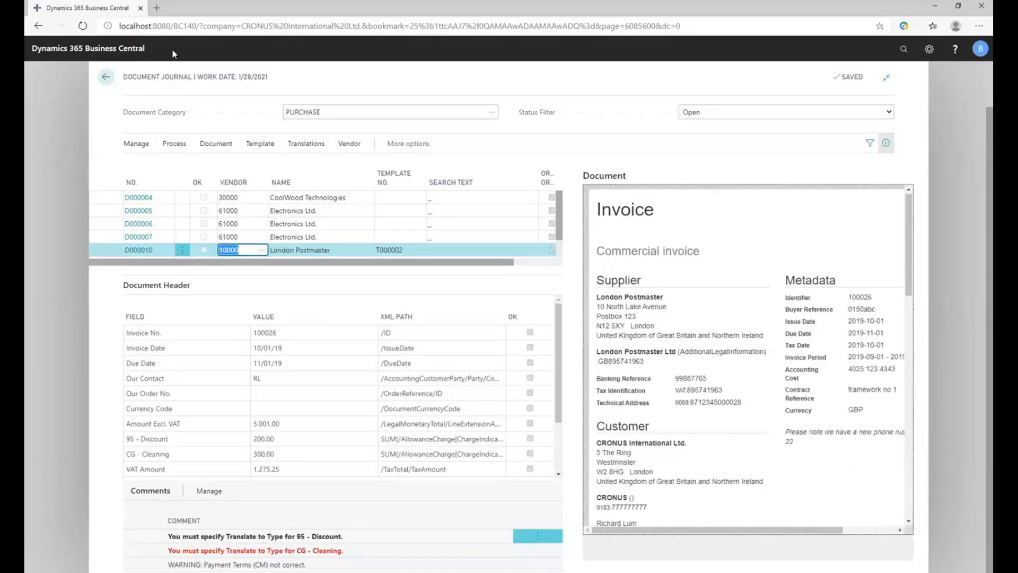
{"action": "left_click", "coordinate": [174, 144]}
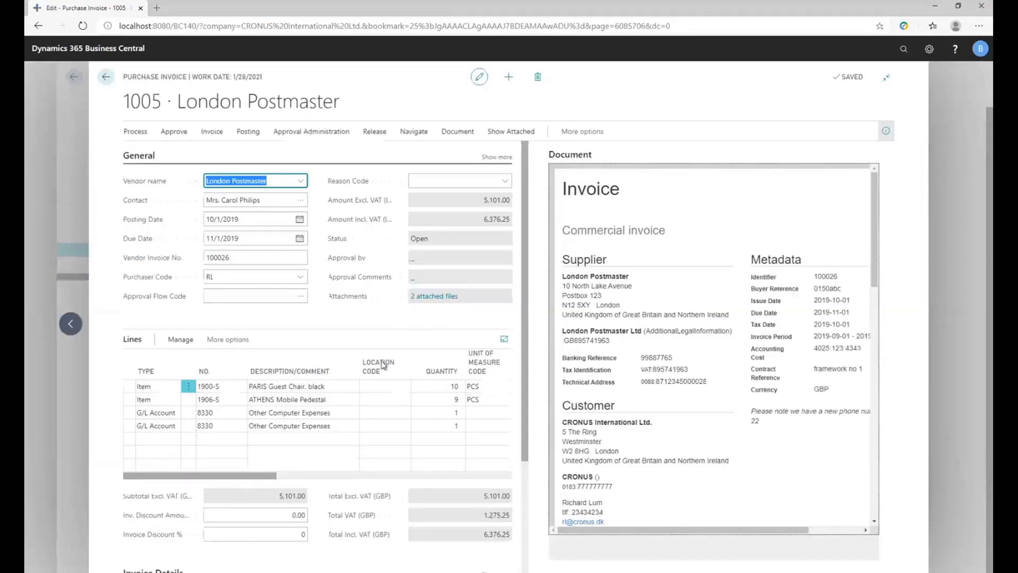
{"action": "left_click", "coordinate": [221, 386]}
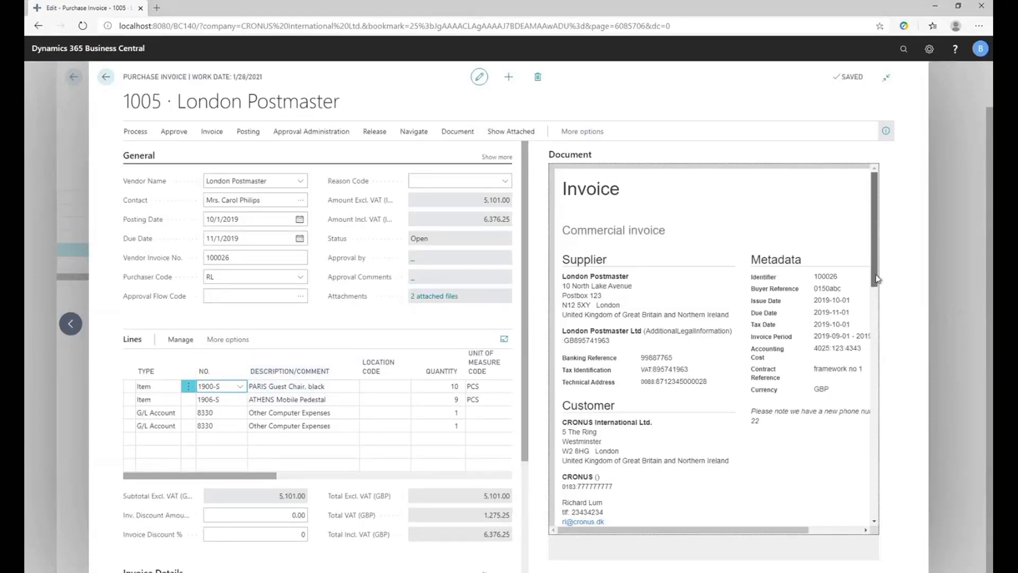
Compare the cleaning charge and discount totals in the source document with the unit costs of the two G/L Account 8330 lines.
{"action": "left_click_drag", "start_coordinate": [879, 273], "coordinate": [880, 441]}
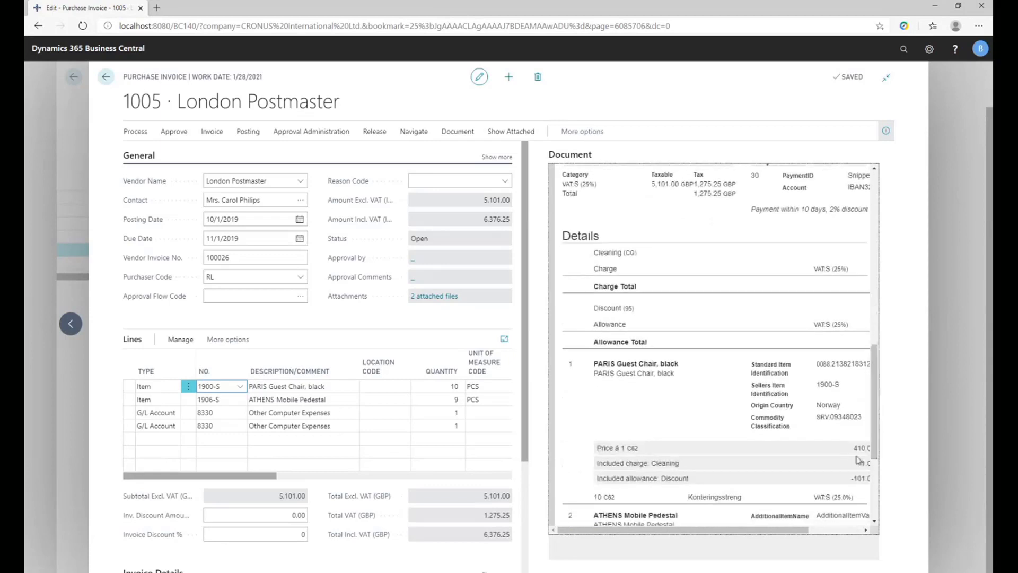
{"action": "left_click_drag", "start_coordinate": [718, 531], "coordinate": [766, 531]}
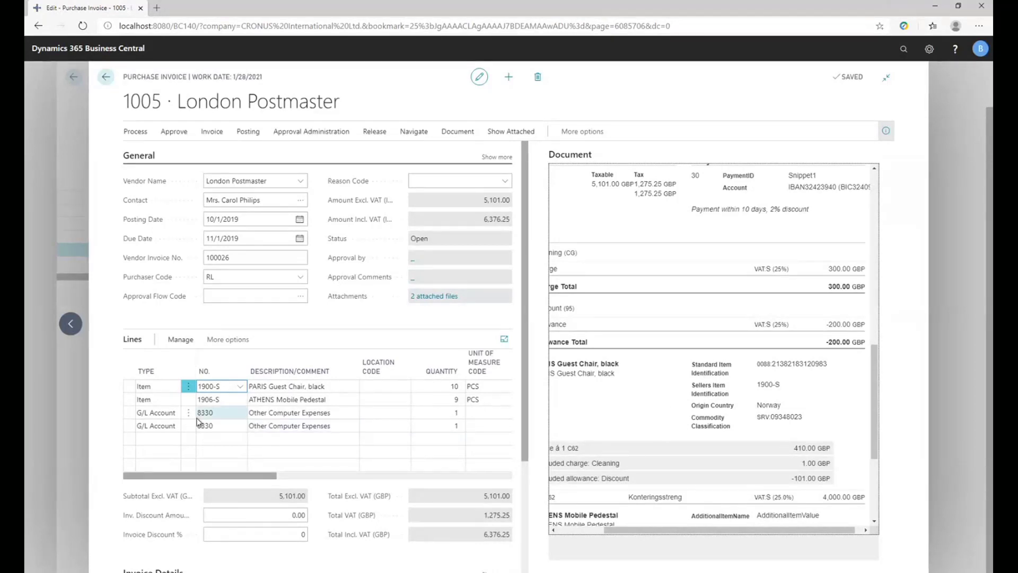
{"action": "left_click", "coordinate": [158, 414]}
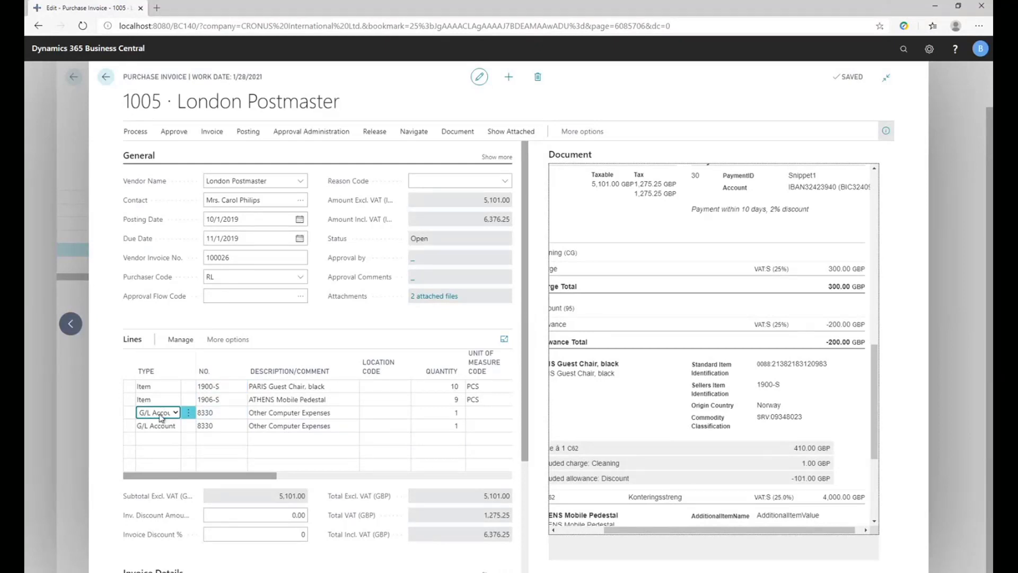
{"action": "left_click", "coordinate": [158, 425]}
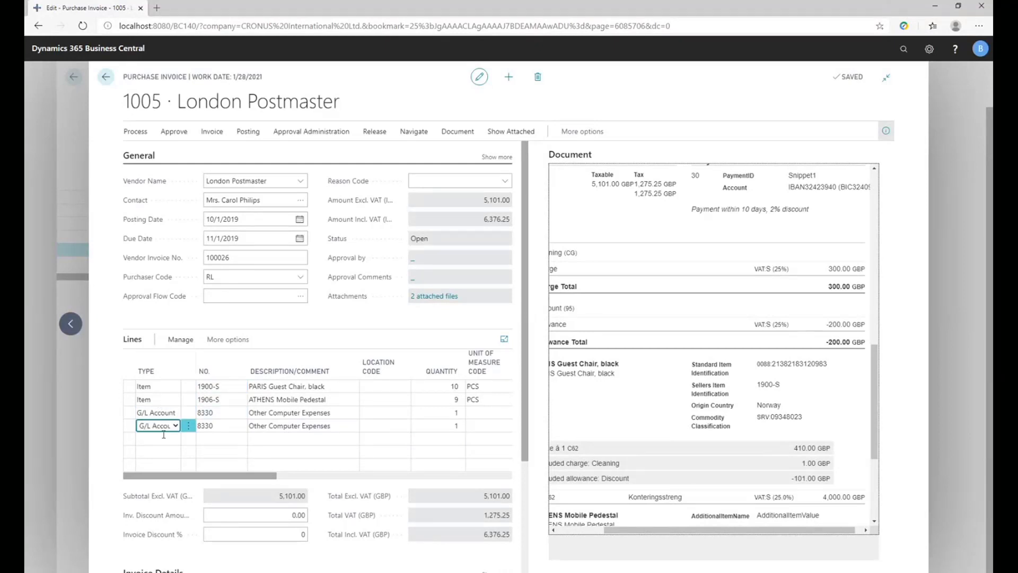
{"action": "left_click_drag", "start_coordinate": [203, 480], "coordinate": [327, 484]}
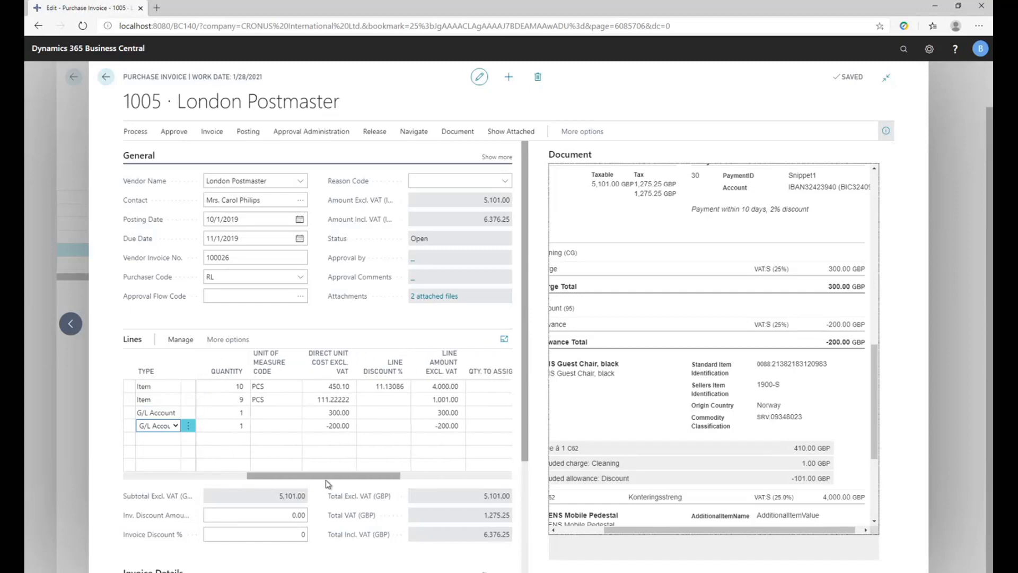
{"action": "left_click", "coordinate": [329, 424]}
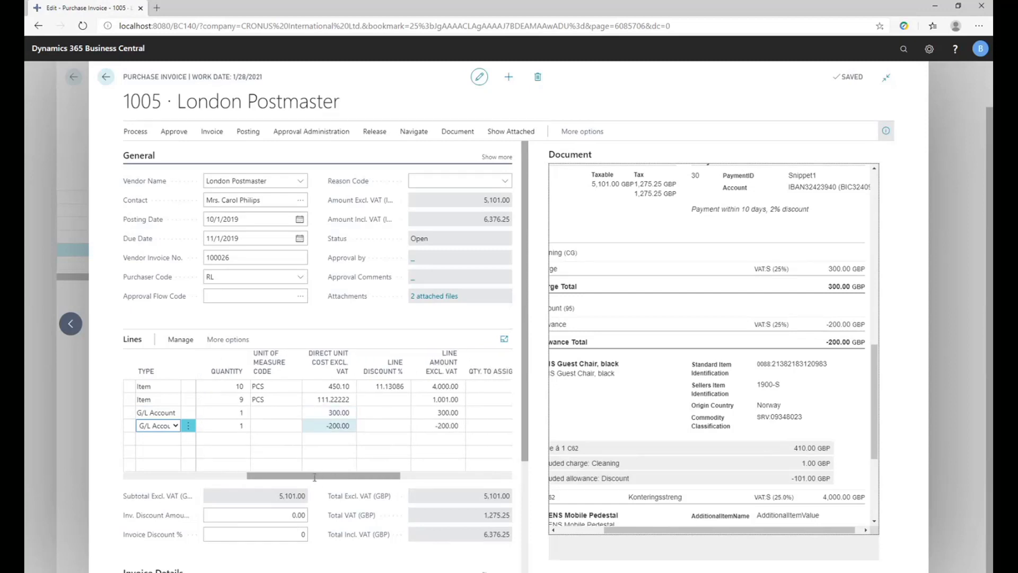
Send the London Postmaster purchase invoice for approval and return to the document journal.
{"action": "left_click", "coordinate": [295, 136]}
{"action": "left_click", "coordinate": [295, 136]}
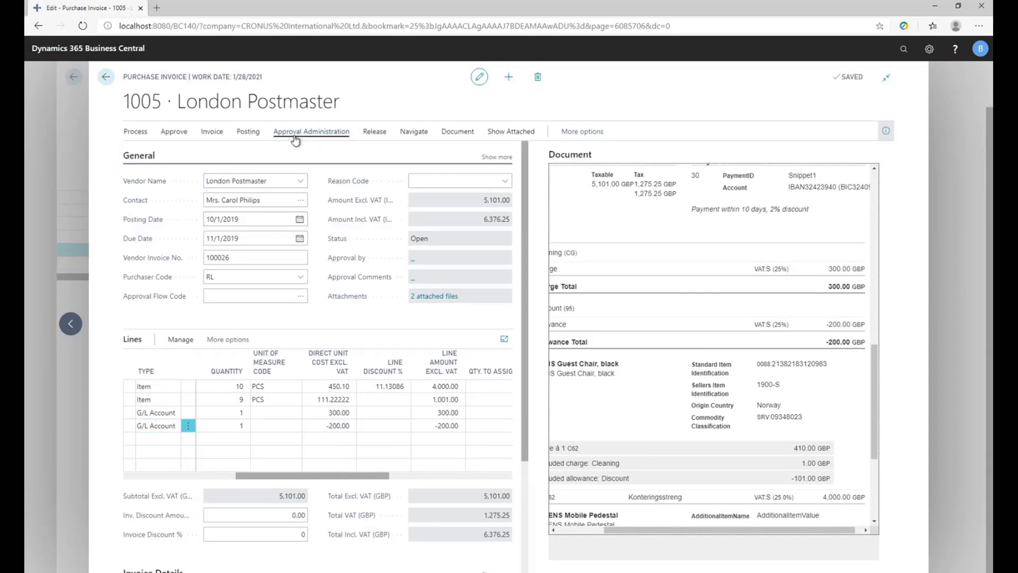
{"action": "left_click", "coordinate": [295, 140]}
{"action": "left_click", "coordinate": [139, 150]}
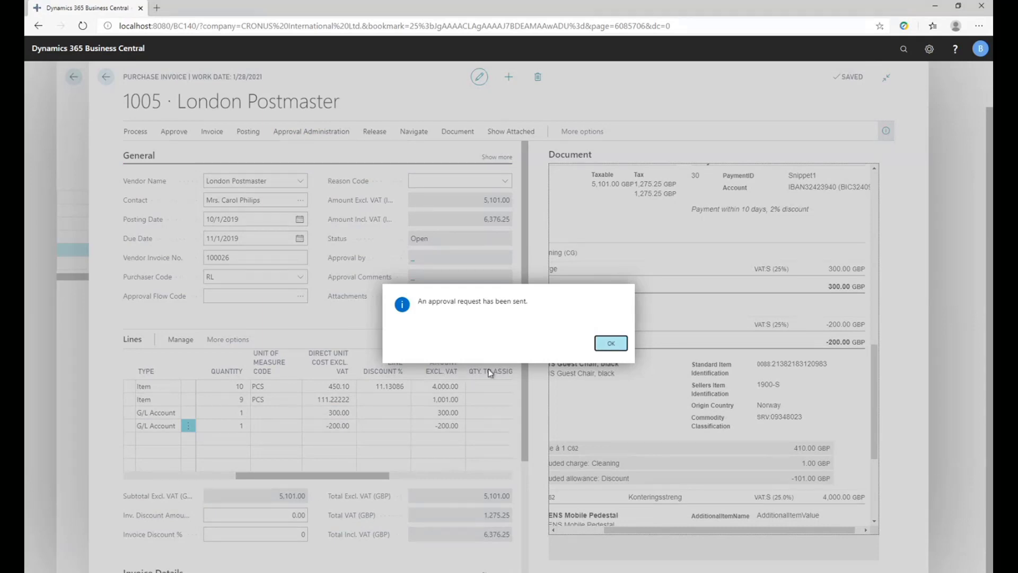
{"action": "left_click", "coordinate": [610, 345]}
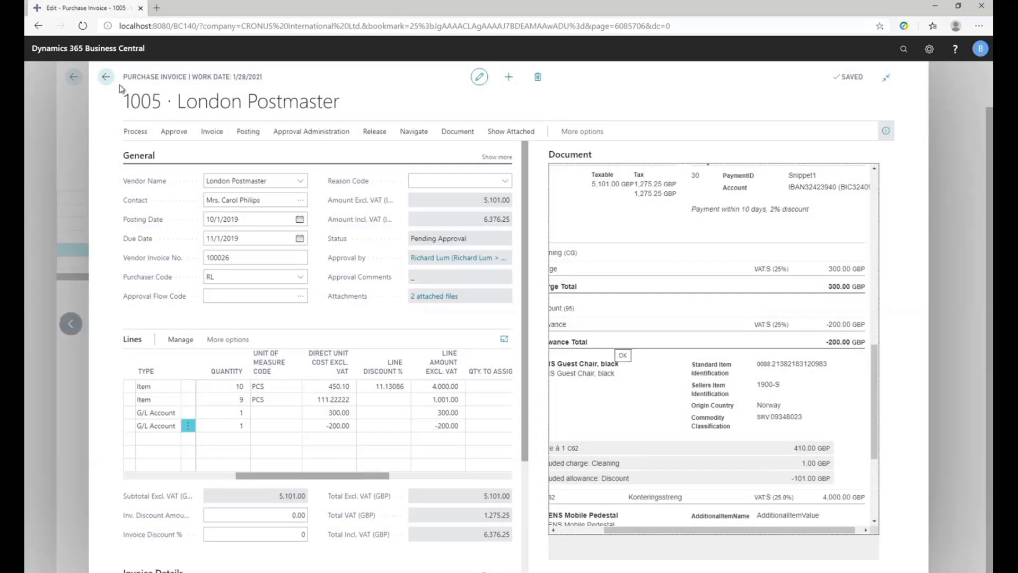
{"action": "left_click", "coordinate": [106, 77]}
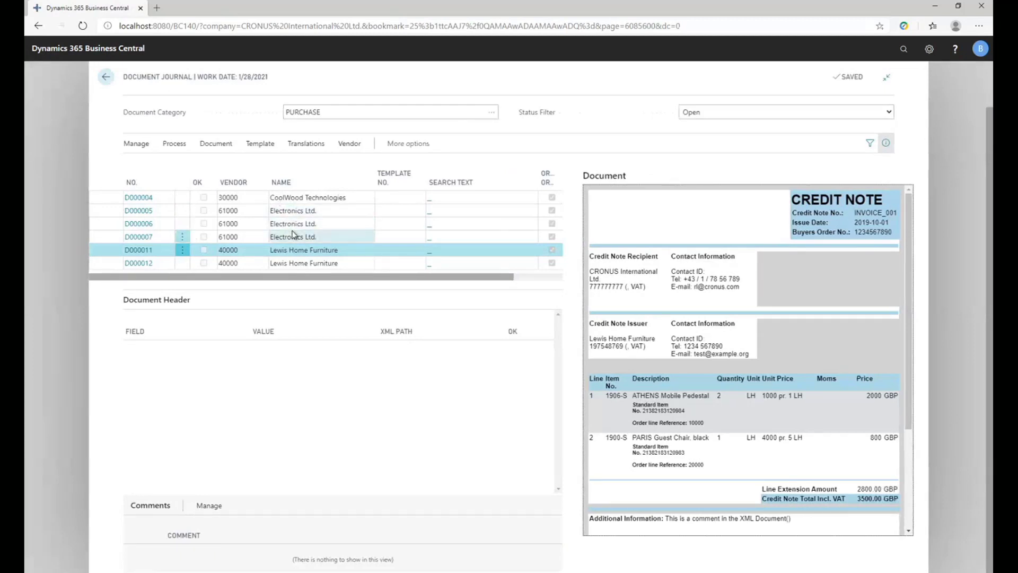
Run Recognize Fields on CoolWood Technologies document D000004.
{"action": "left_click", "coordinate": [295, 198]}
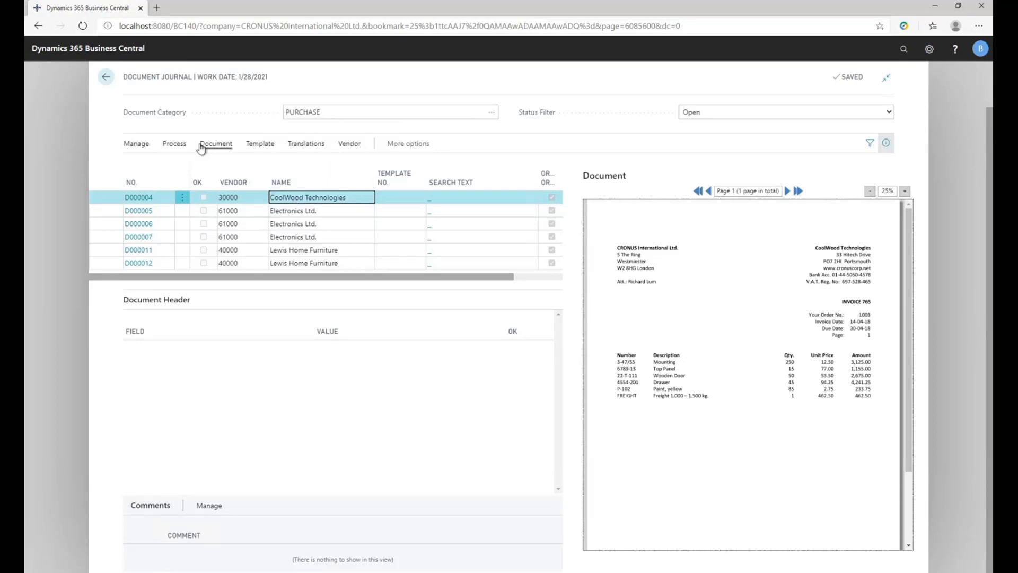
{"action": "left_click", "coordinate": [175, 144]}
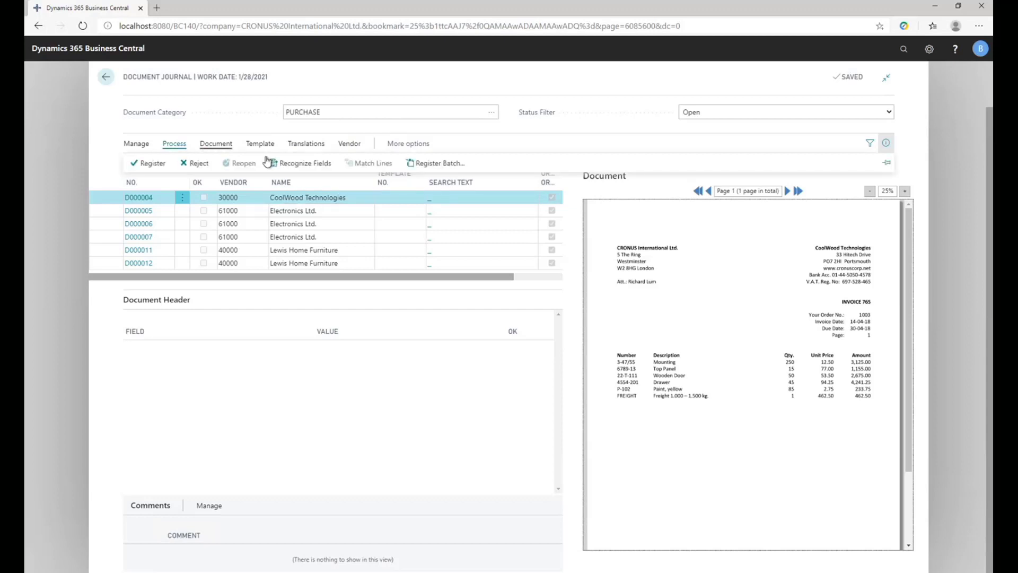
{"action": "left_click", "coordinate": [304, 167]}
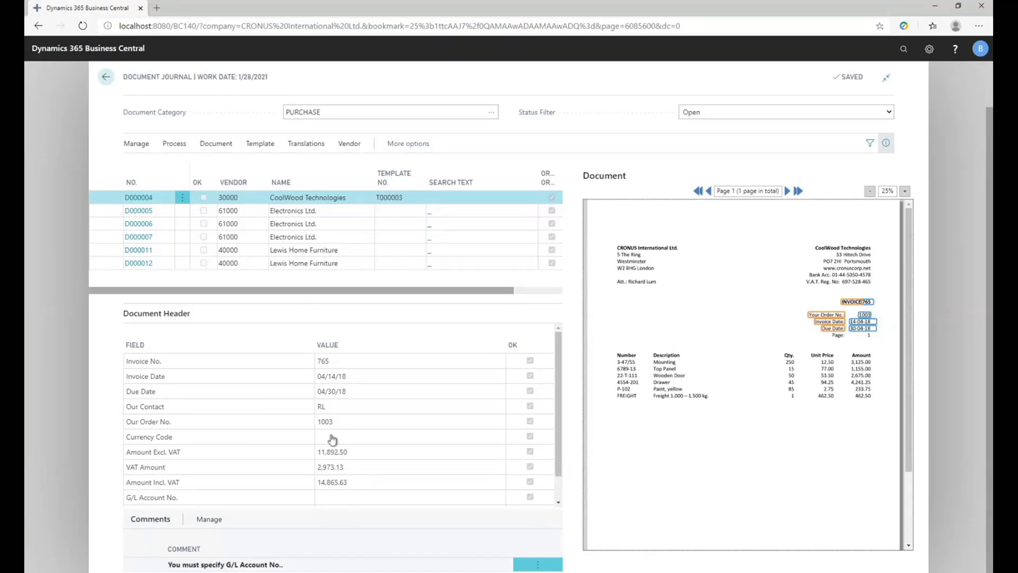
Open line matching for document D000004 and perform the match against the purchase receipt lines of order 1003.
{"action": "left_click", "coordinate": [206, 148]}
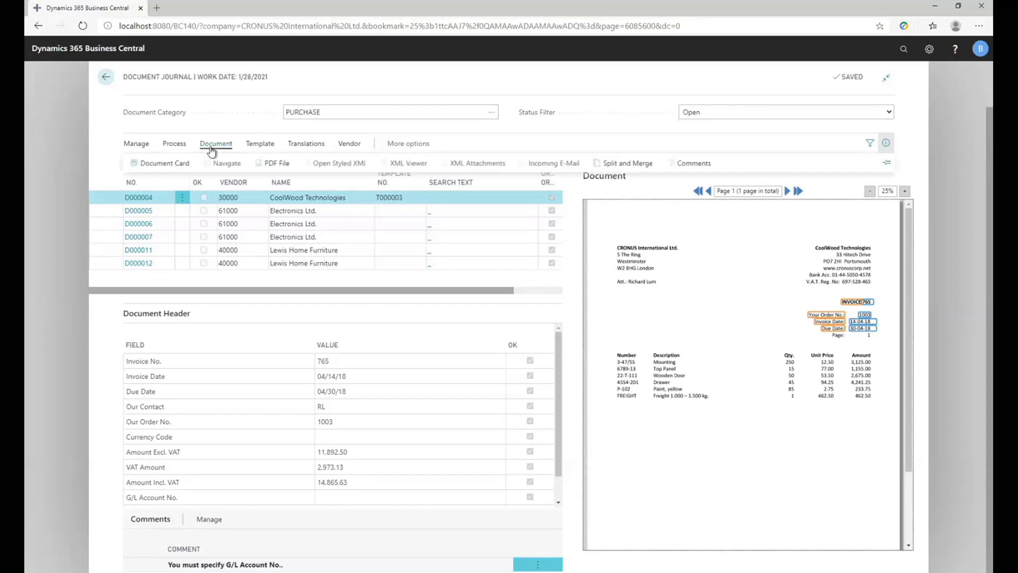
{"action": "left_click", "coordinate": [173, 145]}
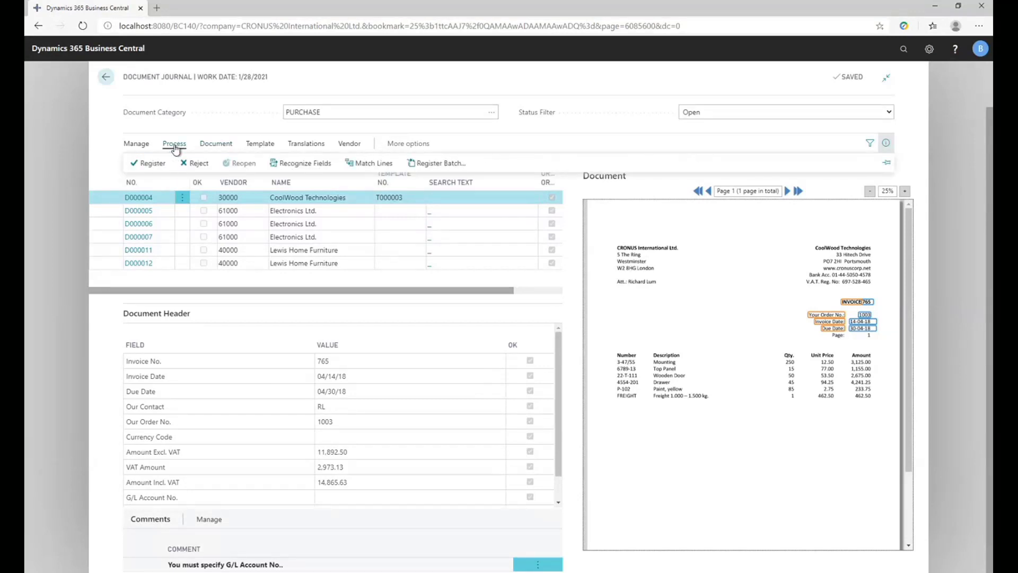
{"action": "left_click", "coordinate": [217, 144]}
{"action": "left_click", "coordinate": [174, 144]}
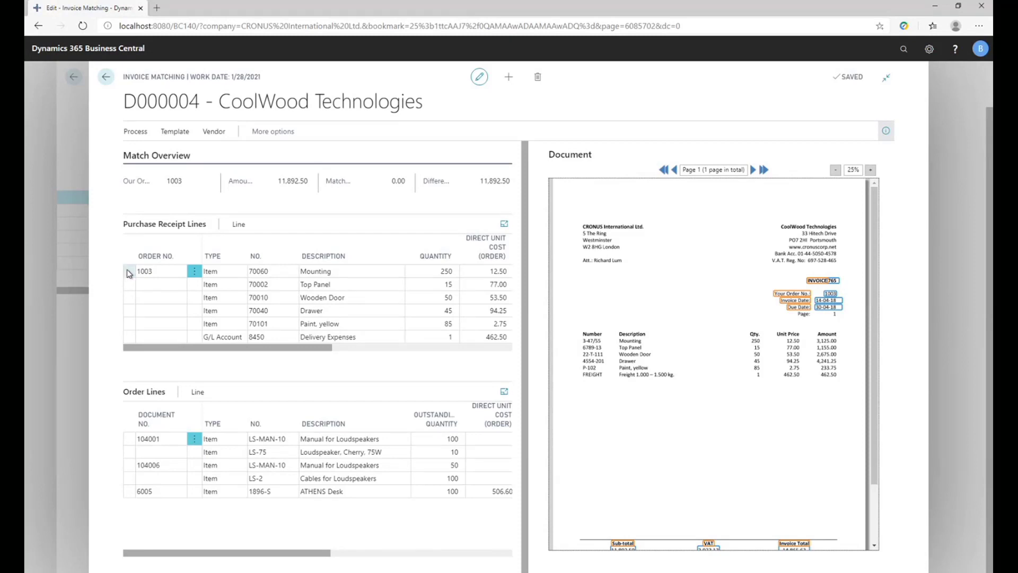
{"action": "left_click", "coordinate": [140, 133]}
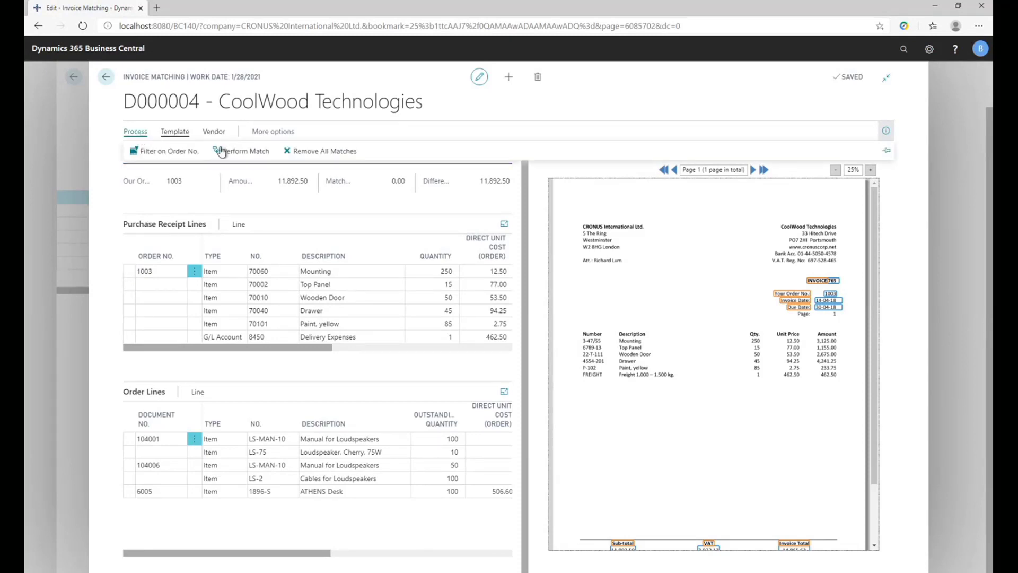
{"action": "left_click", "coordinate": [237, 155]}
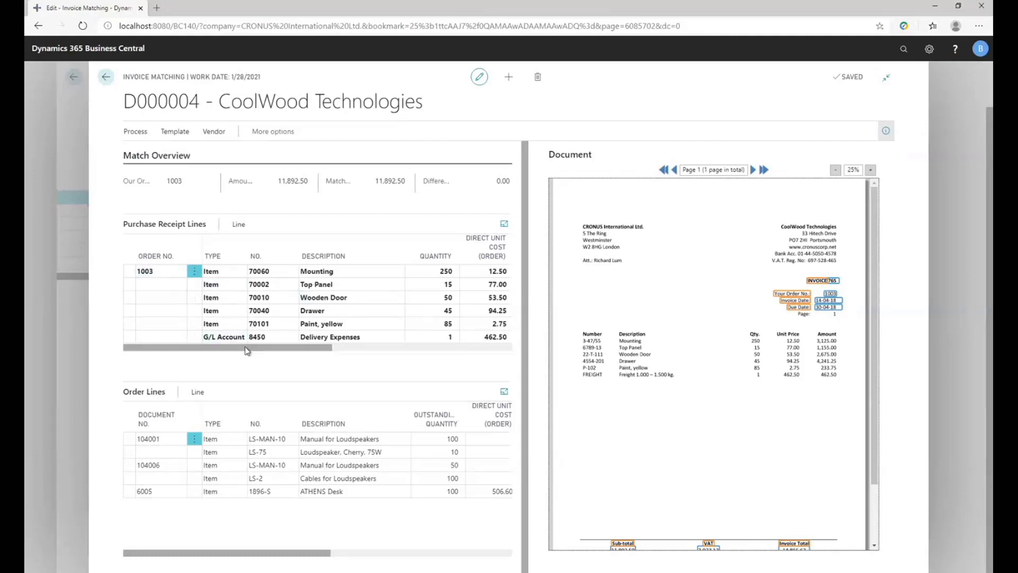
Review the invoice costs, differences and matched quantities of the purchase receipt lines, and return to the document journal.
{"action": "left_click_drag", "start_coordinate": [246, 349], "coordinate": [388, 359]}
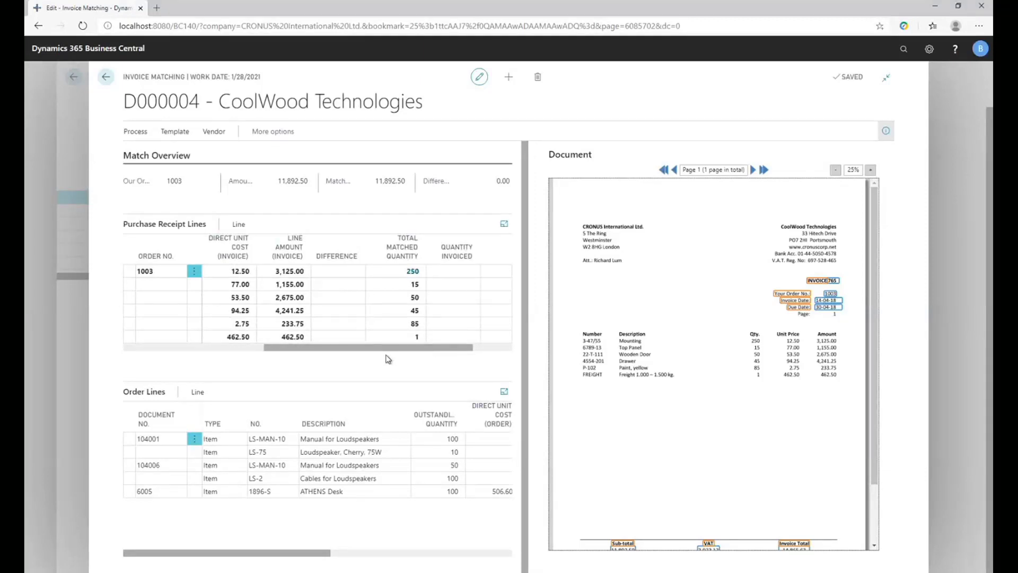
{"action": "left_click_drag", "start_coordinate": [388, 359], "coordinate": [246, 358]}
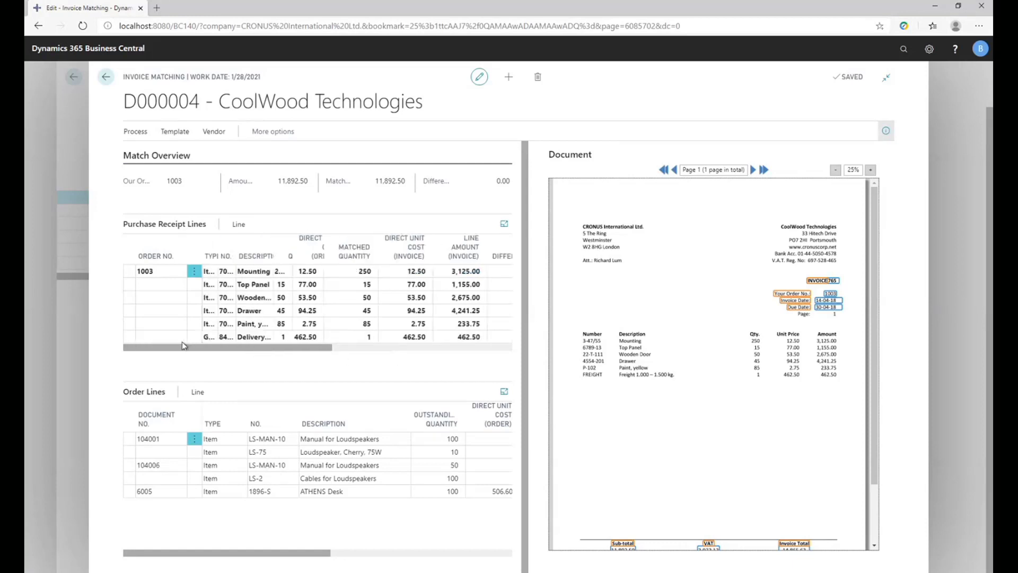
{"action": "left_click", "coordinate": [106, 77]}
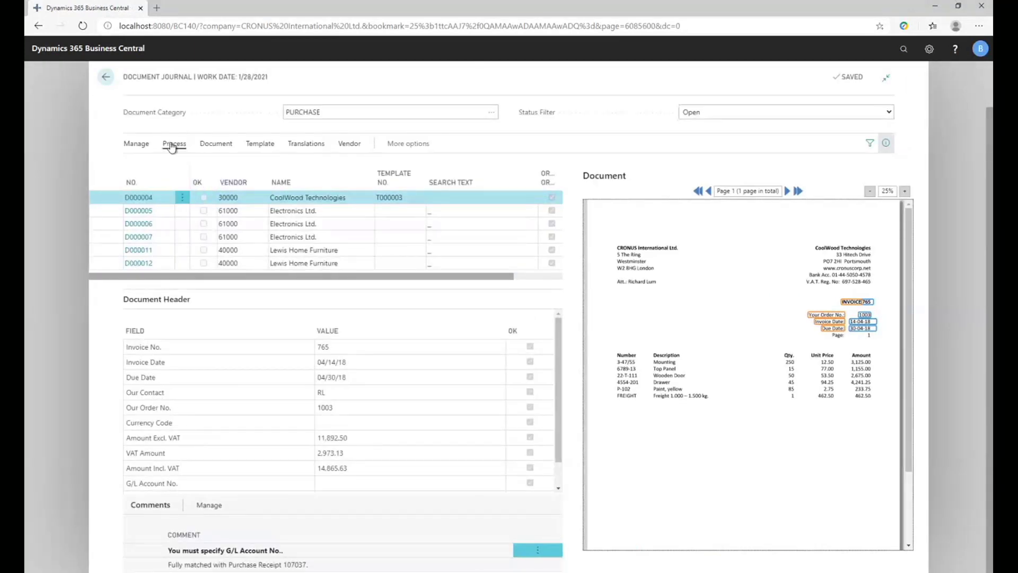
Try to register CoolWood Technologies document D000004.
{"action": "left_click", "coordinate": [172, 144]}
{"action": "left_click", "coordinate": [146, 164]}
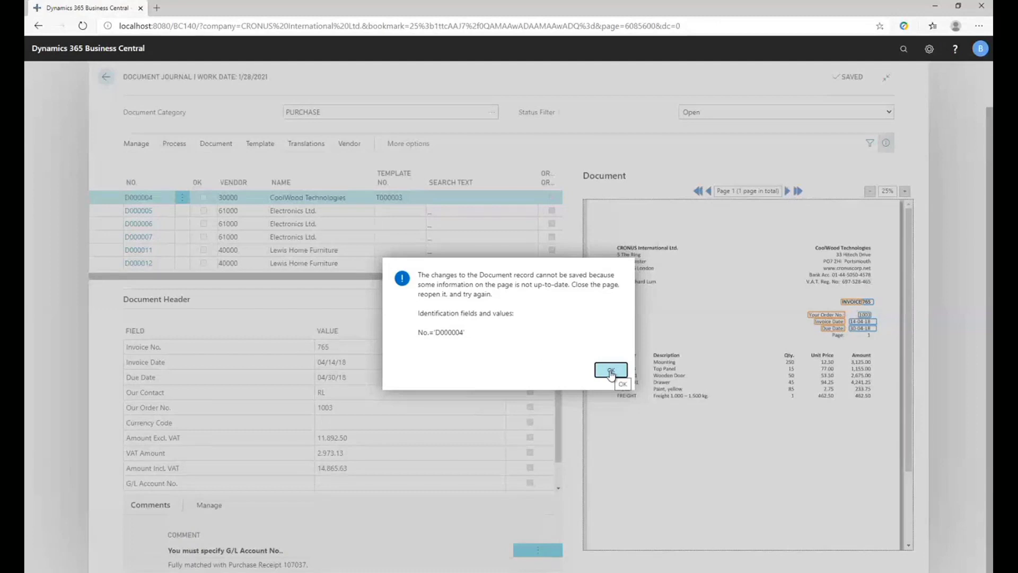
{"action": "key", "text": "Escape"}
{"action": "key", "text": "Escape"}
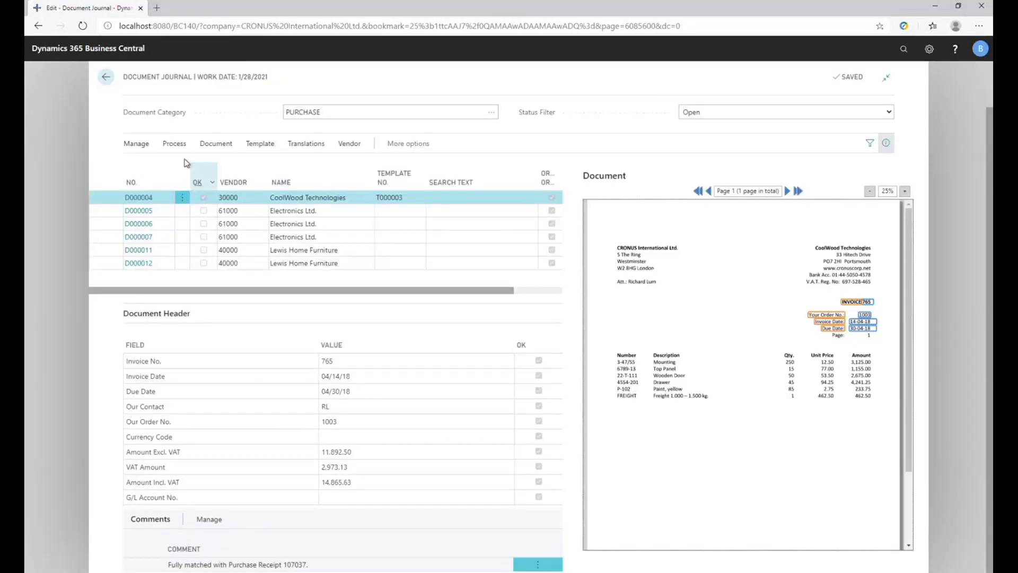
Register the matched document D000004 and select the receipt number comment line on its purchase invoice.
{"action": "left_click", "coordinate": [175, 144]}
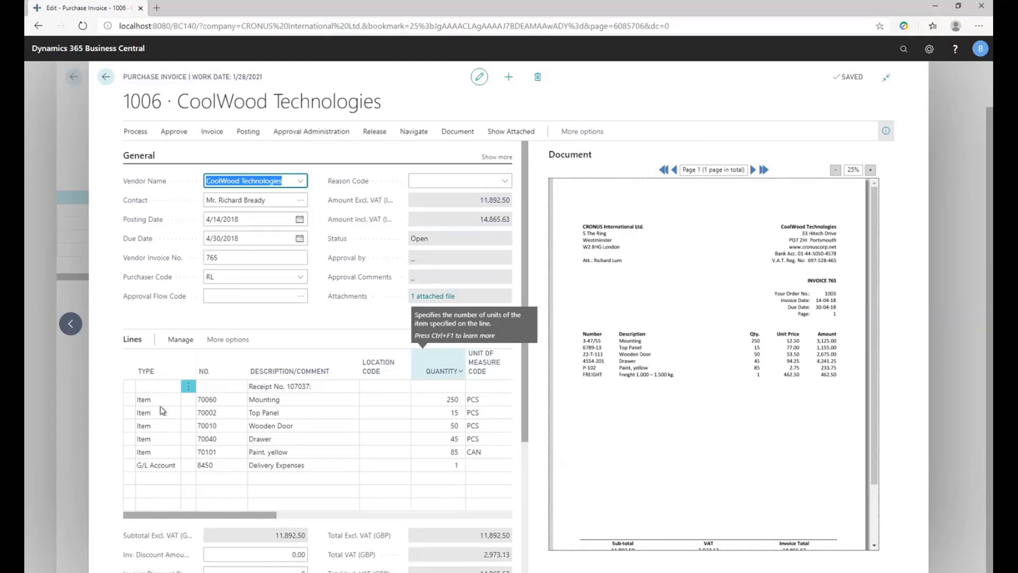
{"action": "left_click", "coordinate": [320, 386]}
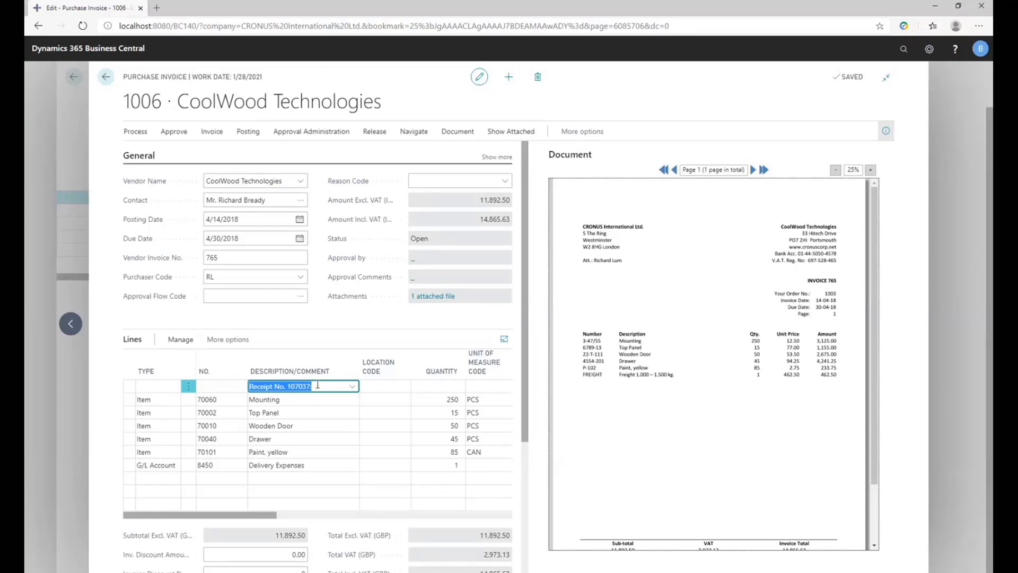
Locate the Get Receipt Lines function among the line functions of the CoolWood Technologies purchase invoice without running it.
{"action": "left_click", "coordinate": [228, 340]}
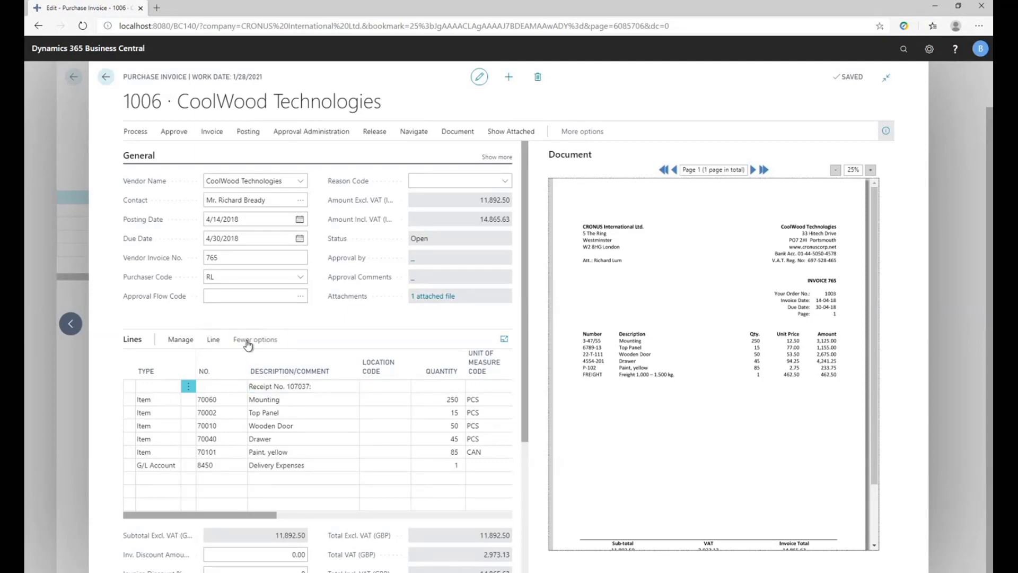
{"action": "left_click", "coordinate": [215, 340]}
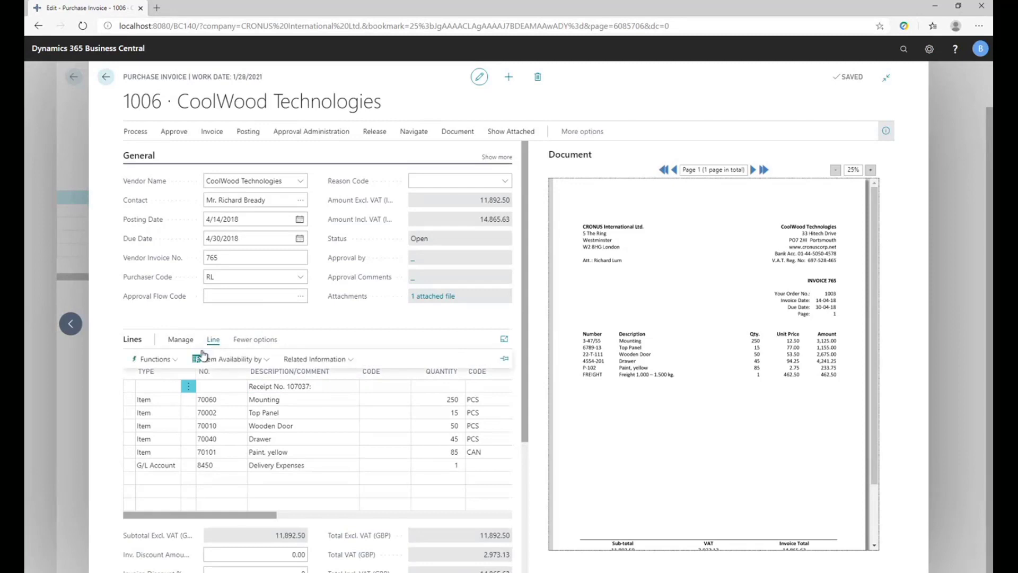
{"action": "left_click", "coordinate": [168, 360]}
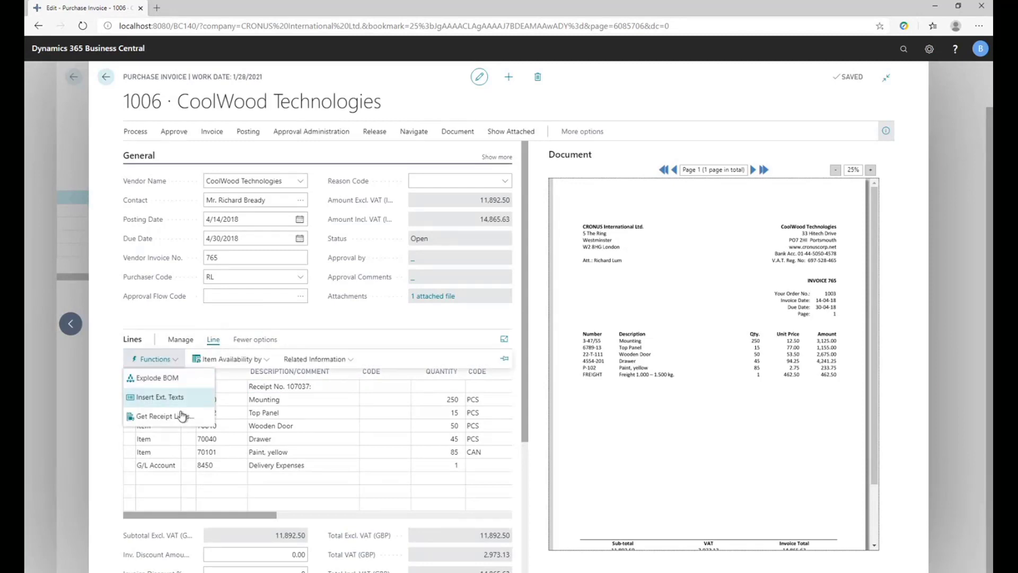
{"action": "left_click", "coordinate": [213, 340]}
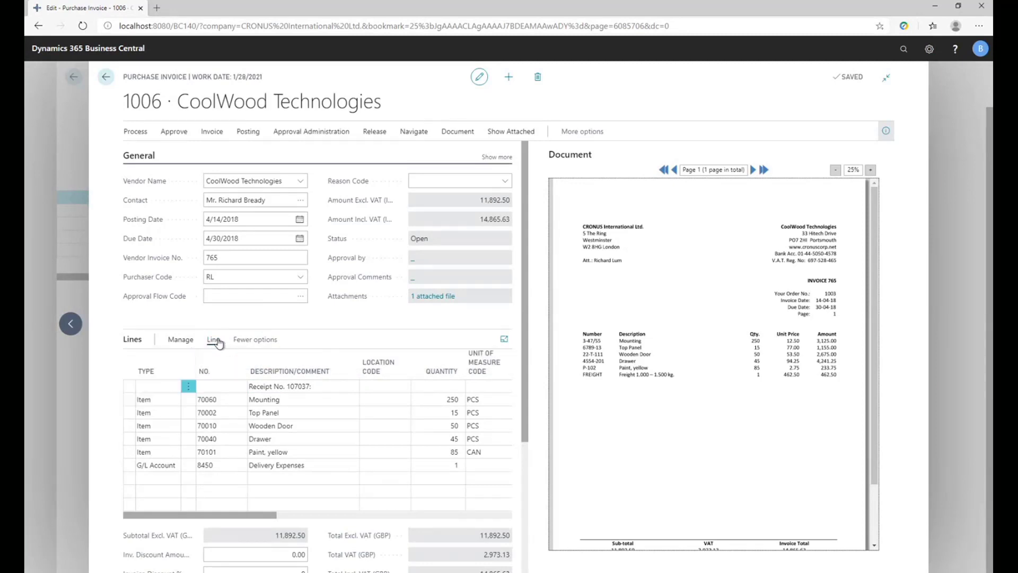
{"action": "left_click", "coordinate": [312, 392]}
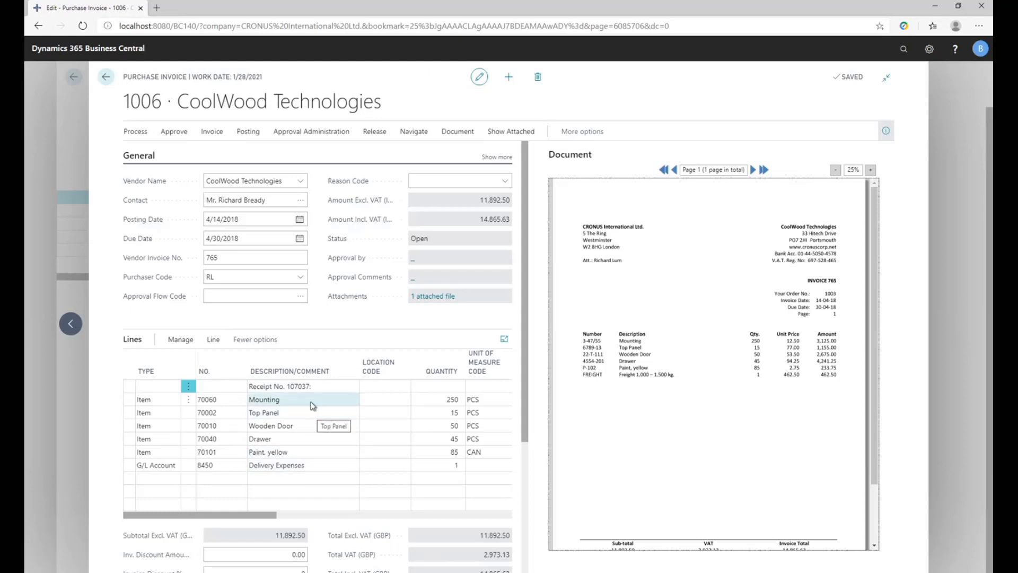
Send the CoolWood Technologies purchase invoice for approval and return to the document journal.
{"action": "left_click", "coordinate": [294, 141]}
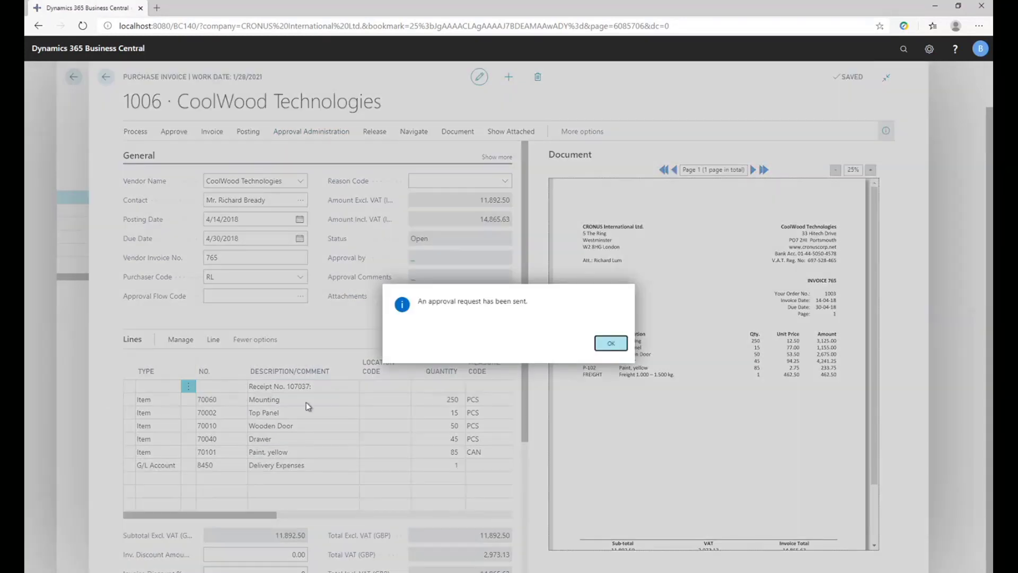
{"action": "left_click", "coordinate": [599, 342]}
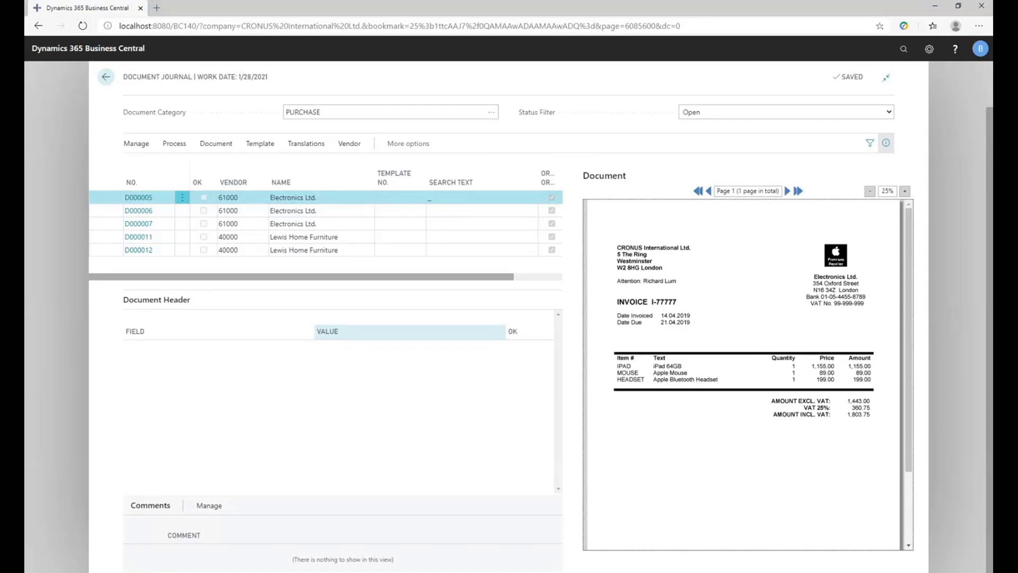
Recognize the fields of Electronics Ltd. document D000005 and recapture its Invoice No. as I-77777 using the INVOICE caption on the scan.
{"action": "left_click", "coordinate": [174, 144]}
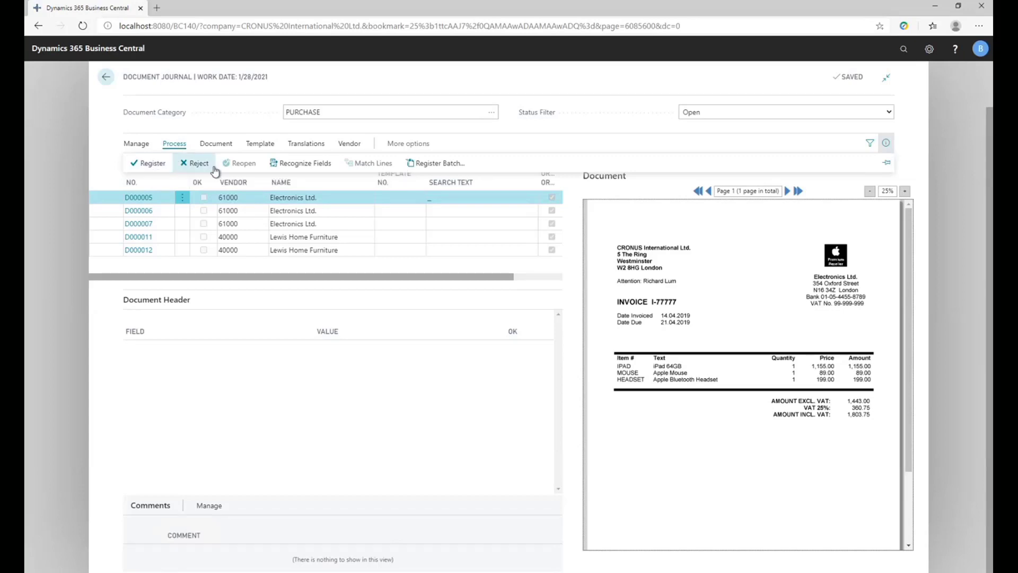
{"action": "left_click", "coordinate": [293, 164]}
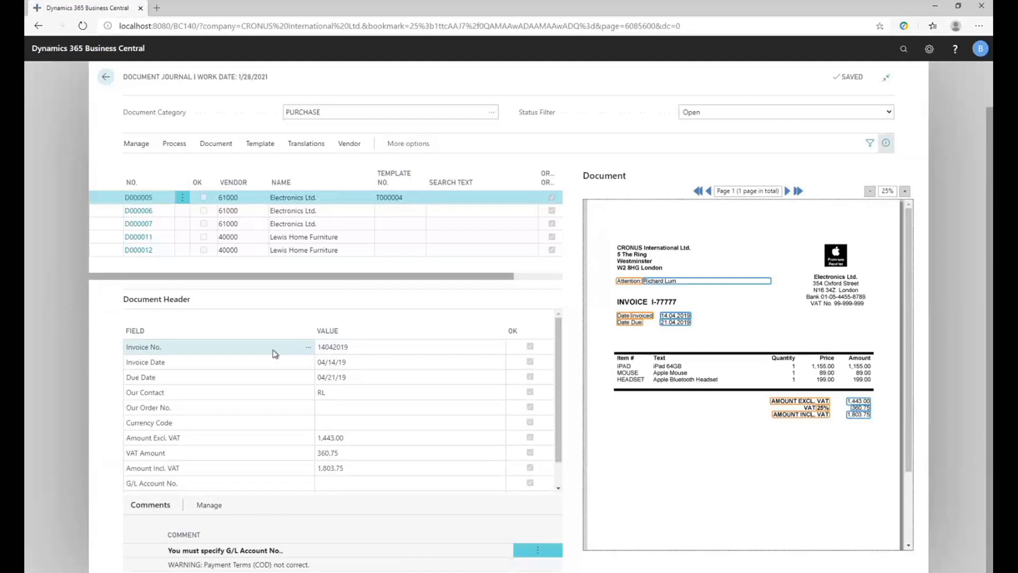
{"action": "left_click", "coordinate": [207, 348]}
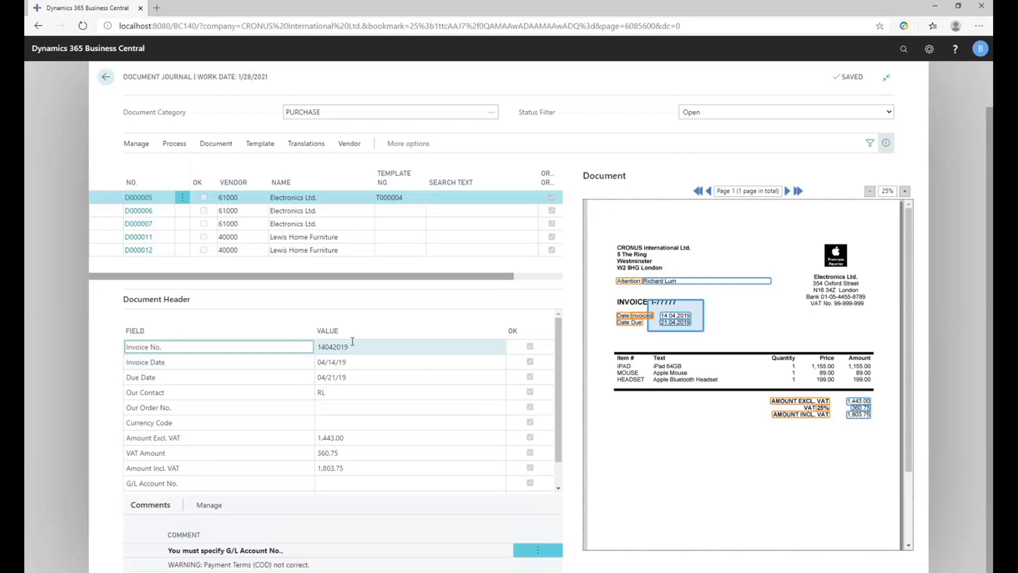
{"action": "left_click", "coordinate": [334, 347]}
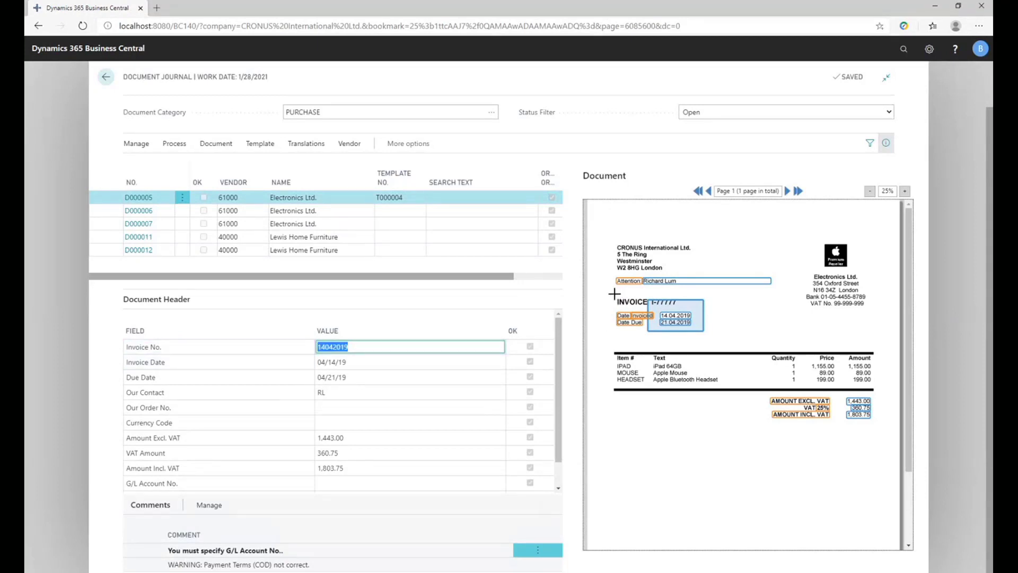
{"action": "left_click_drag", "start_coordinate": [614, 293], "coordinate": [649, 312]}
{"action": "left_click", "coordinate": [678, 307]}
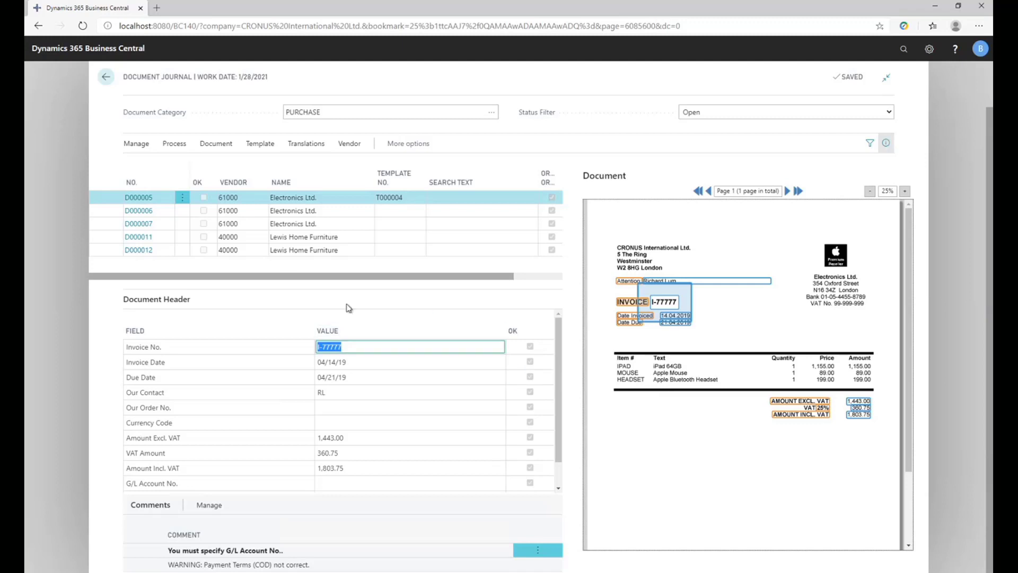
Open the document card of D000005 and link the line fields No. and Description to the Item # and Text column headings.
{"action": "left_click", "coordinate": [215, 145]}
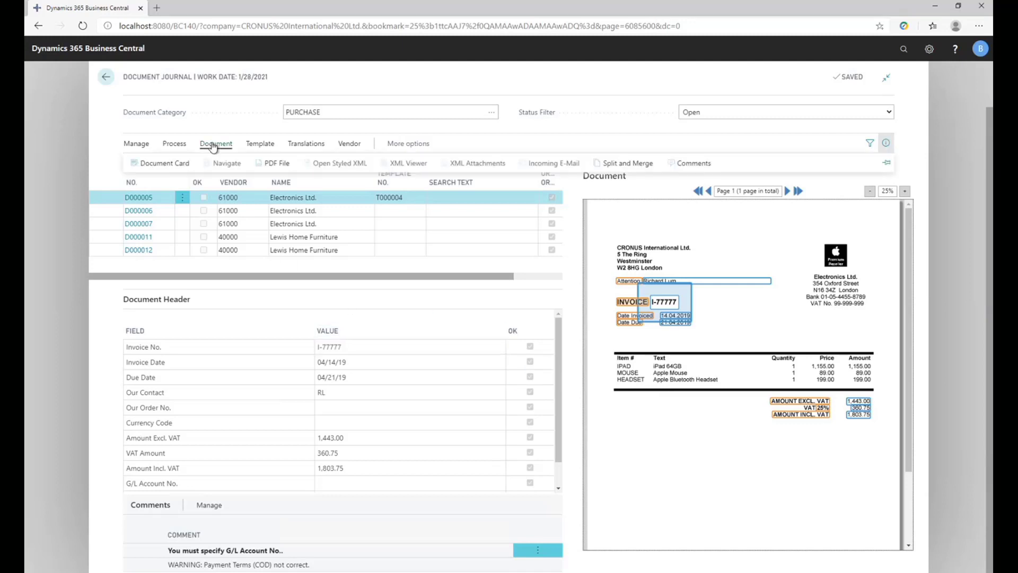
{"action": "left_click", "coordinate": [177, 166]}
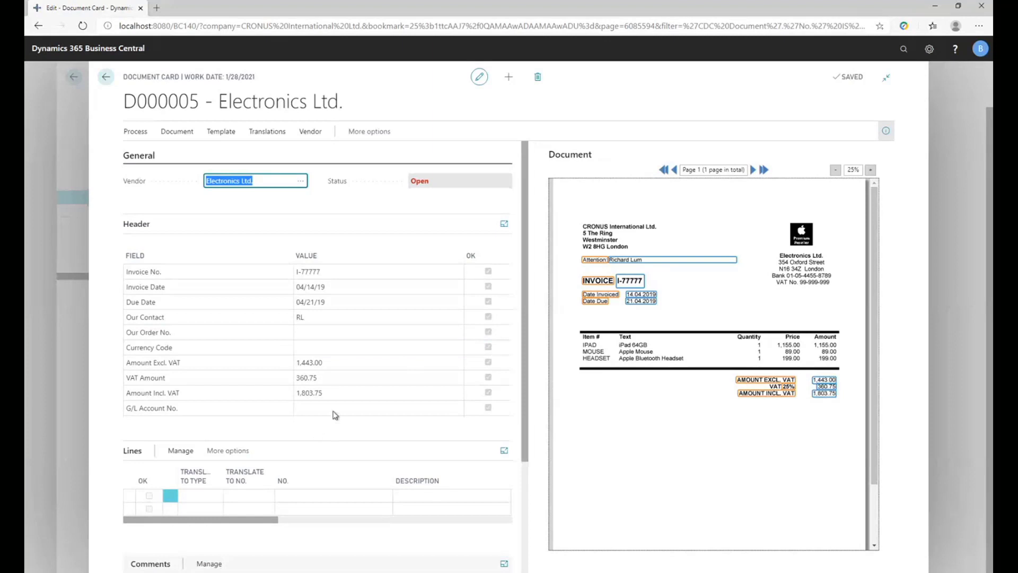
{"action": "scroll", "coordinate": [367, 402], "scroll_direction": "down", "scroll_amount": 1}
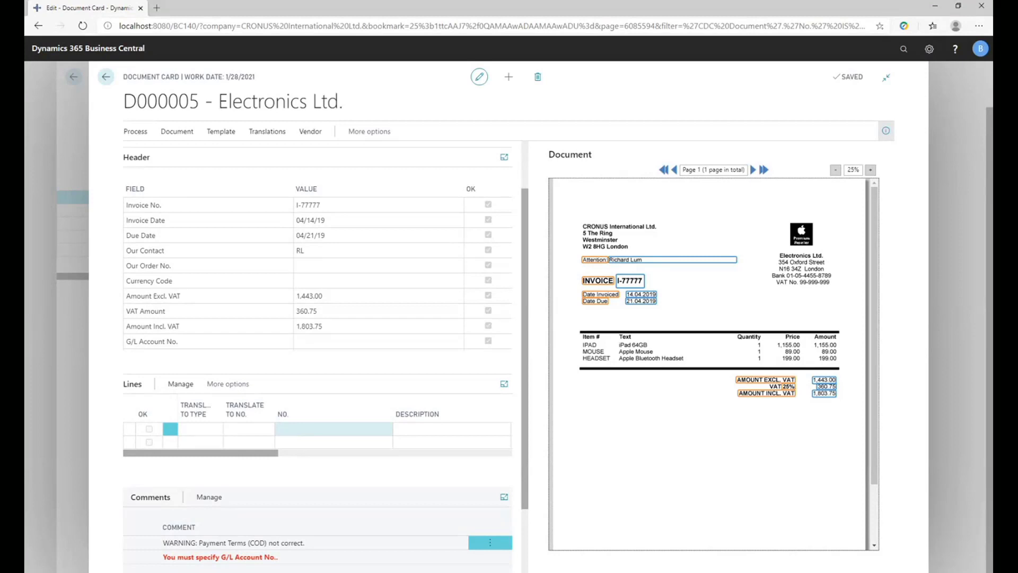
{"action": "left_click", "coordinate": [326, 428]}
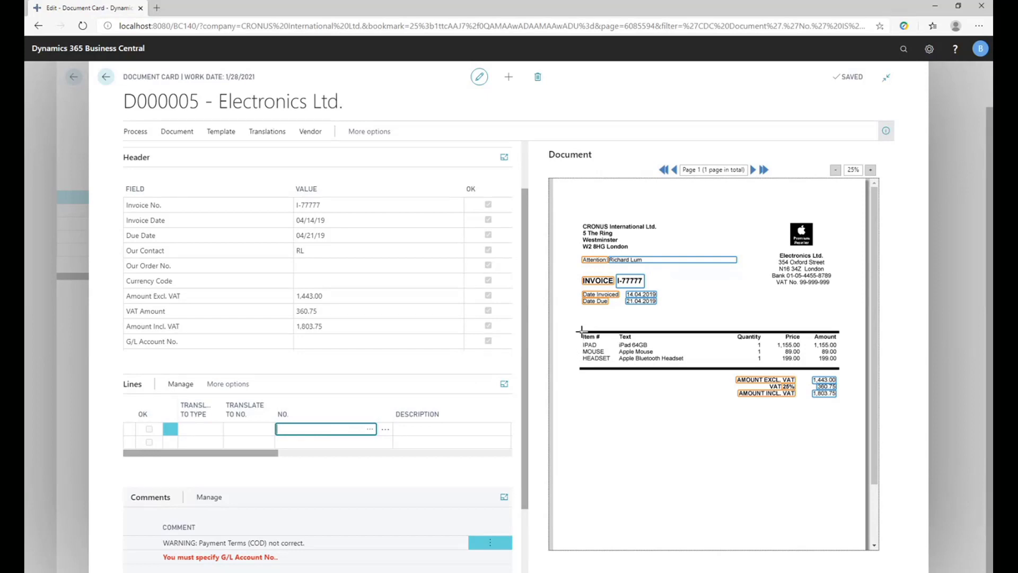
{"action": "left_click_drag", "start_coordinate": [581, 332], "coordinate": [637, 341]}
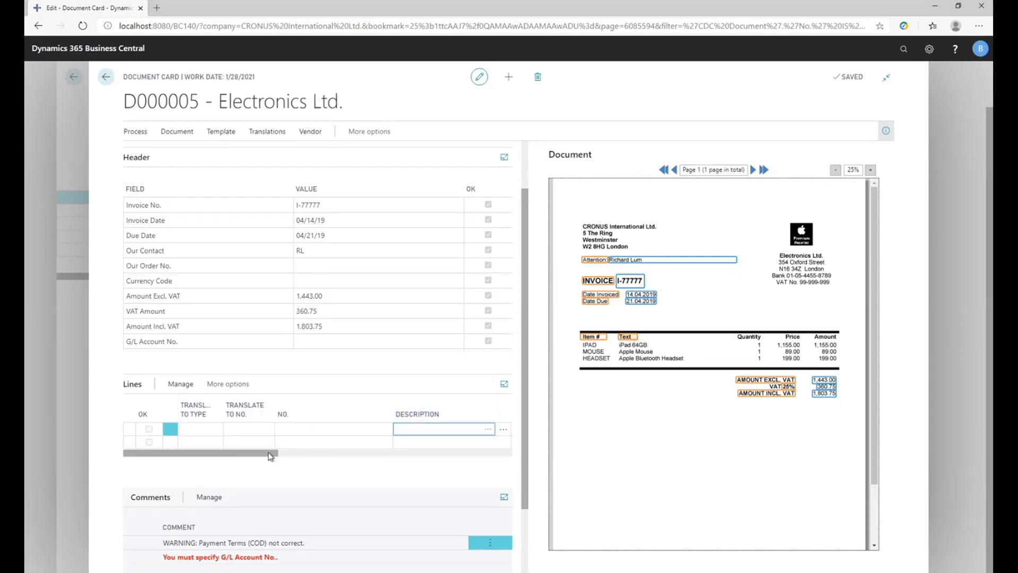
Link the line fields Quantity, Unit Cost and Line Amount to the Quantity, Price and Amount headings, and rerun field recognition.
{"action": "left_click_drag", "start_coordinate": [271, 455], "coordinate": [406, 454]}
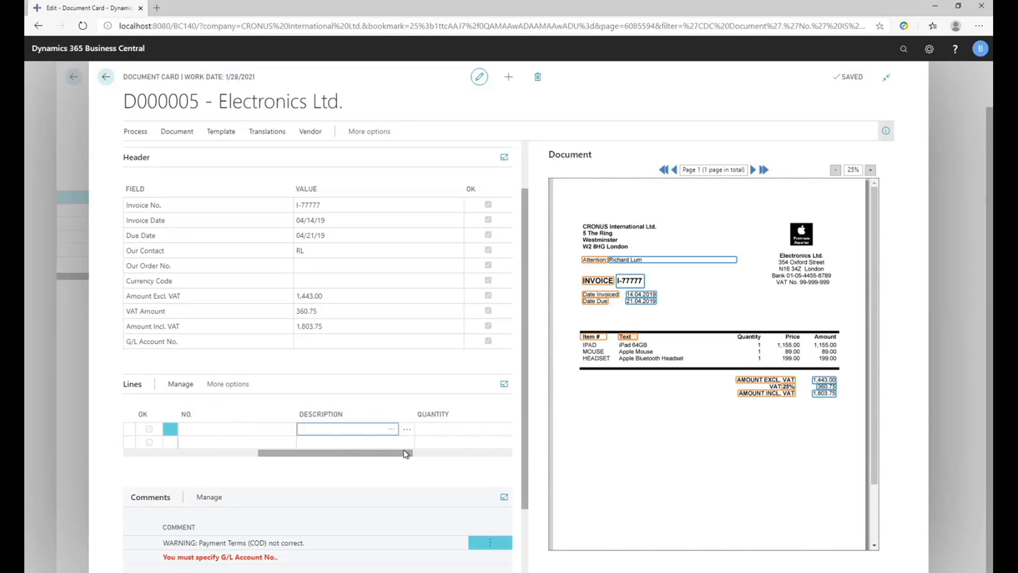
{"action": "left_click", "coordinate": [429, 428]}
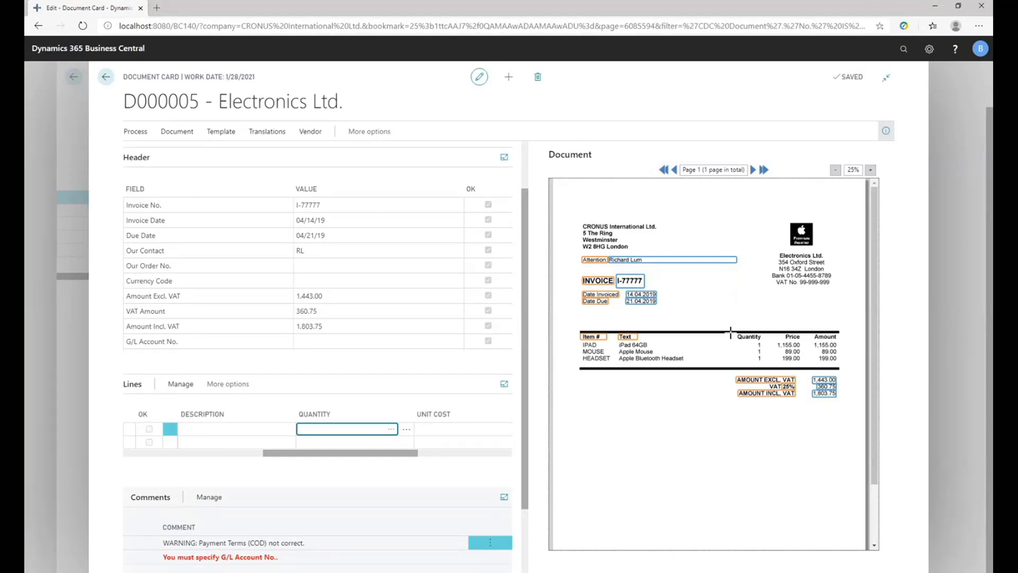
{"action": "left_click_drag", "start_coordinate": [735, 334], "coordinate": [761, 343]}
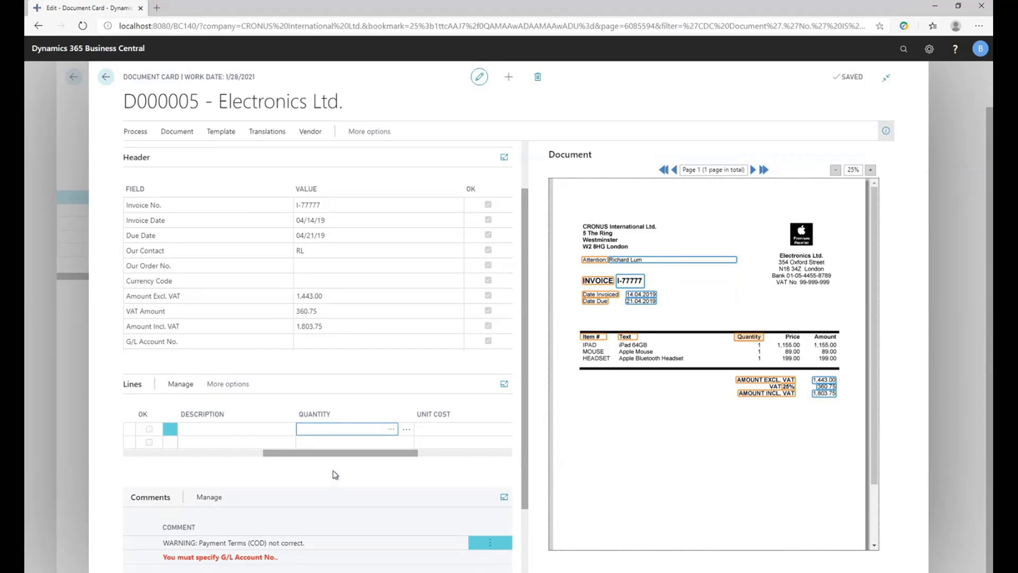
{"action": "left_click", "coordinate": [486, 427]}
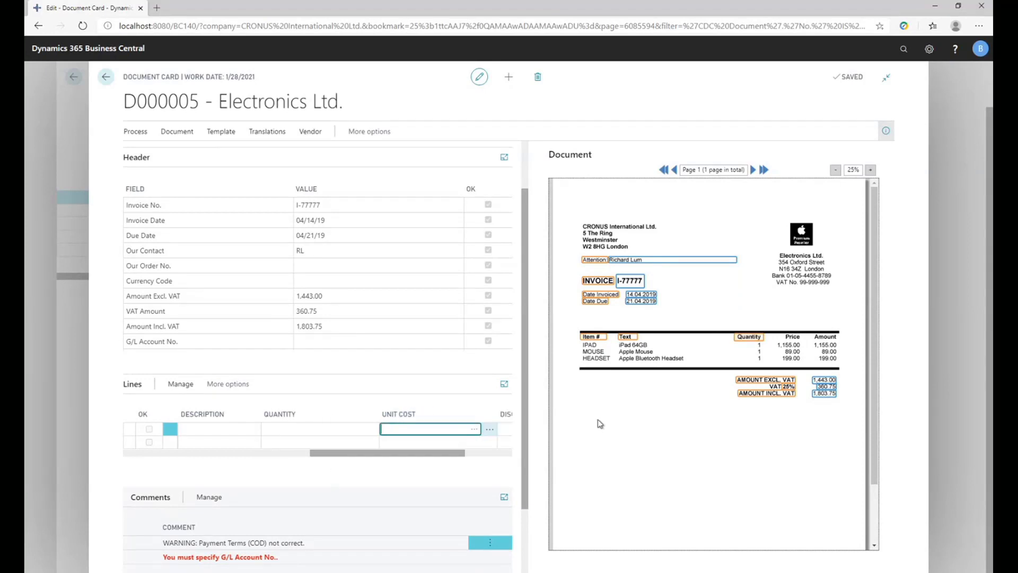
{"action": "left_click_drag", "start_coordinate": [781, 336], "coordinate": [803, 341]}
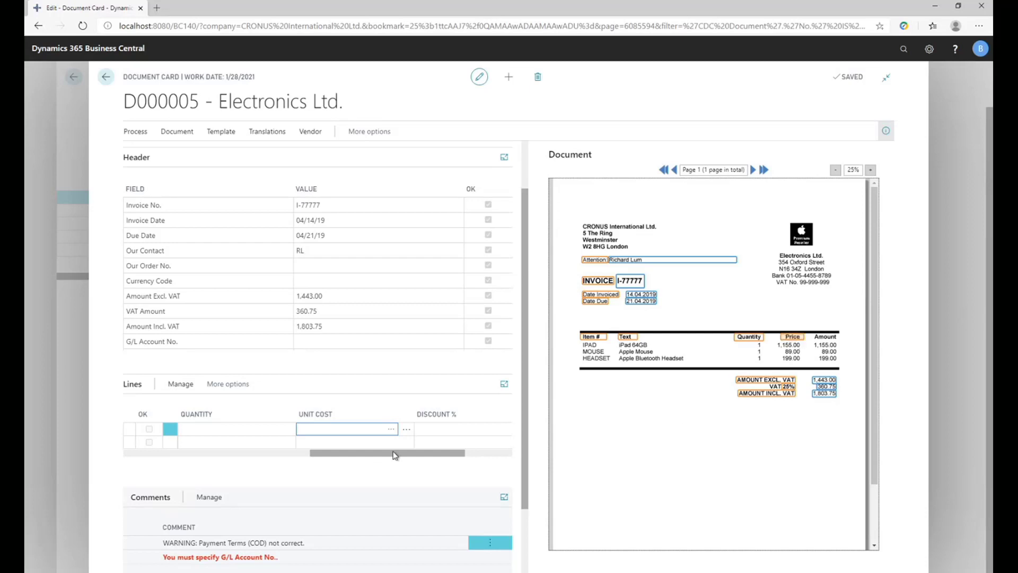
{"action": "left_click_drag", "start_coordinate": [402, 453], "coordinate": [476, 462]}
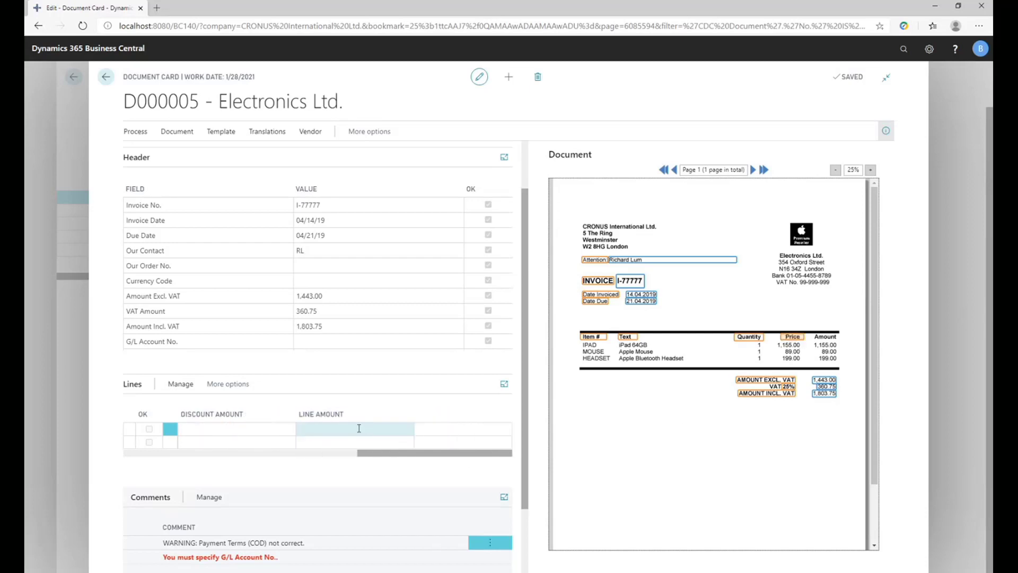
{"action": "left_click", "coordinate": [359, 428]}
{"action": "left_click_drag", "start_coordinate": [811, 333], "coordinate": [838, 341]}
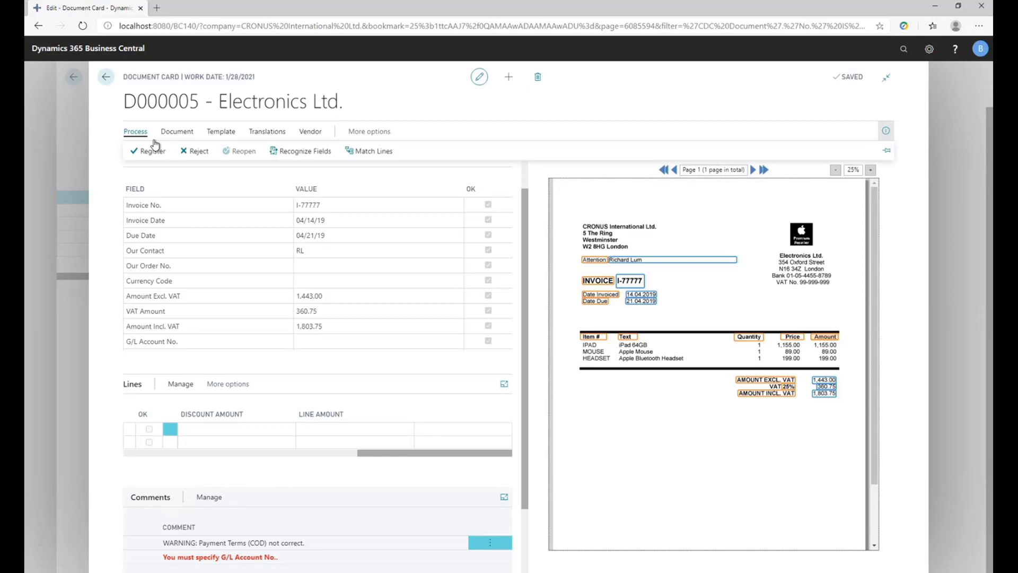
{"action": "left_click", "coordinate": [292, 153]}
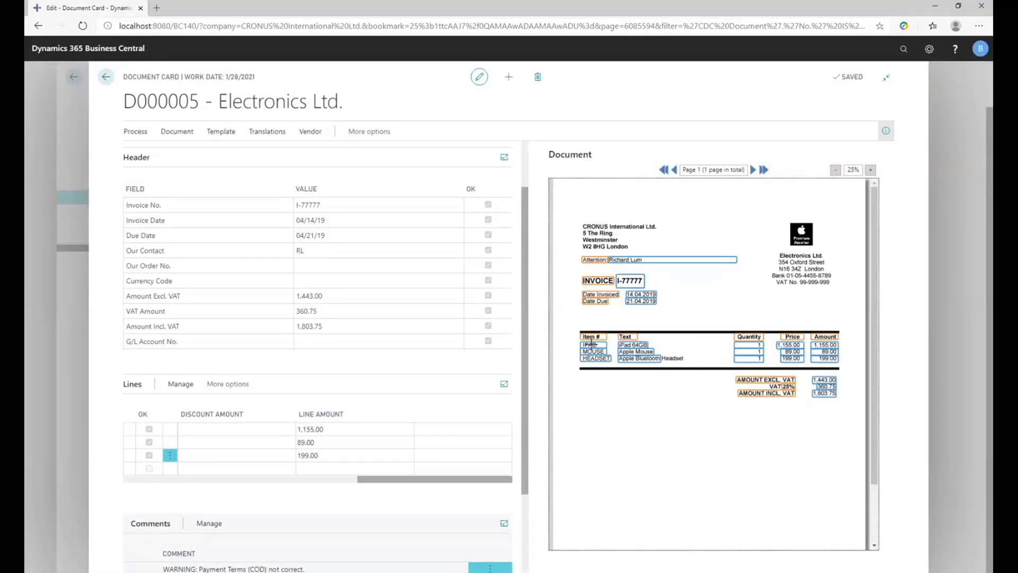
Translate the IPAD document line to type Item, number 1000.
{"action": "left_click_drag", "start_coordinate": [391, 483], "coordinate": [145, 491]}
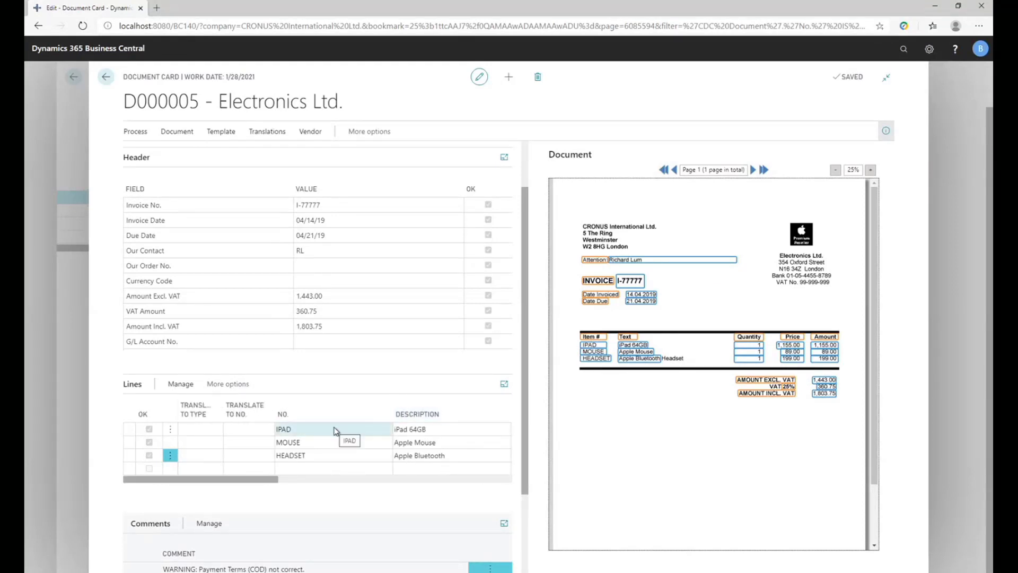
{"action": "left_click", "coordinate": [202, 430]}
{"action": "left_click", "coordinate": [204, 431]}
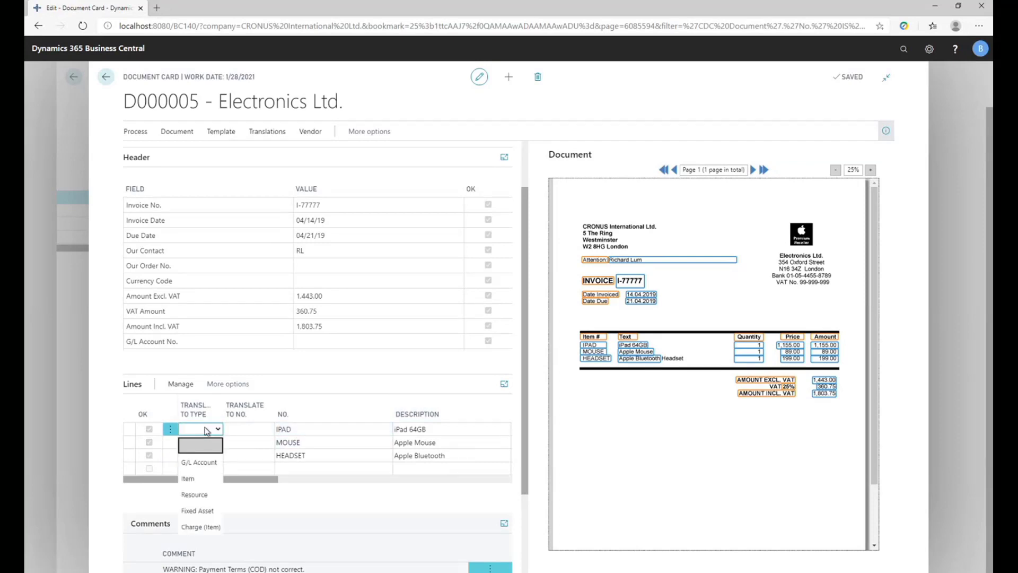
{"action": "left_click", "coordinate": [203, 478]}
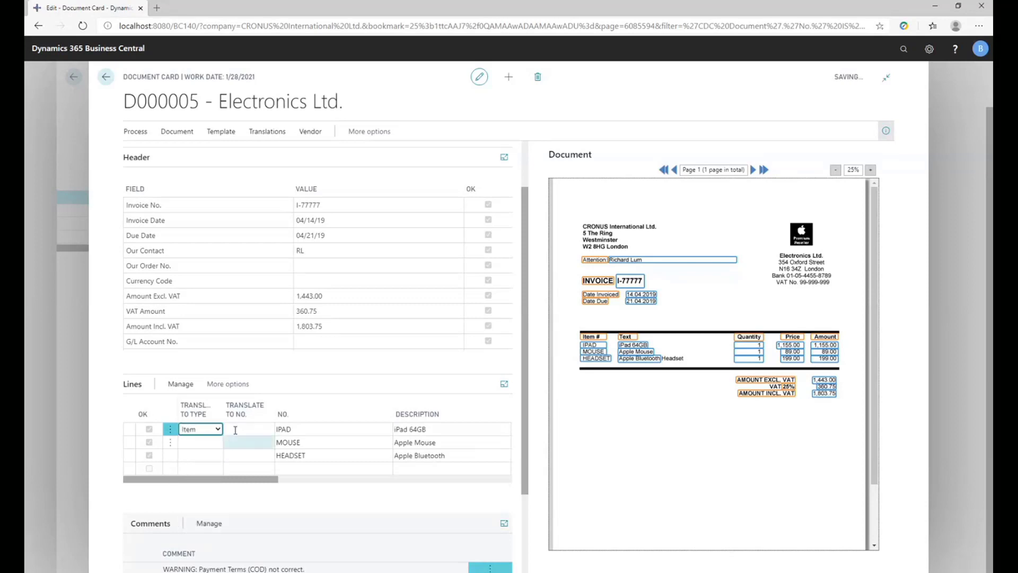
{"action": "left_click", "coordinate": [237, 429]}
{"action": "type", "text": "100"}
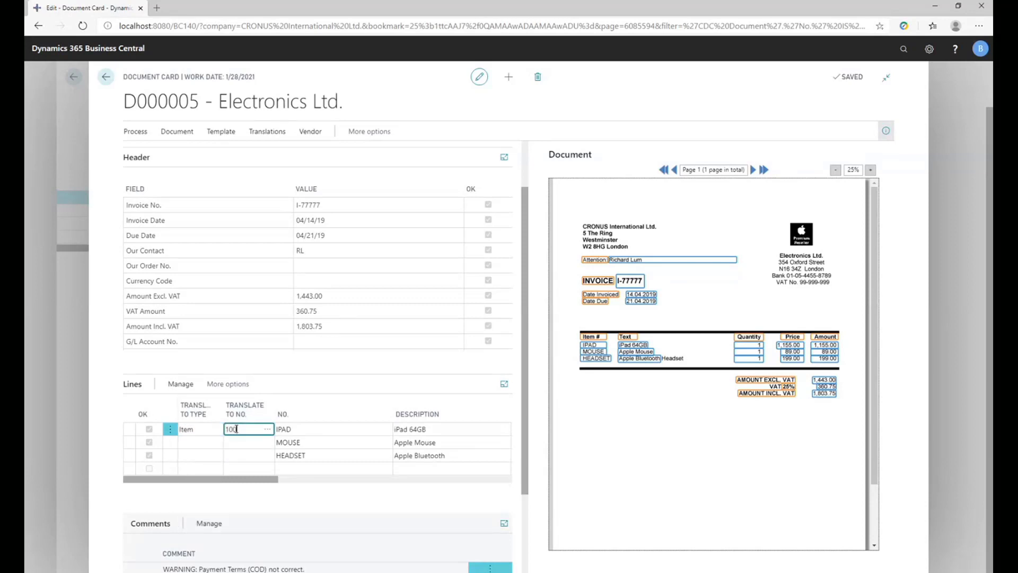
{"action": "type", "text": "0"}
{"action": "key", "text": "Tab"}
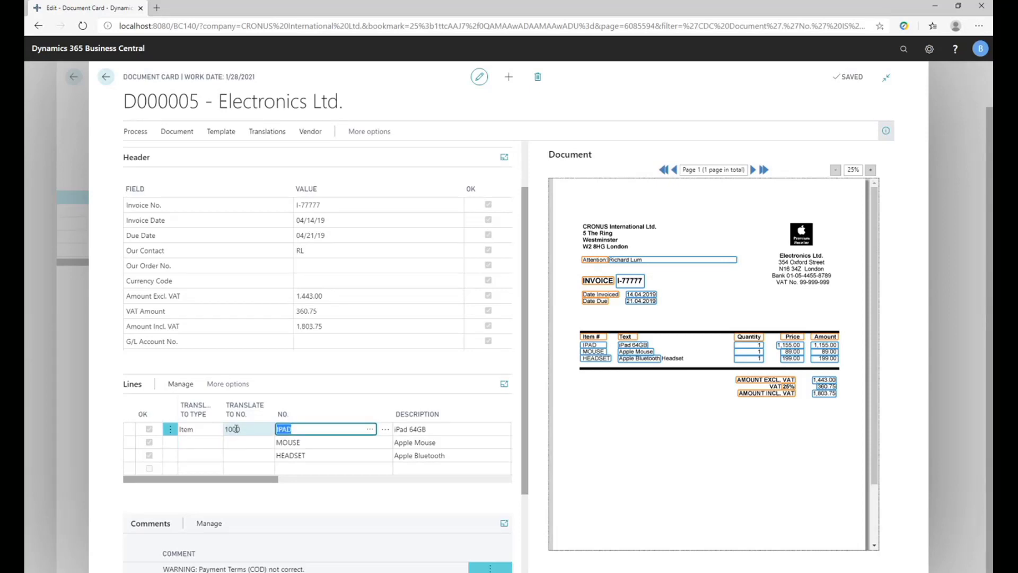
Translate the MOUSE document line to type G/L Account, number 8330.
{"action": "key", "text": "Left"}
{"action": "key", "text": "Down"}
{"action": "key", "text": "Left"}
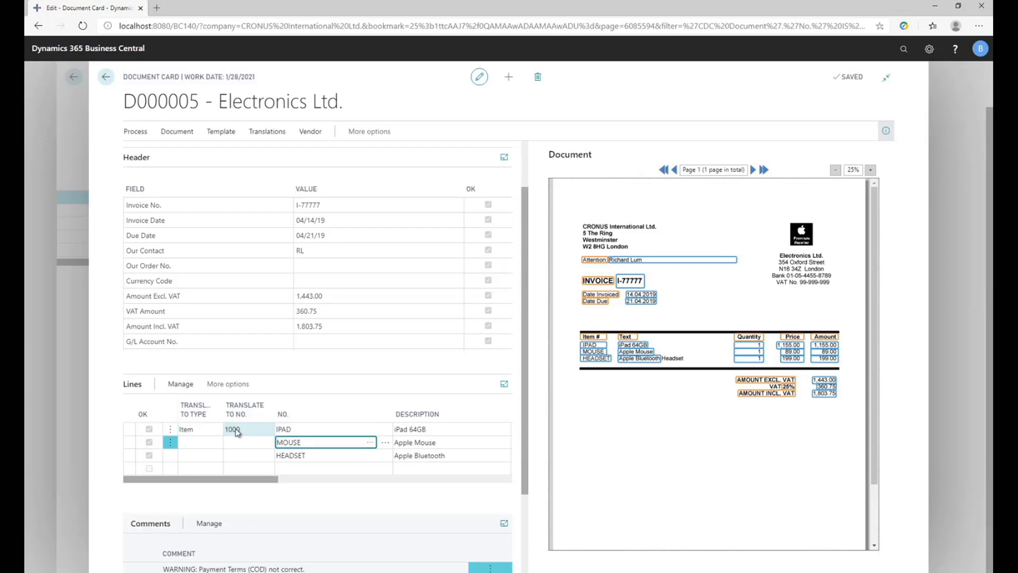
{"action": "left_click", "coordinate": [204, 442]}
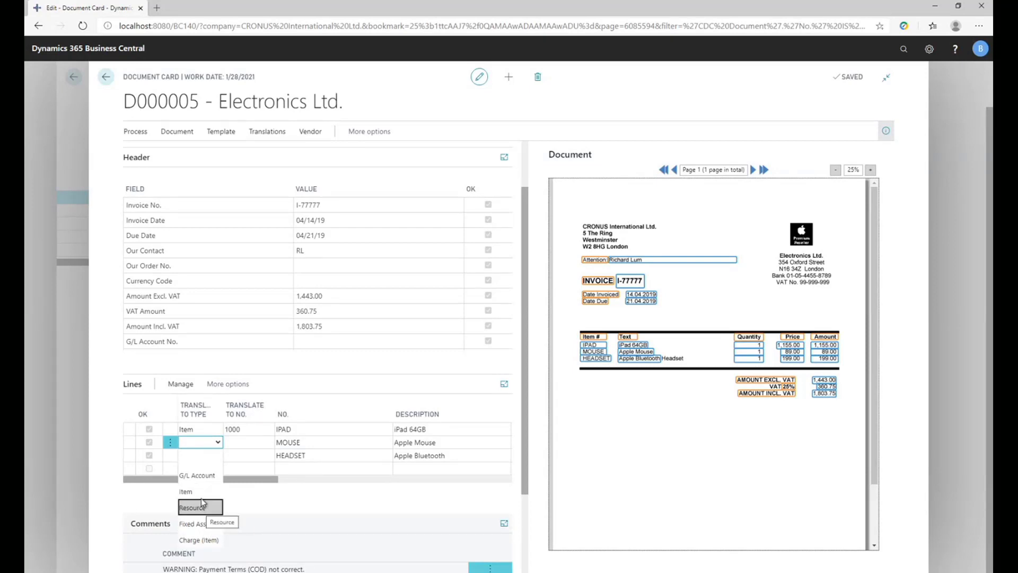
{"action": "left_click", "coordinate": [201, 475]}
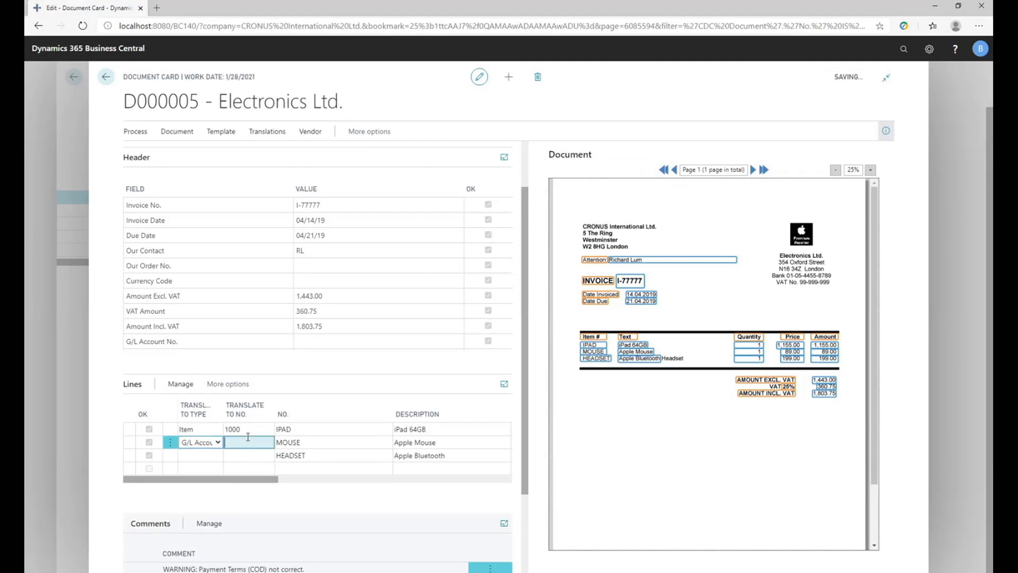
{"action": "left_click", "coordinate": [247, 441]}
{"action": "type", "text": "8333"}
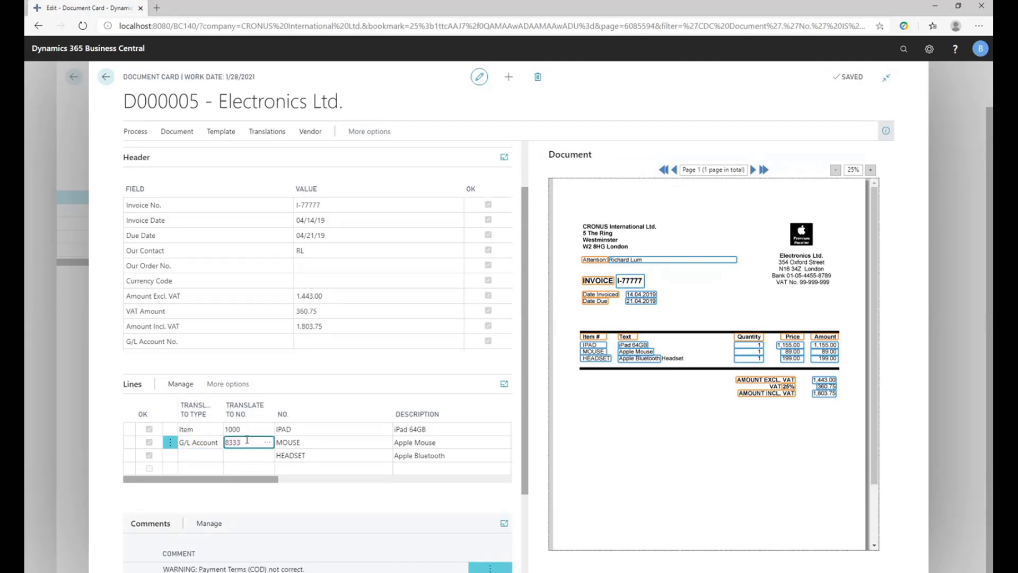
{"action": "key", "text": "BackSpace"}
{"action": "type", "text": "0"}
{"action": "key", "text": "Down"}
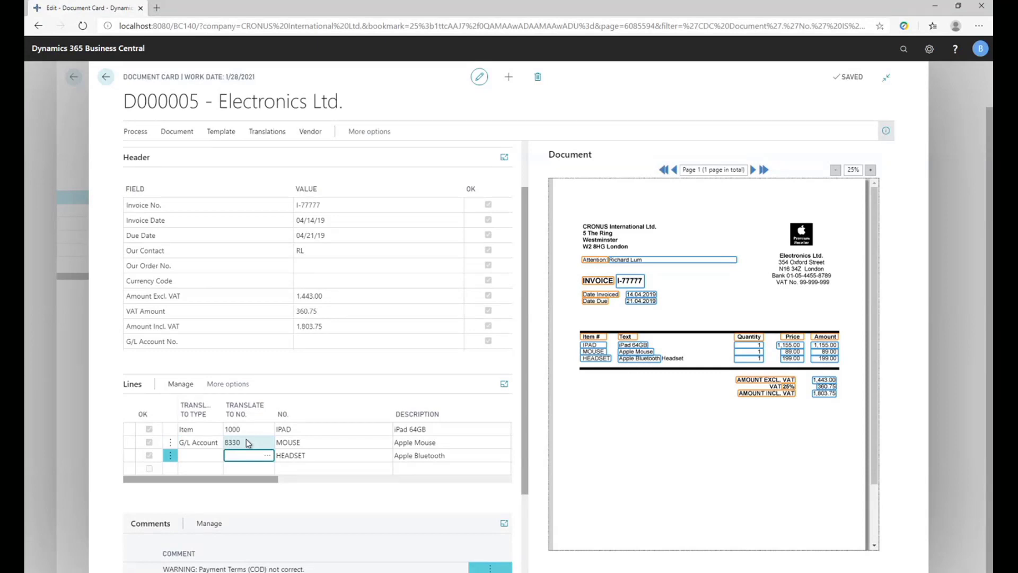
Translate the HEADSET document line to type Item, number 70000.
{"action": "key", "text": "shift+Tab"}
{"action": "key", "text": "i"}
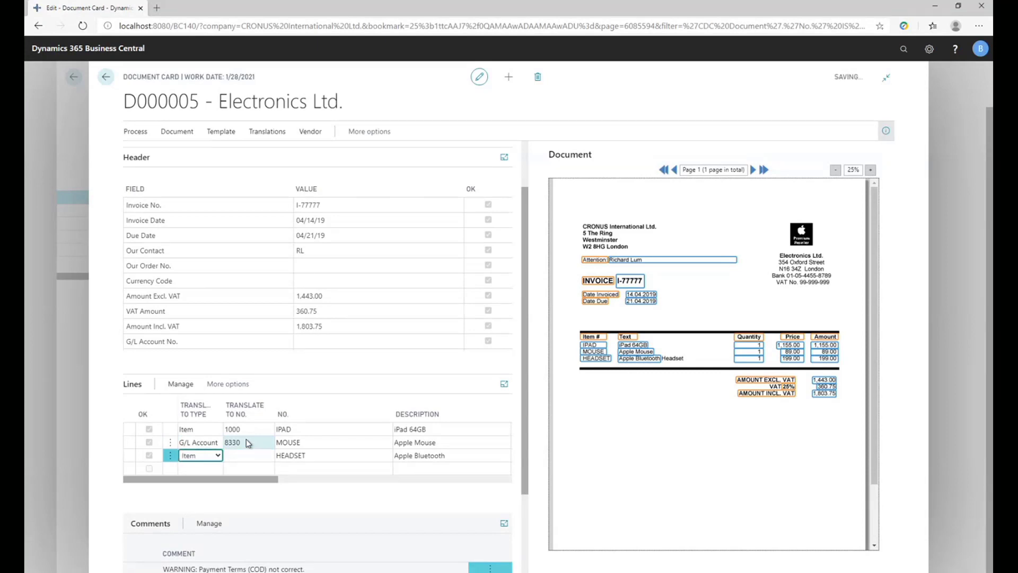
{"action": "key", "text": "Tab"}
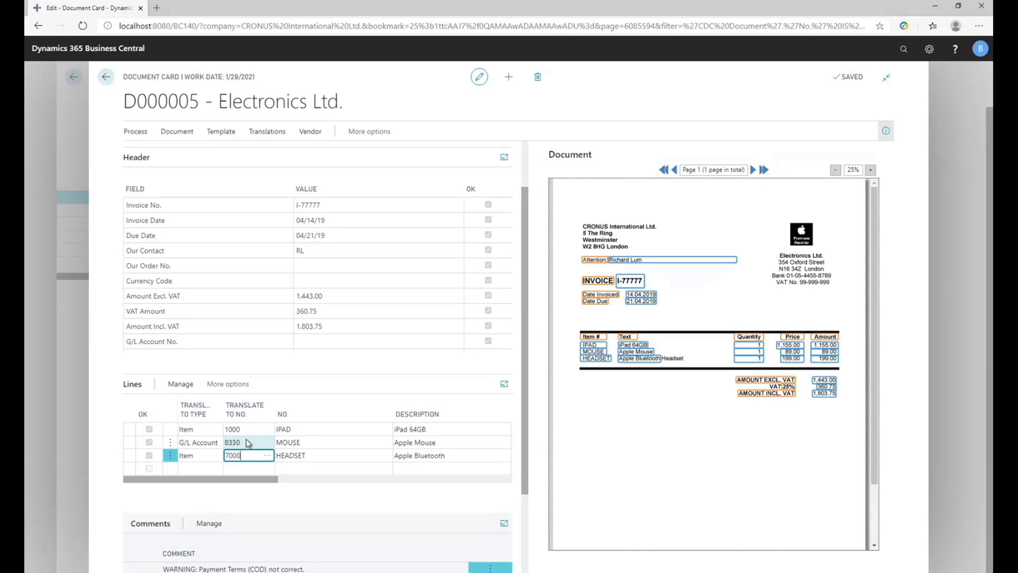
{"action": "key", "text": "Tab"}
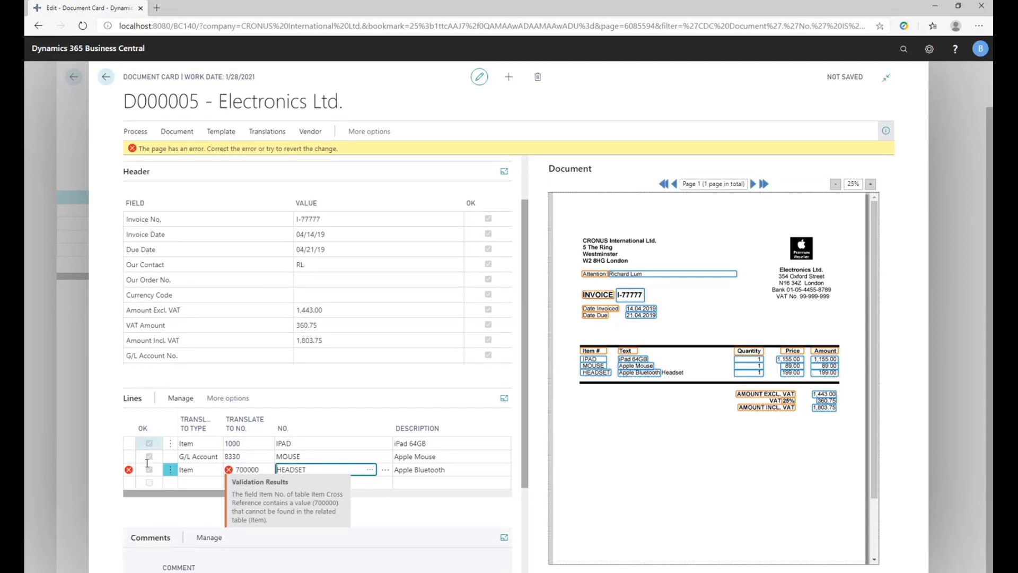
{"action": "left_click", "coordinate": [260, 468]}
{"action": "key", "text": "BackSpace"}
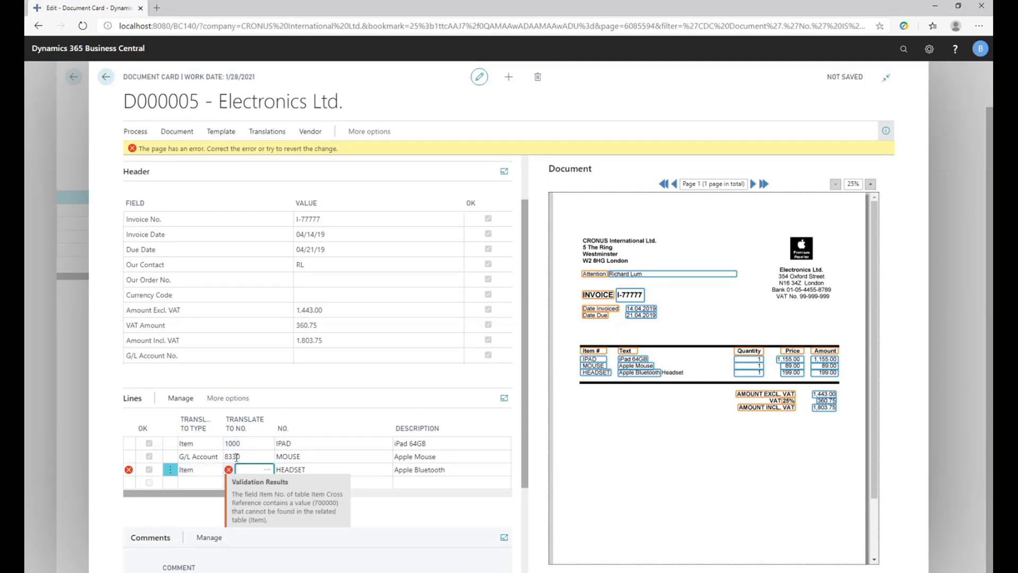
{"action": "type", "text": "7000"}
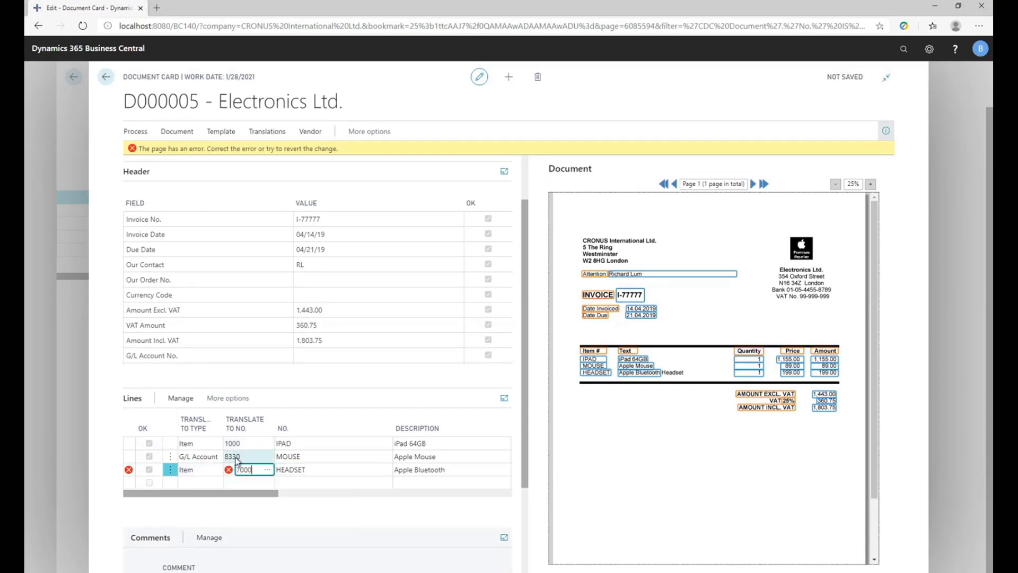
{"action": "type", "text": "0"}
{"action": "key", "text": "Tab"}
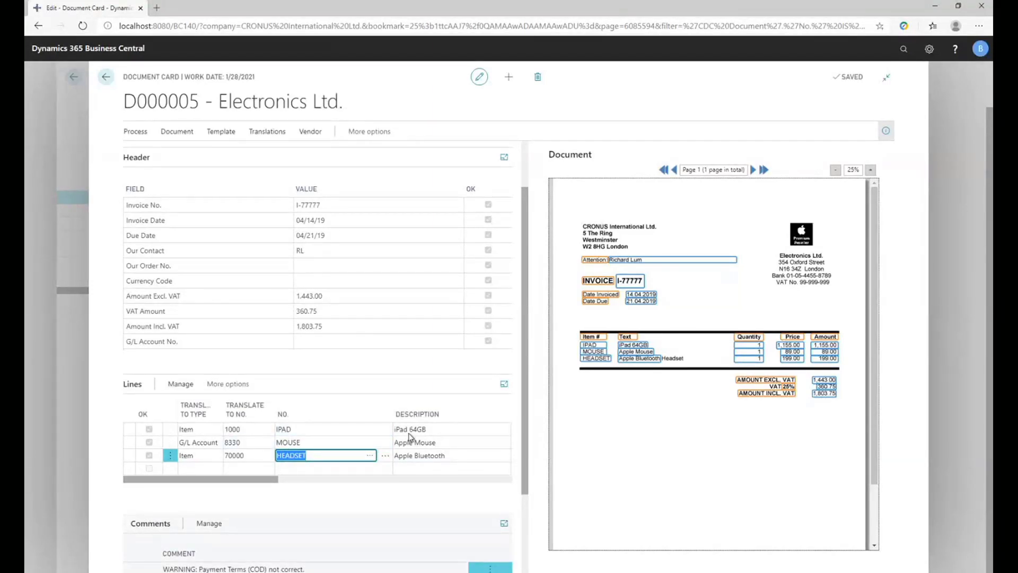
Recapture the HEADSET line's description from the scanned invoice so that it reads Apple Bluetooth Headset.
{"action": "left_click", "coordinate": [312, 428]}
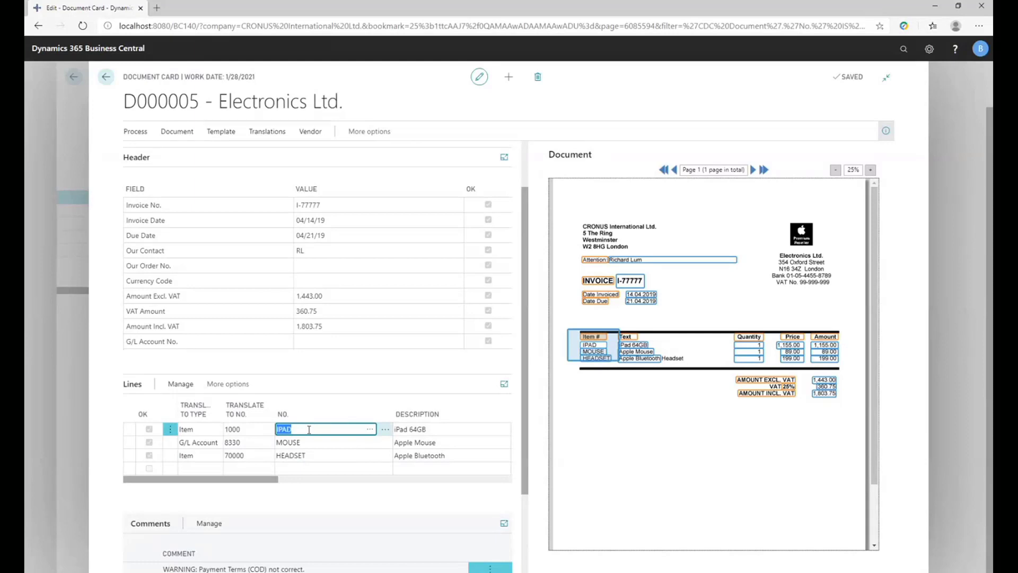
{"action": "left_click", "coordinate": [240, 429]}
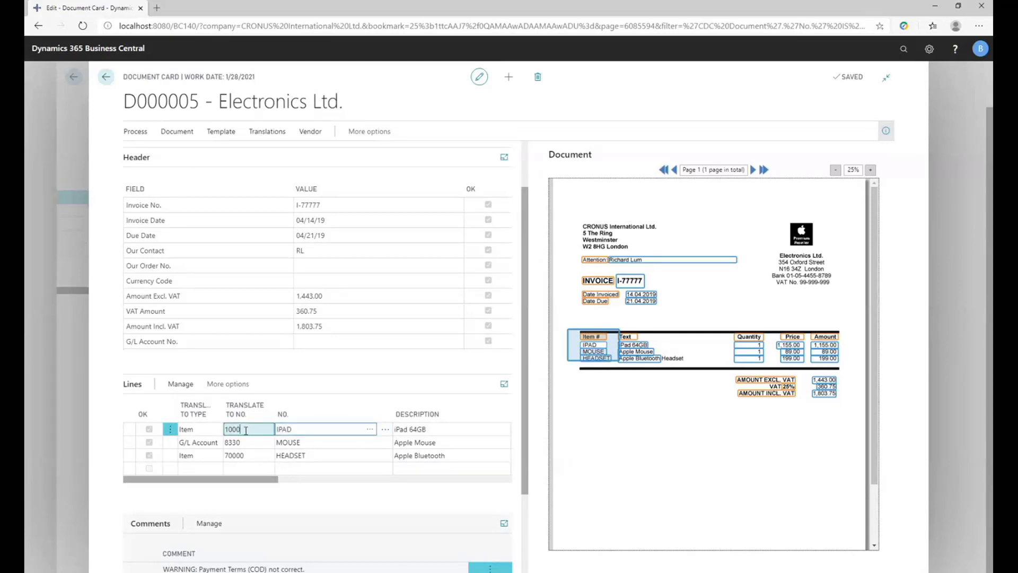
{"action": "left_click", "coordinate": [318, 442]}
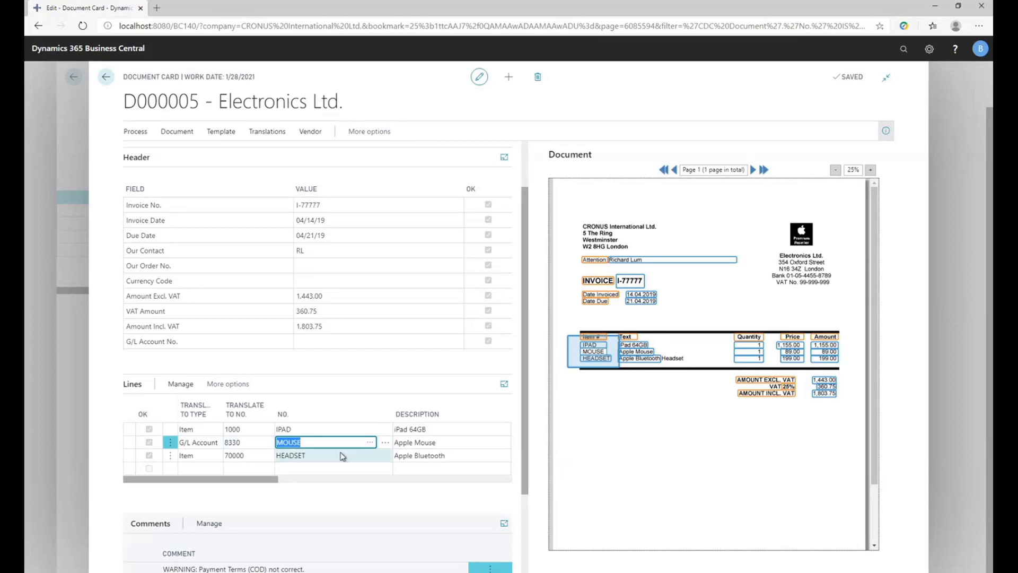
{"action": "left_click", "coordinate": [322, 455]}
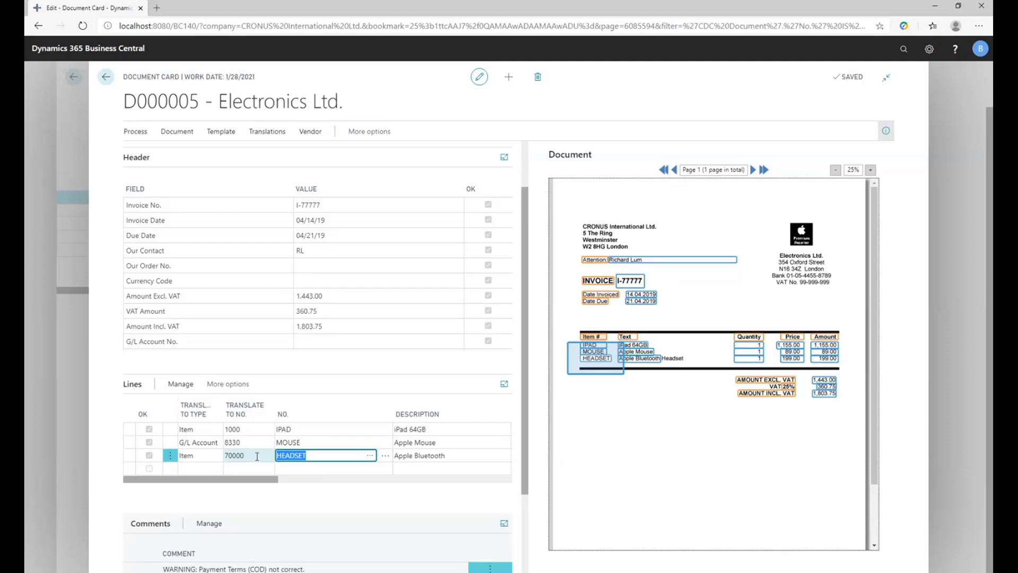
{"action": "left_click", "coordinate": [455, 454]}
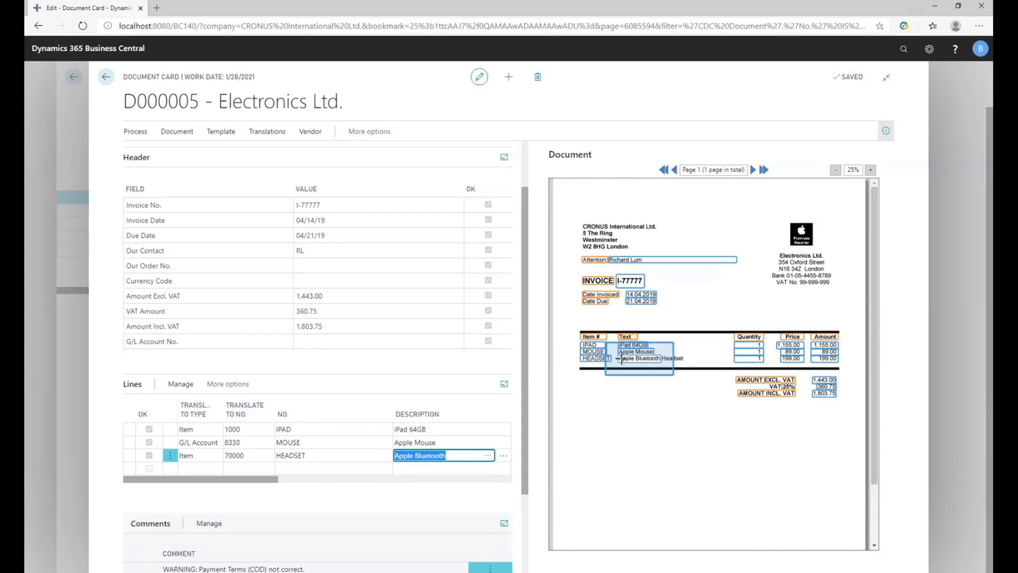
{"action": "left_click_drag", "start_coordinate": [620, 358], "coordinate": [690, 364]}
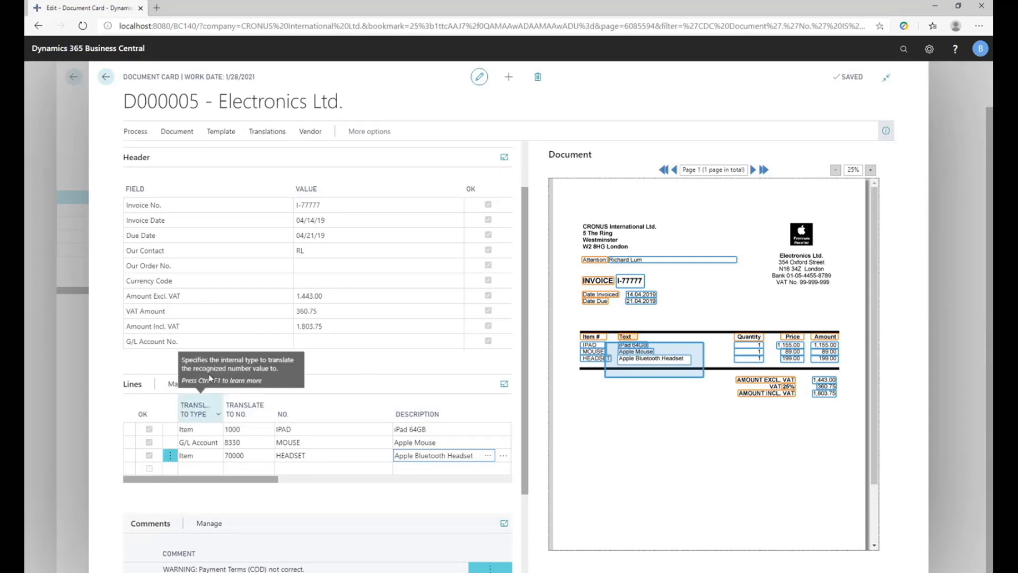
Finish sending the Electronics Ltd. purchase invoice for approval and return to the Role Center.
{"action": "left_click", "coordinate": [106, 77]}
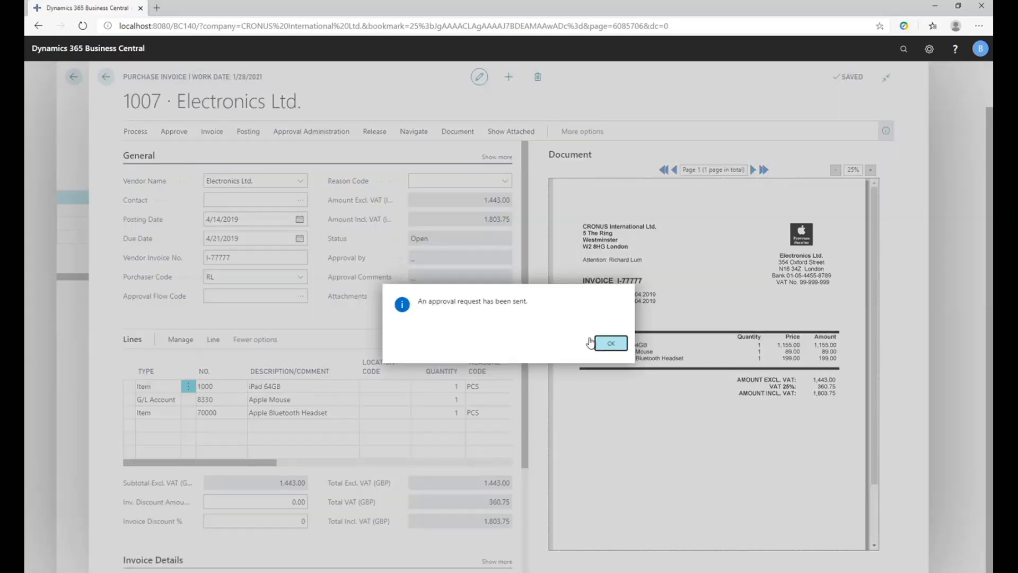
{"action": "left_click", "coordinate": [609, 343]}
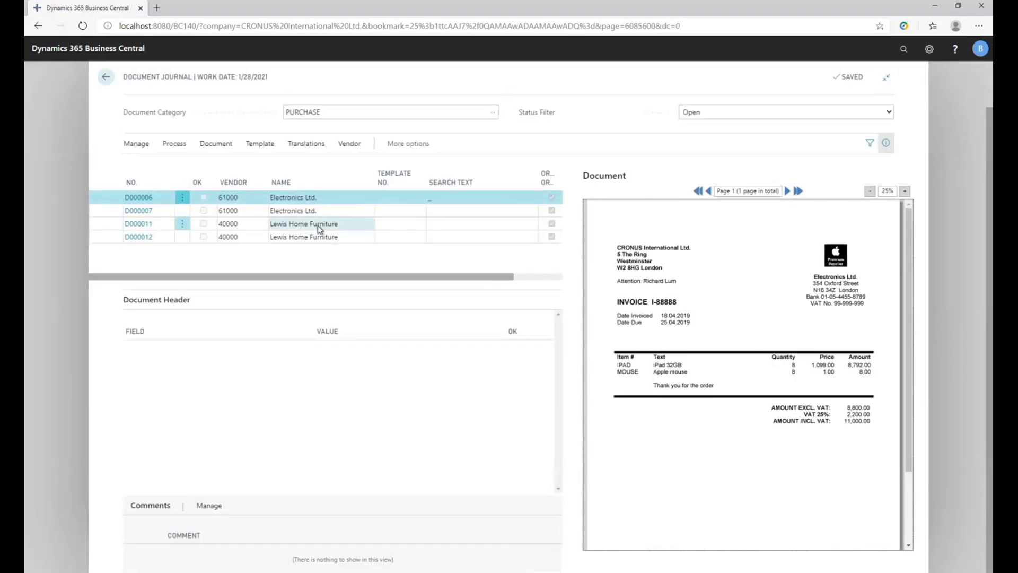
{"action": "key", "text": "Escape"}
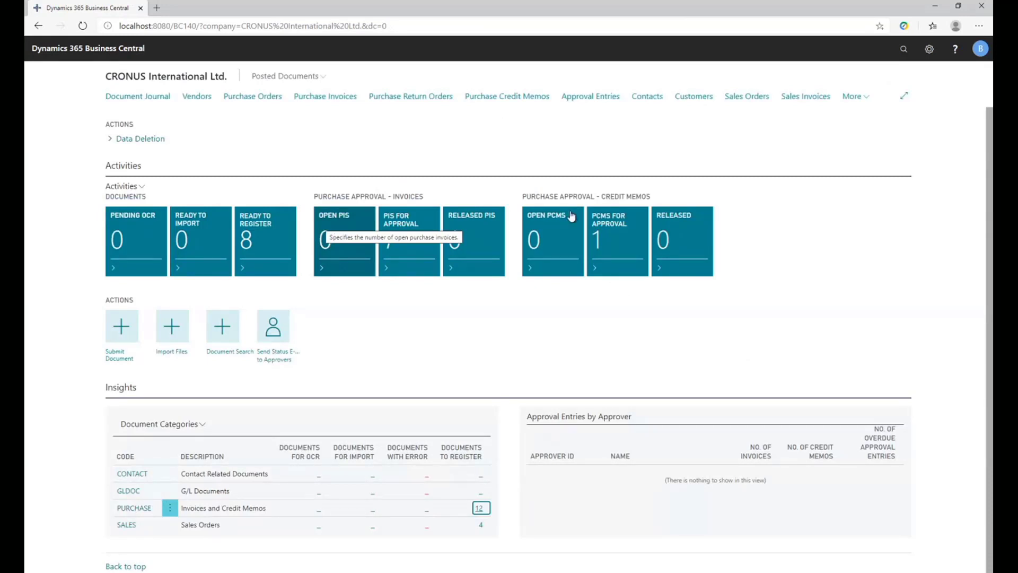
Review the purchase invoices pending approval with their vendor and approval details, and return to the Role Center.
{"action": "left_click", "coordinate": [337, 99]}
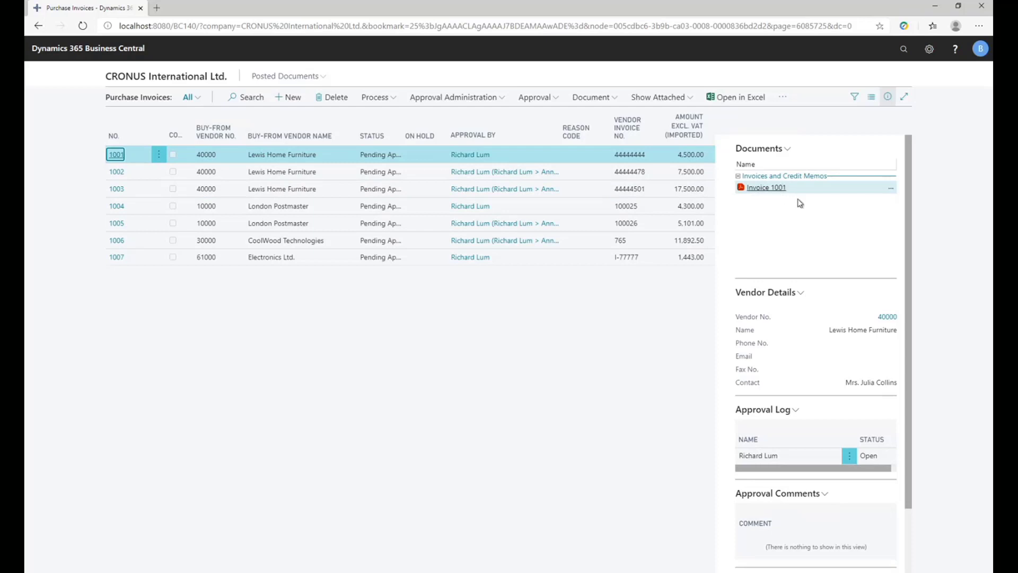
{"action": "scroll", "coordinate": [763, 249], "scroll_direction": "down", "scroll_amount": 3}
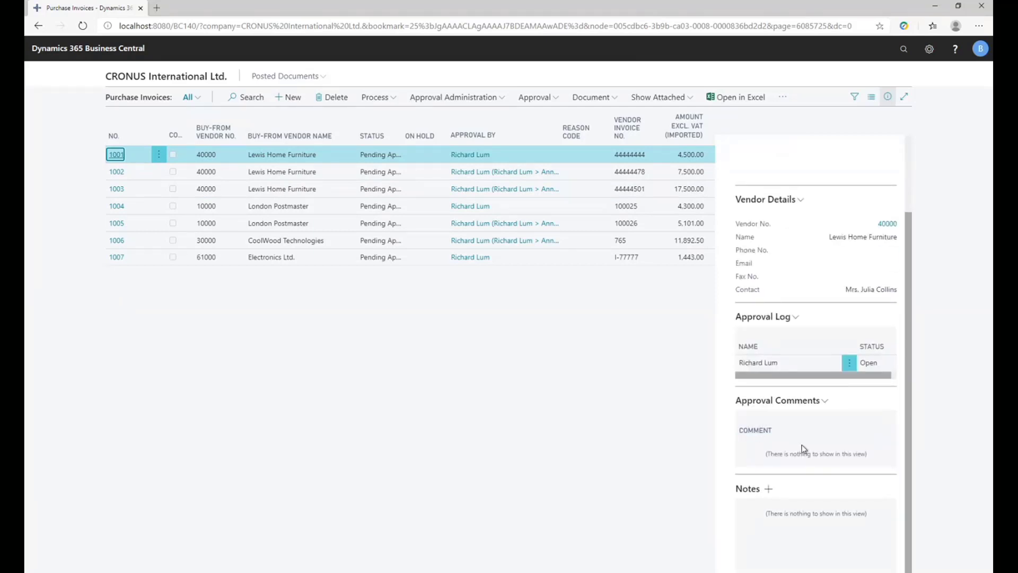
{"action": "scroll", "coordinate": [758, 414], "scroll_direction": "up", "scroll_amount": 2}
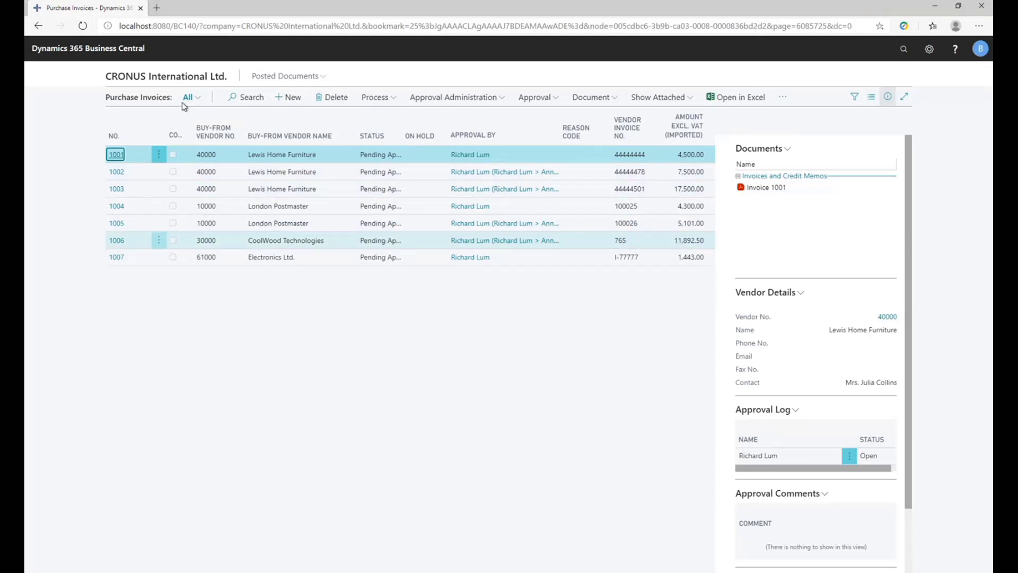
{"action": "left_click", "coordinate": [161, 78]}
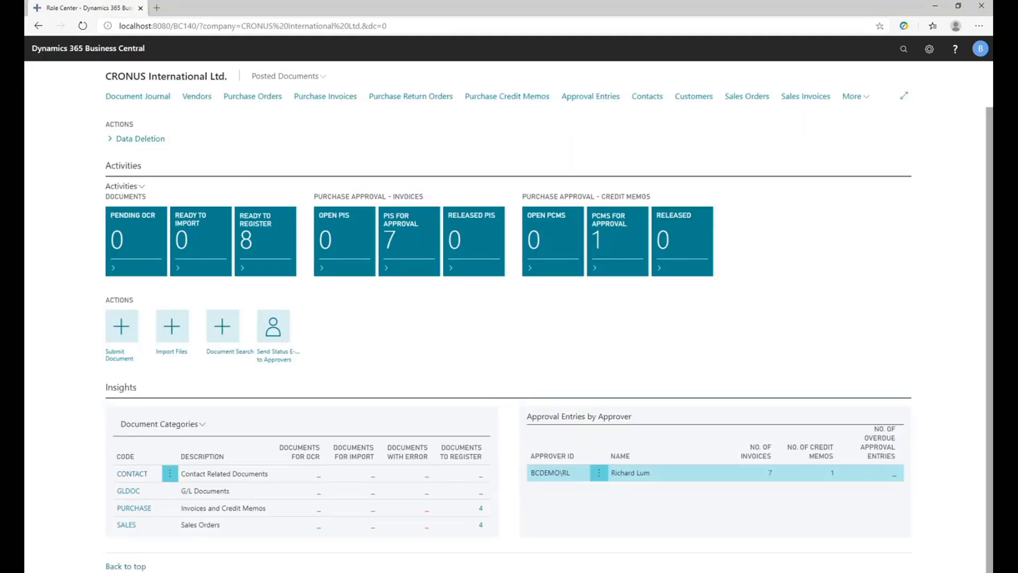
Switch to the Continia Web Approval Portal and preview the original document of Invoice 1006 among the open approvals.
{"action": "mouse_move", "coordinate": [160, 572]}
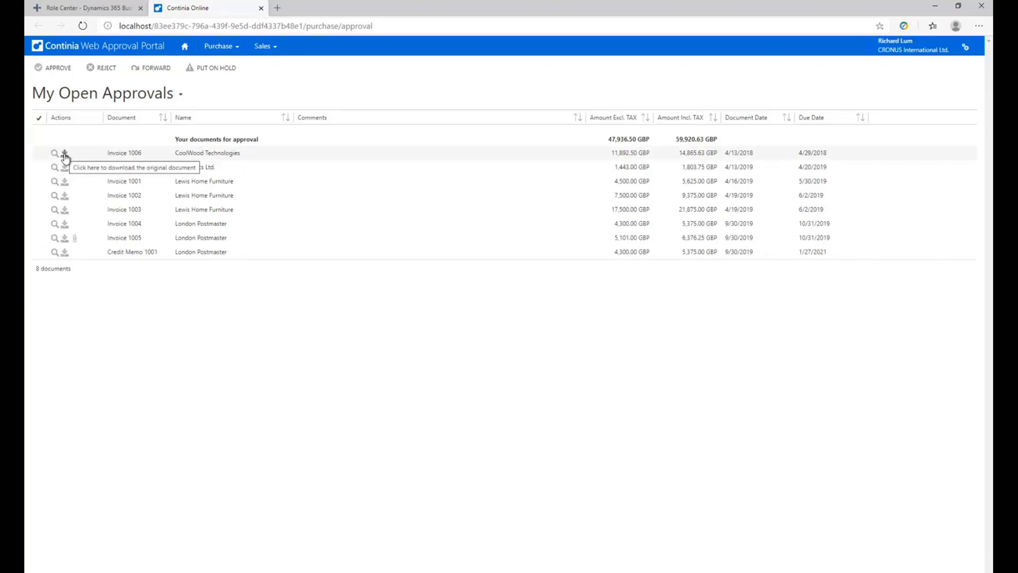
{"action": "left_click", "coordinate": [208, 156]}
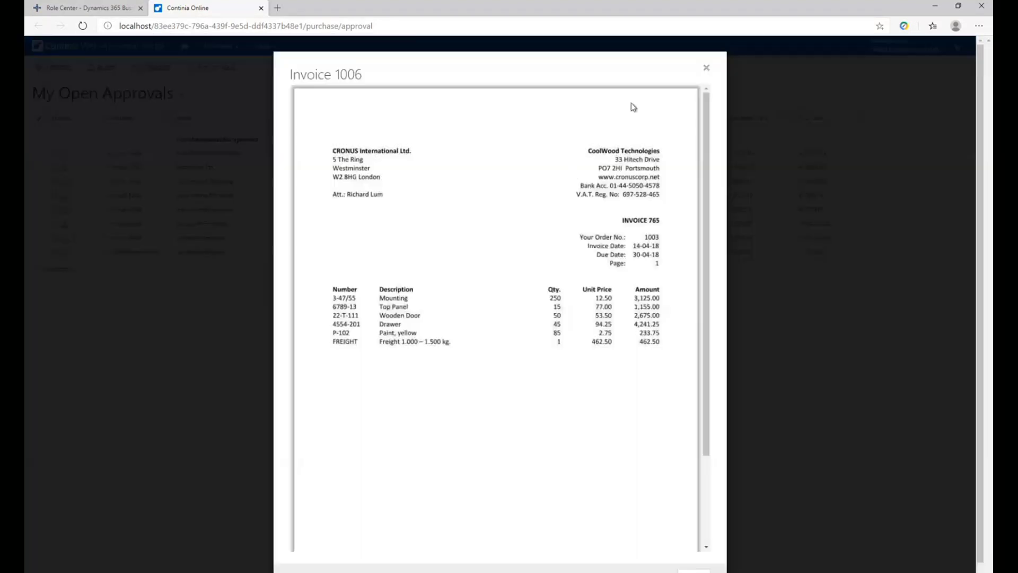
{"action": "left_click", "coordinate": [706, 70]}
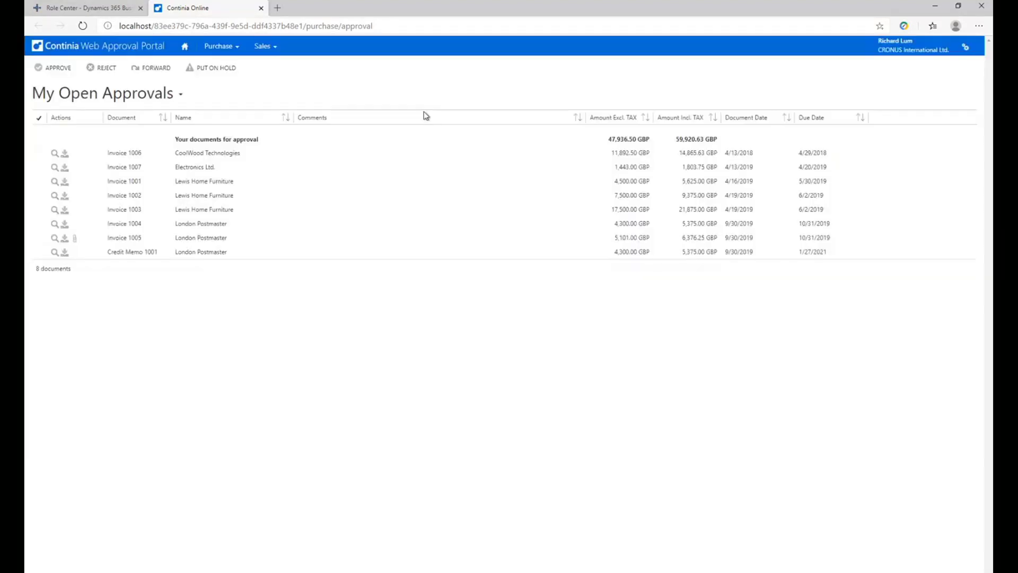
Open the CoolWood Technologies invoice 1006 and examine its invoice lines and the Project choices for the Mounting line.
{"action": "left_click", "coordinate": [220, 154]}
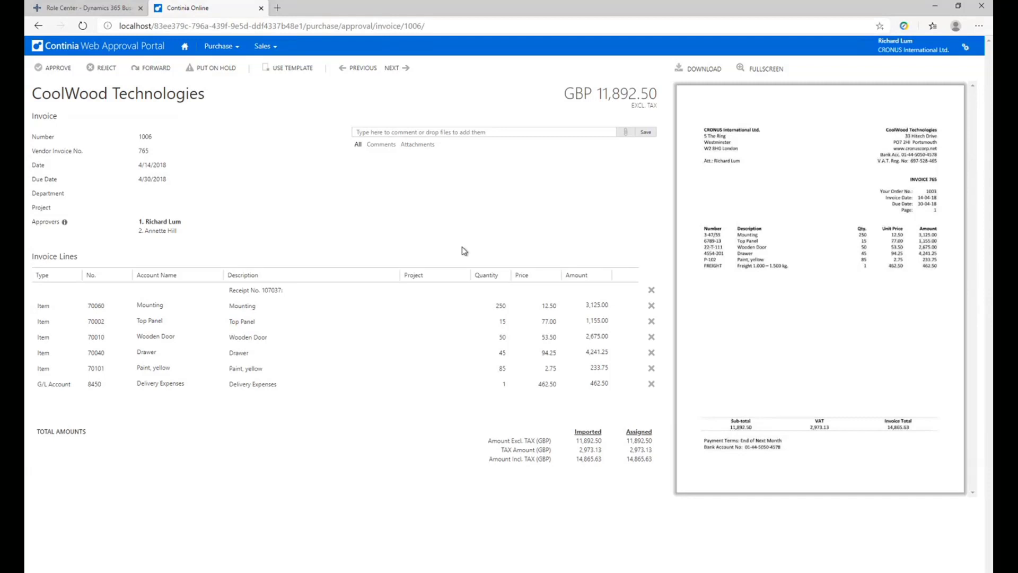
{"action": "mouse_move", "coordinate": [507, 283]}
{"action": "mouse_move", "coordinate": [278, 309]}
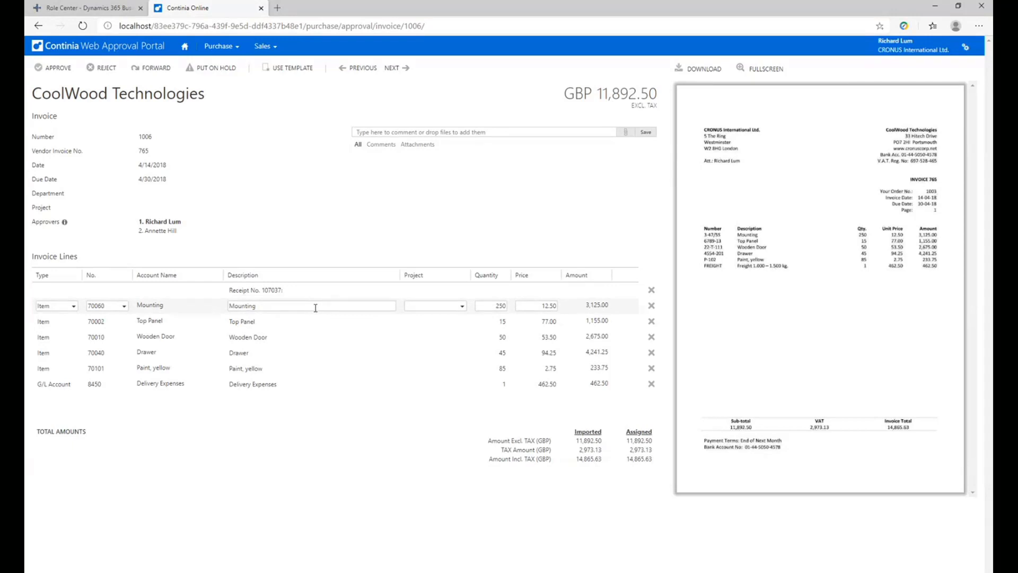
{"action": "mouse_move", "coordinate": [384, 318]}
{"action": "mouse_move", "coordinate": [414, 308]}
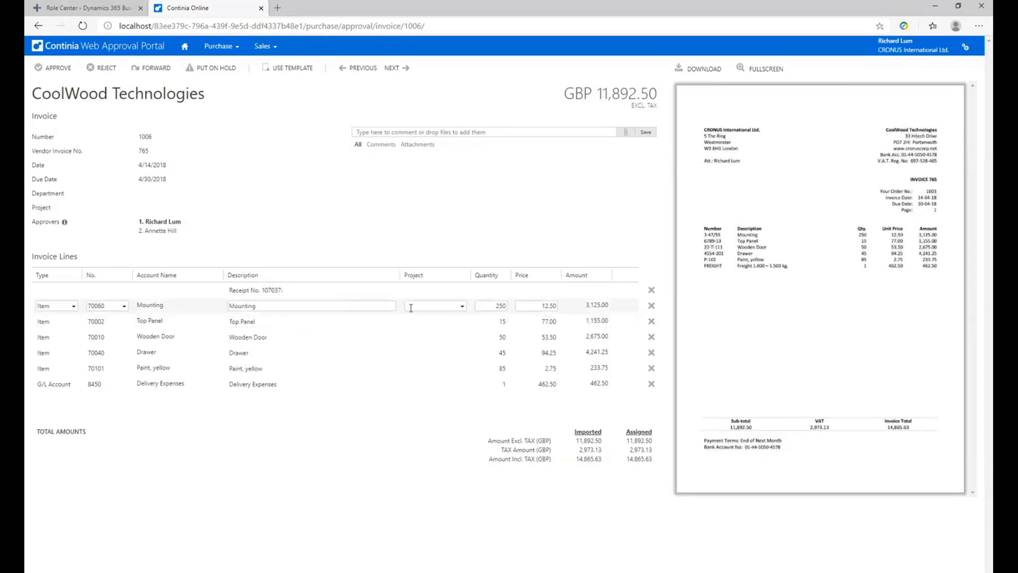
{"action": "left_click", "coordinate": [463, 307]}
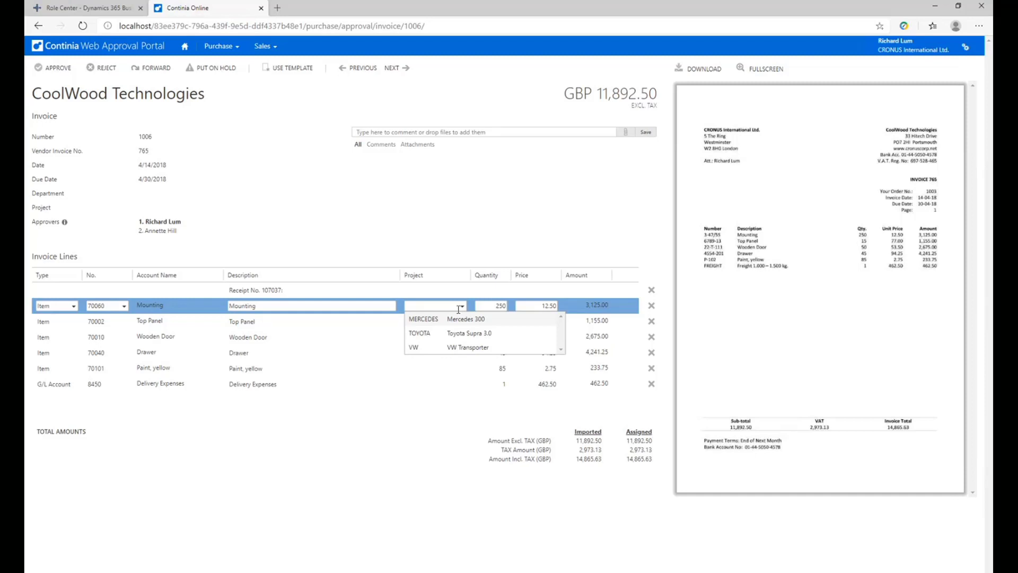
{"action": "left_click", "coordinate": [425, 261]}
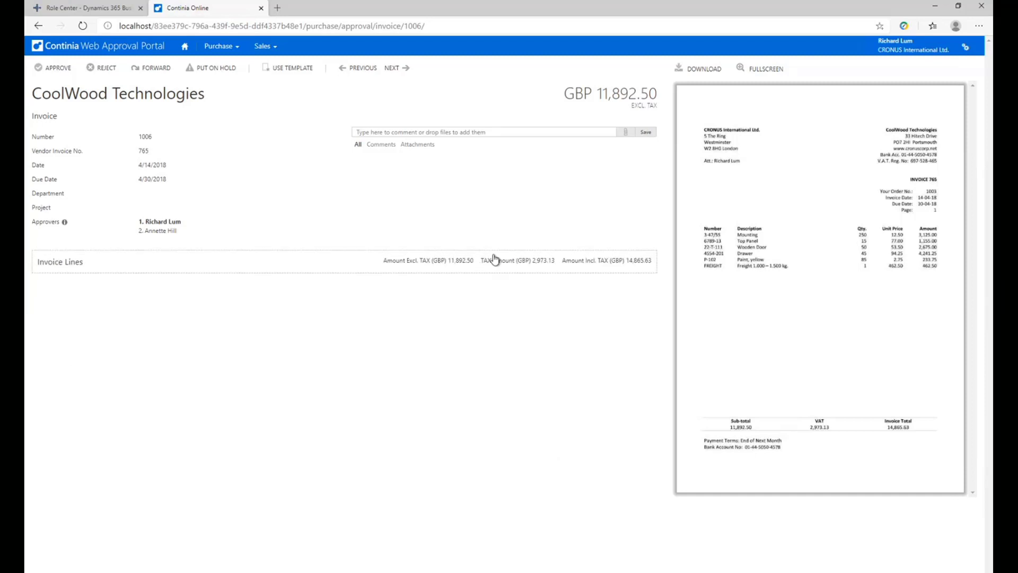
{"action": "left_click", "coordinate": [322, 268]}
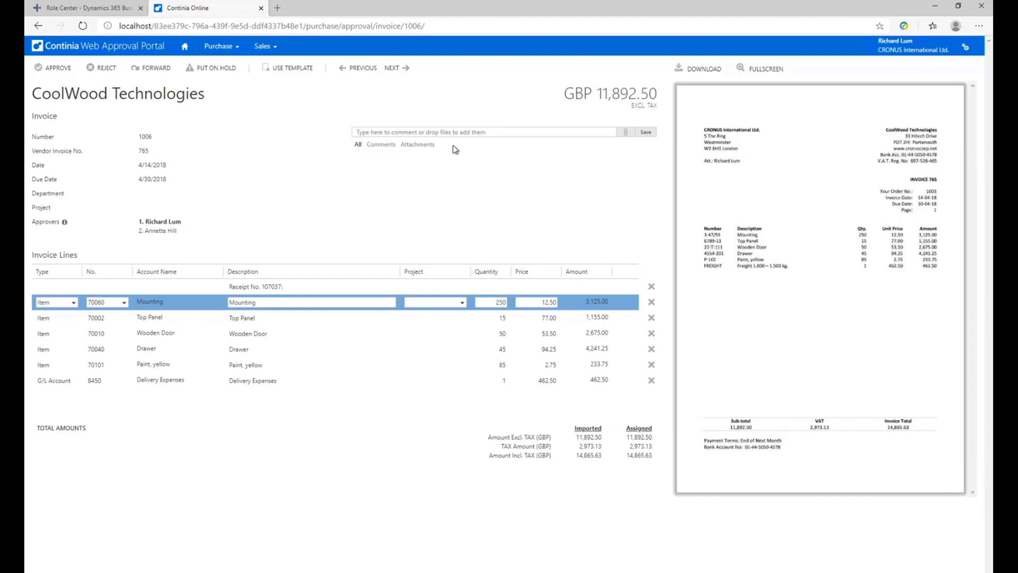
Add and save the comment "rejected due to amounts." on invoice 1006.
{"action": "left_click", "coordinate": [389, 133]}
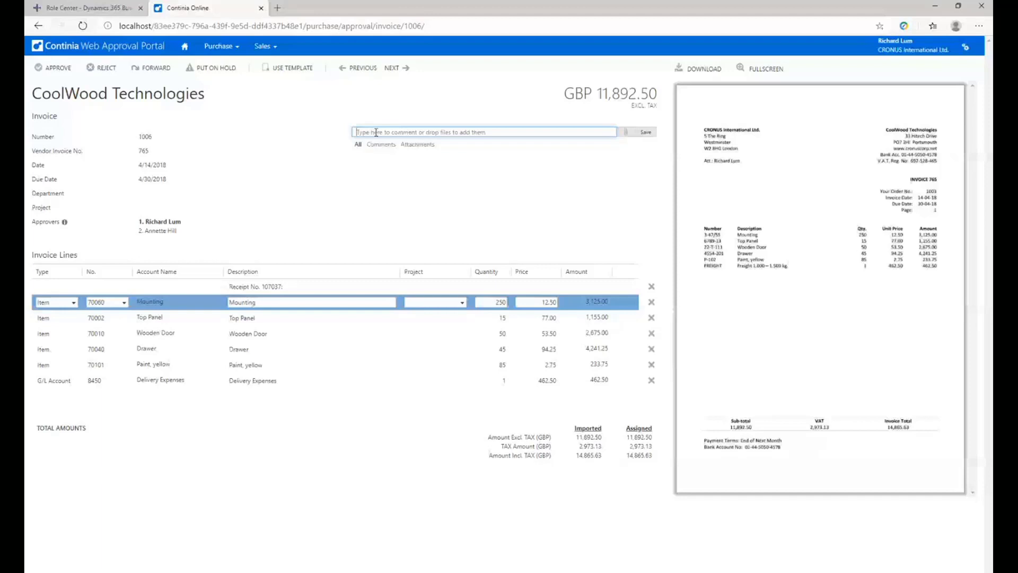
{"action": "type", "text": "rejected due to amounts"}
{"action": "left_click", "coordinate": [645, 133]}
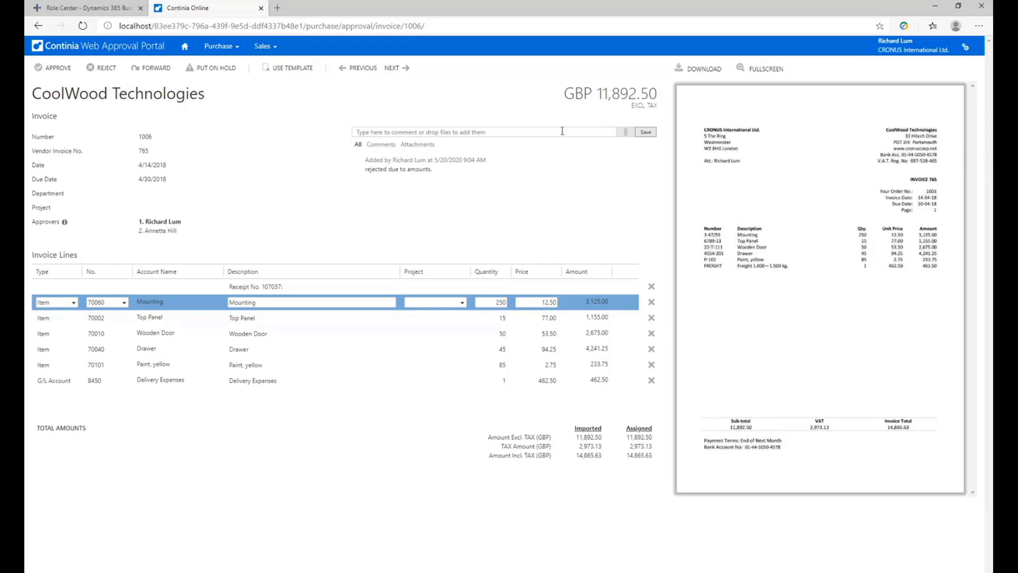
Attach Continia Document Capture 6.00 - Demo Script - W1 ENG.pdf from the Desktop folder to invoice 1006.
{"action": "left_click", "coordinate": [628, 136]}
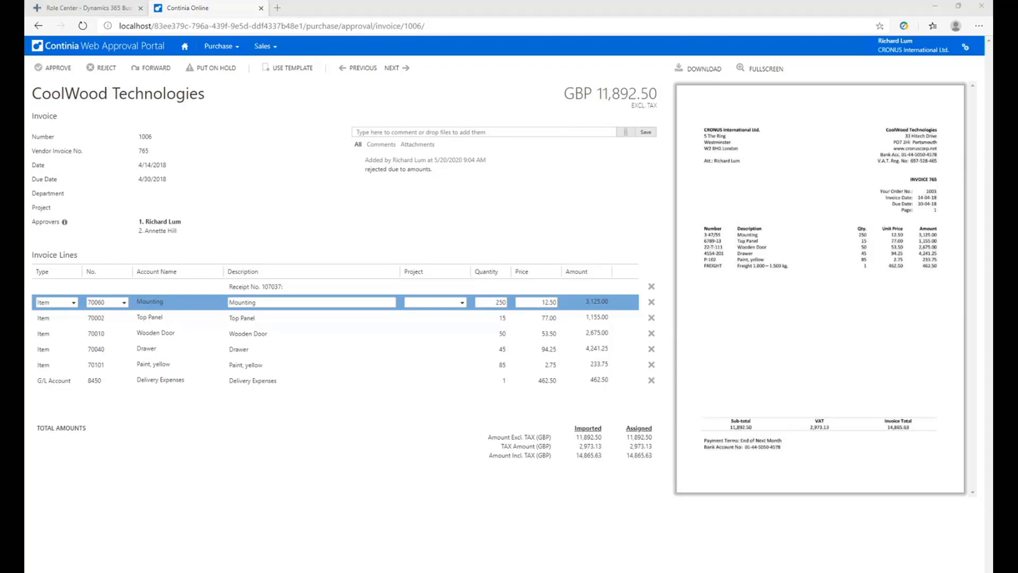
{"action": "double_click", "coordinate": [131, 570]}
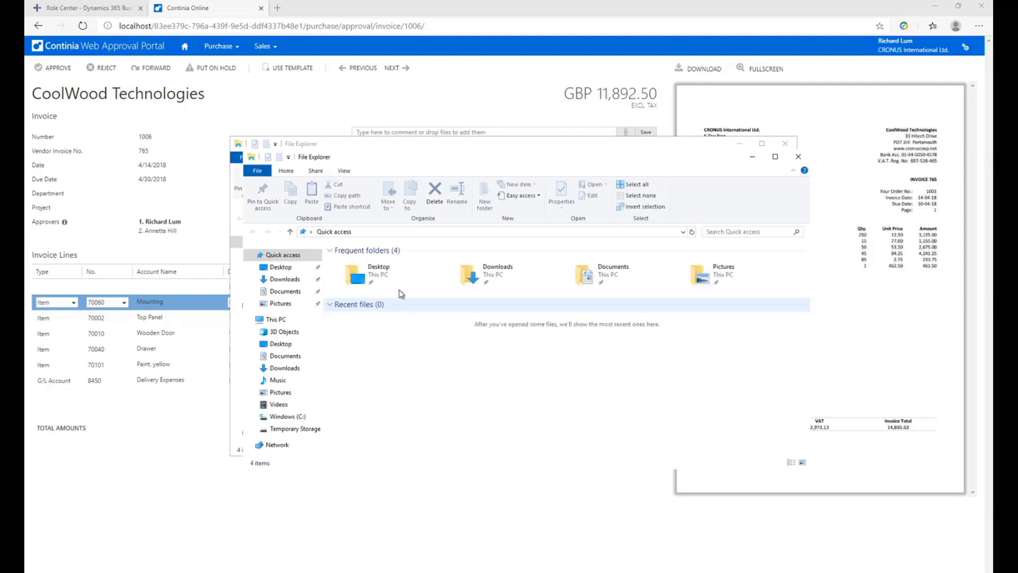
{"action": "left_click", "coordinate": [798, 156]}
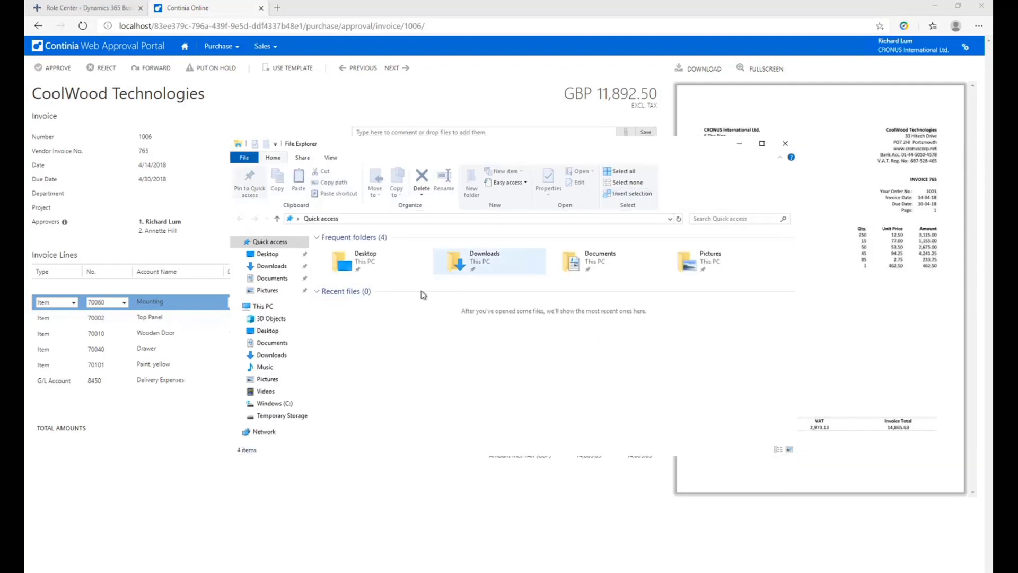
{"action": "left_click", "coordinate": [342, 258]}
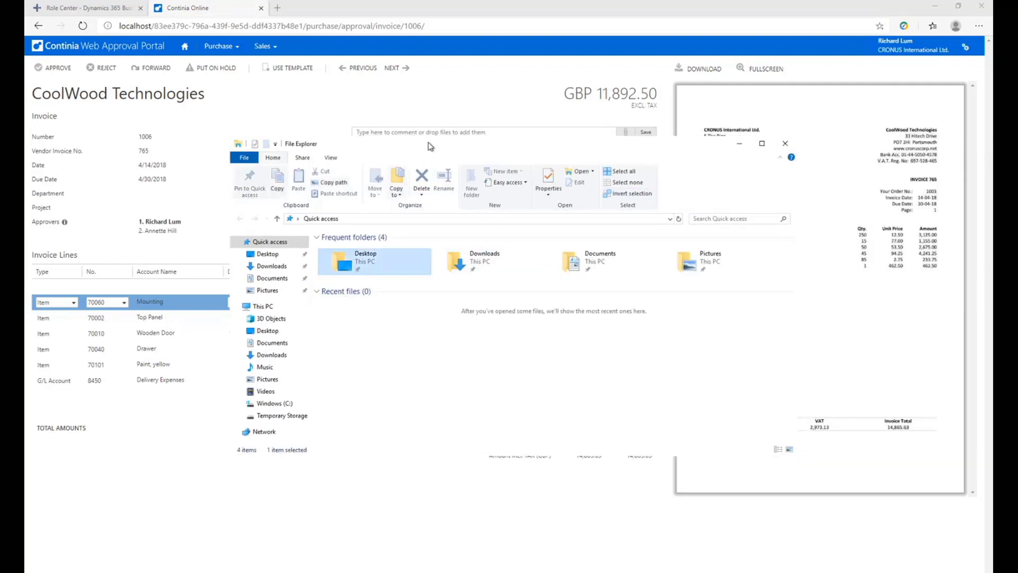
{"action": "left_click_drag", "start_coordinate": [442, 146], "coordinate": [397, 265]}
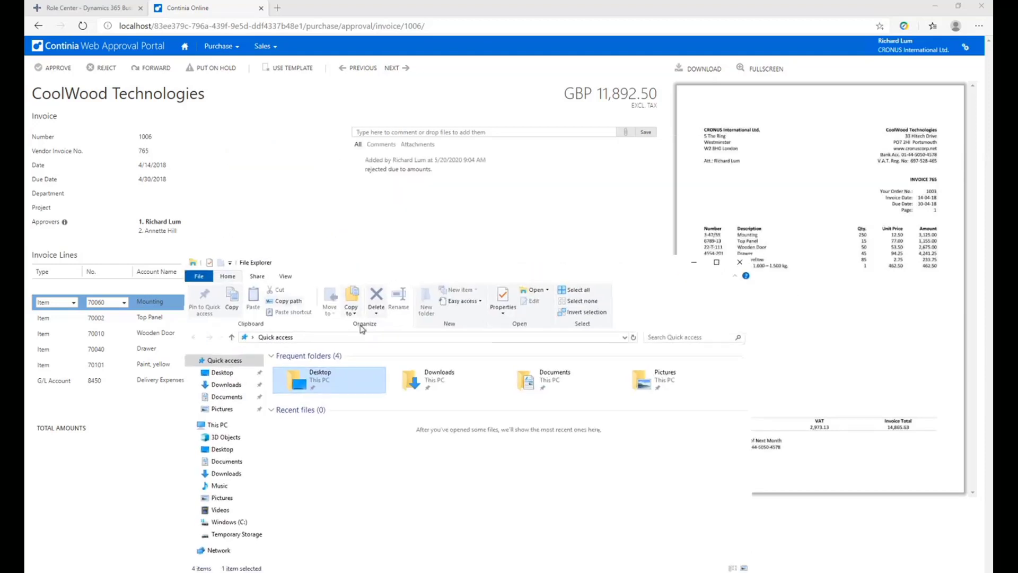
{"action": "double_click", "coordinate": [336, 373]}
{"action": "left_click", "coordinate": [356, 378]}
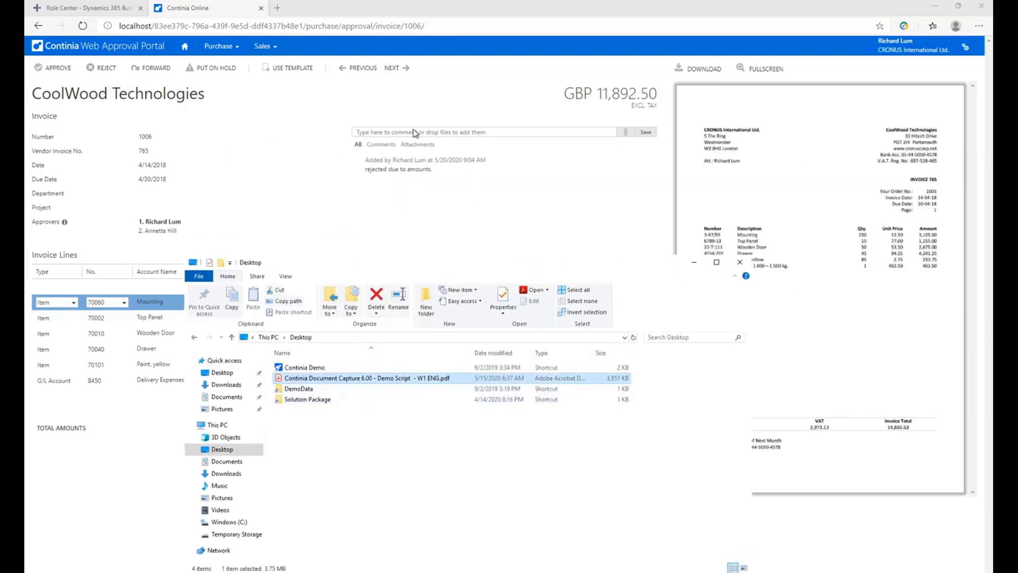
{"action": "left_click_drag", "start_coordinate": [371, 378], "coordinate": [496, 196]}
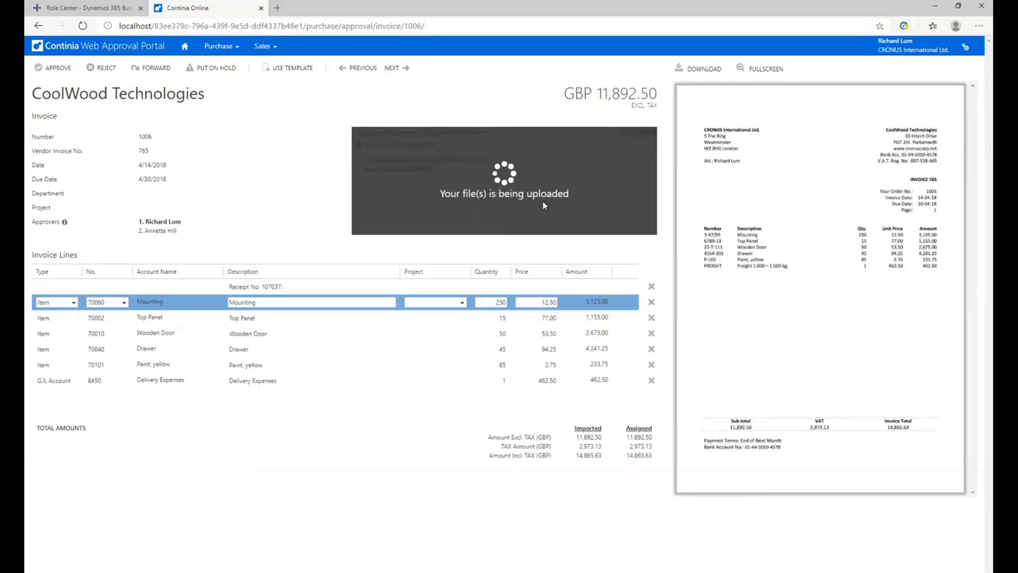
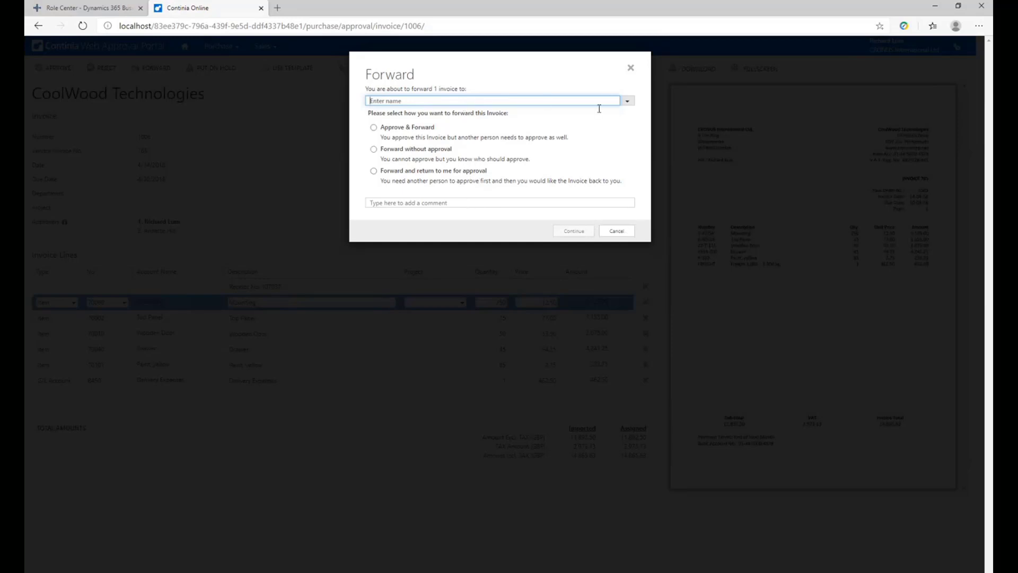
{"action": "left_click", "coordinate": [625, 104]}
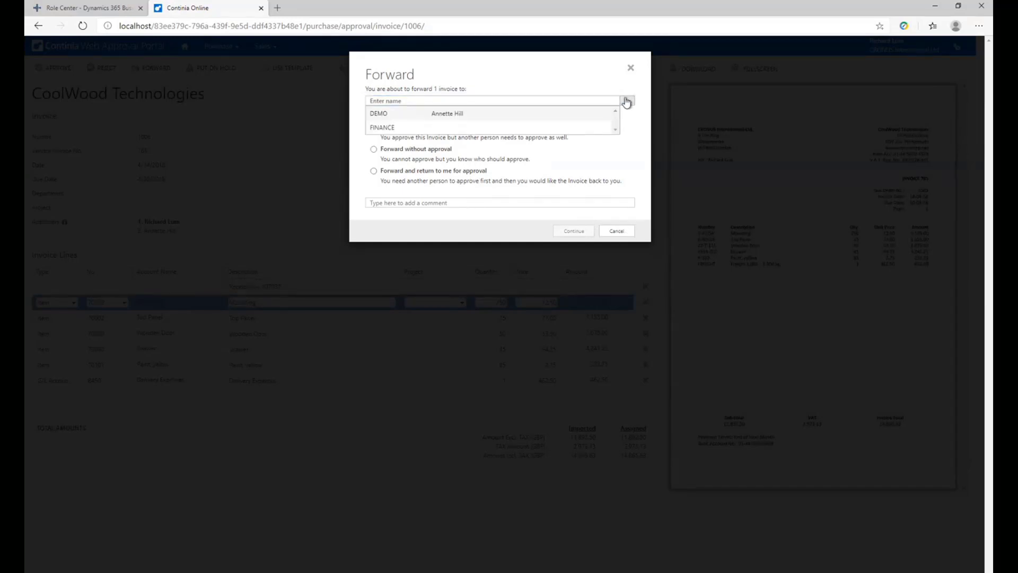
{"action": "left_click", "coordinate": [508, 202]}
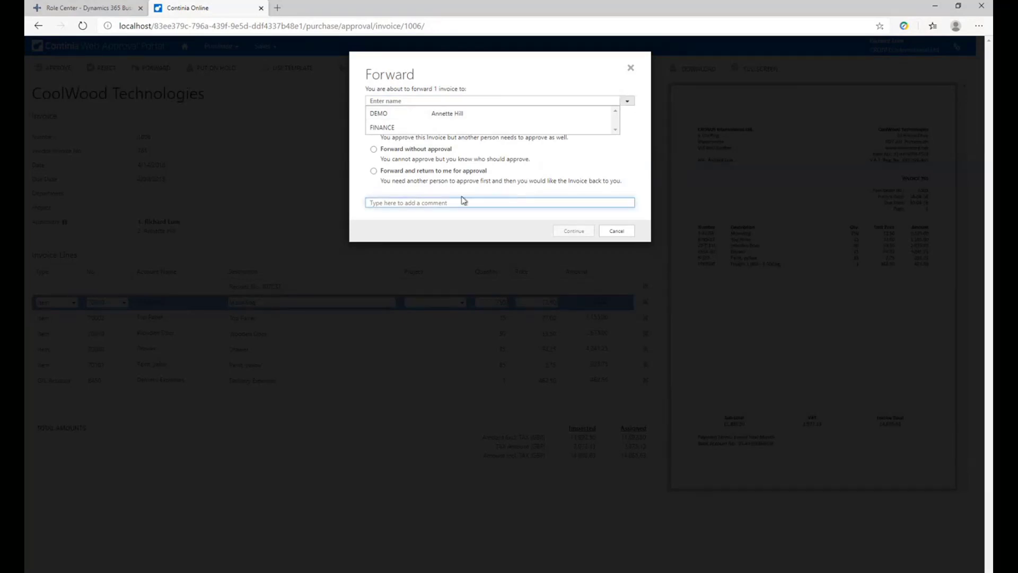
{"action": "left_click", "coordinate": [606, 232]}
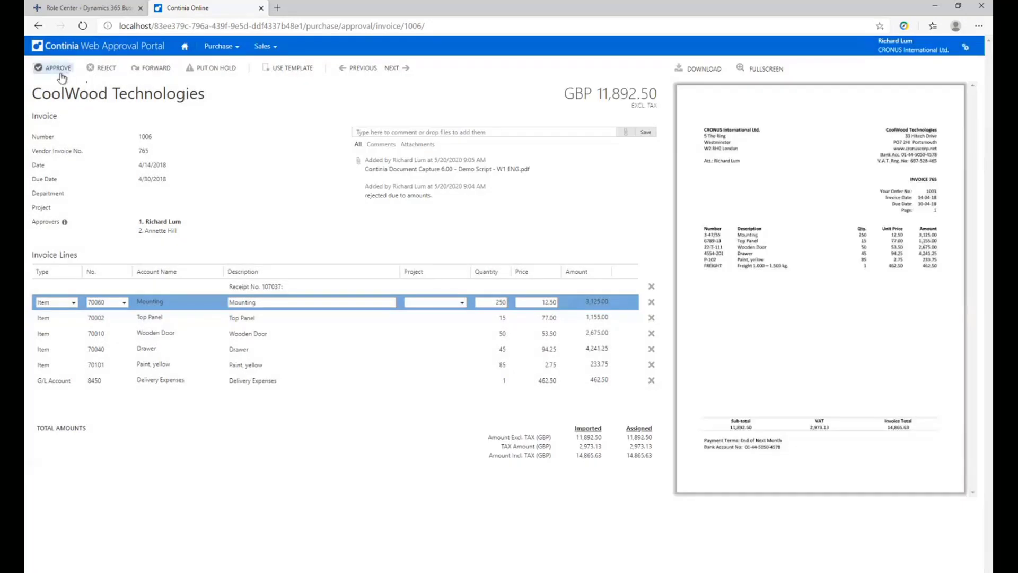
Approve the CoolWood Technologies invoice 1006, the Electronics Ltd. invoice 1007 and the Lewis Home Furniture invoice 1001.
{"action": "left_click", "coordinate": [58, 68]}
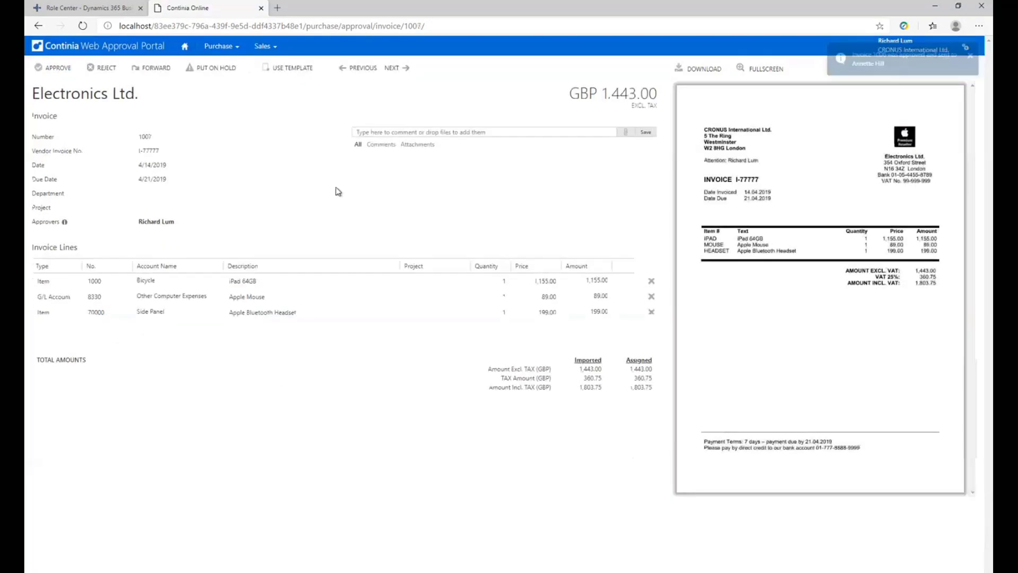
{"action": "left_click", "coordinate": [59, 68]}
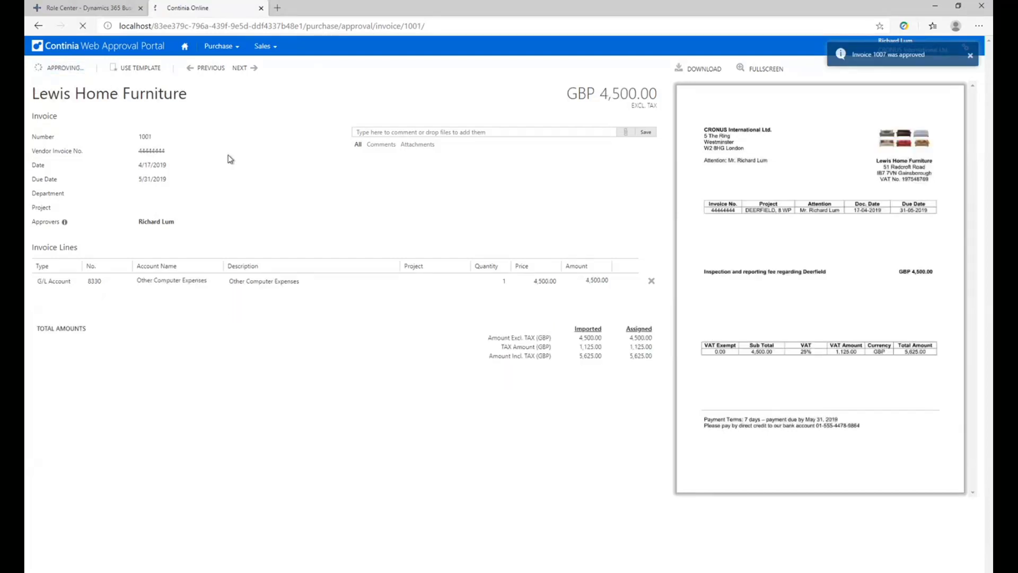
Put invoice 1002 on hold with the reason Hold back payment and the comment "dispute with vendor.".
{"action": "left_click", "coordinate": [215, 68]}
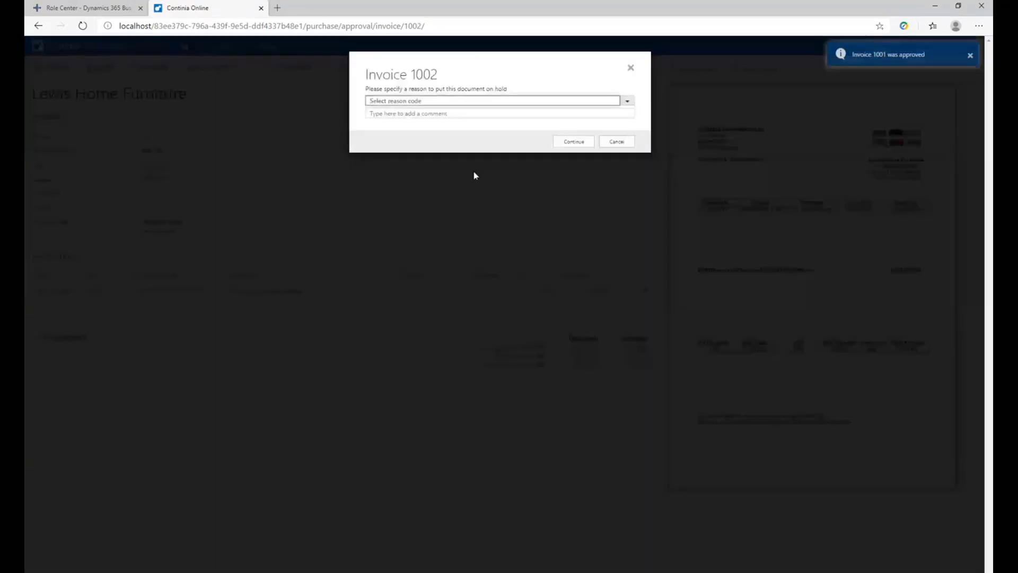
{"action": "left_click", "coordinate": [627, 100]}
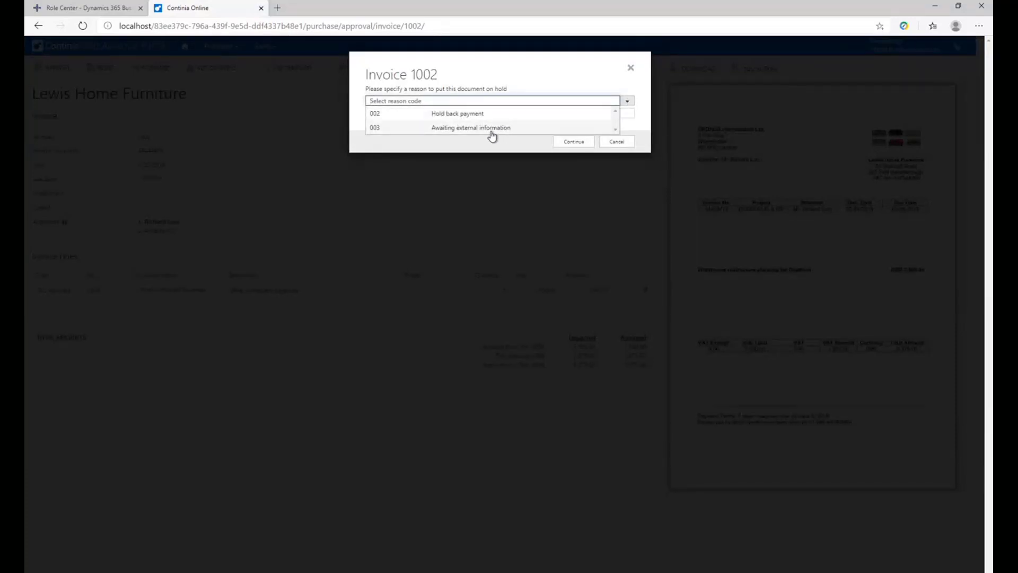
{"action": "left_click", "coordinate": [475, 118]}
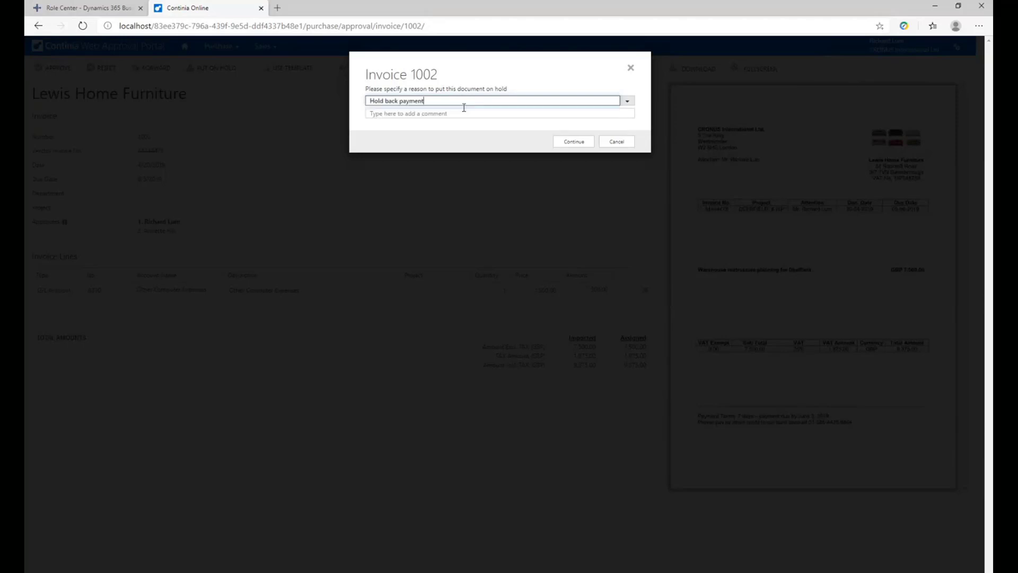
{"action": "left_click", "coordinate": [444, 114]}
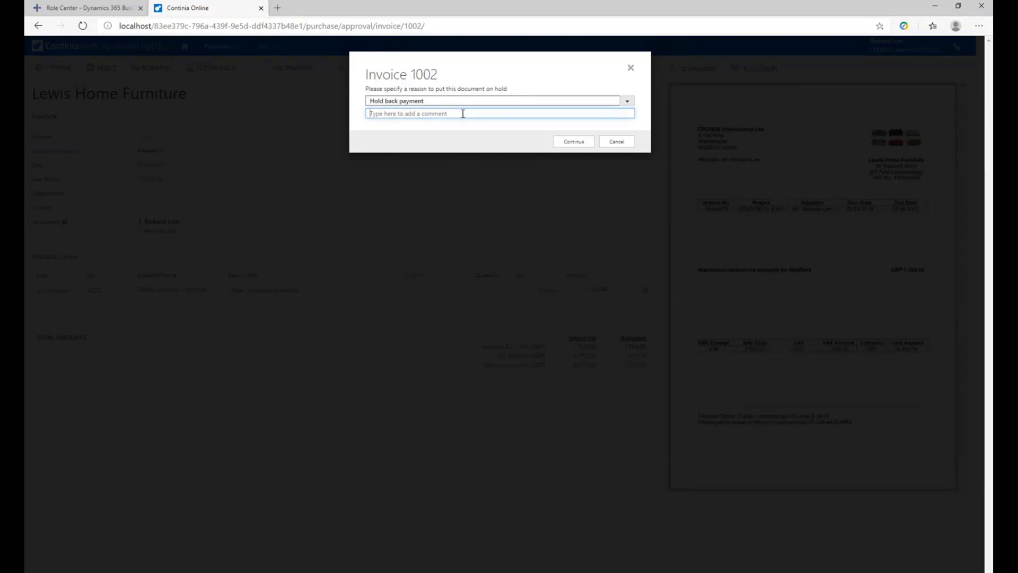
{"action": "type", "text": "dispute with vendor"}
{"action": "left_click", "coordinate": [557, 145]}
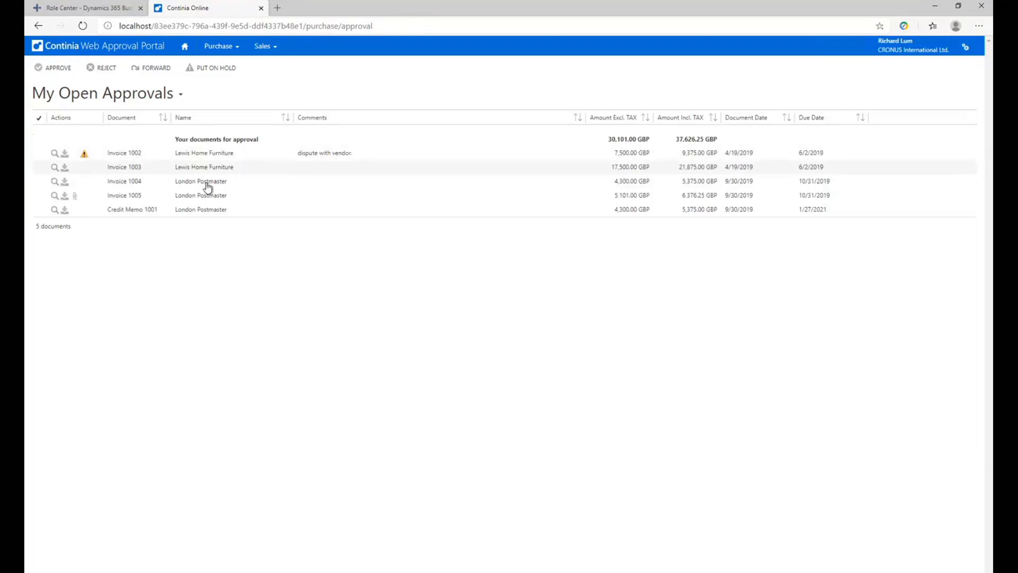
Approve invoice 1003 and the London Postmaster invoice 1004, and return to My Open Approvals.
{"action": "left_click", "coordinate": [204, 168]}
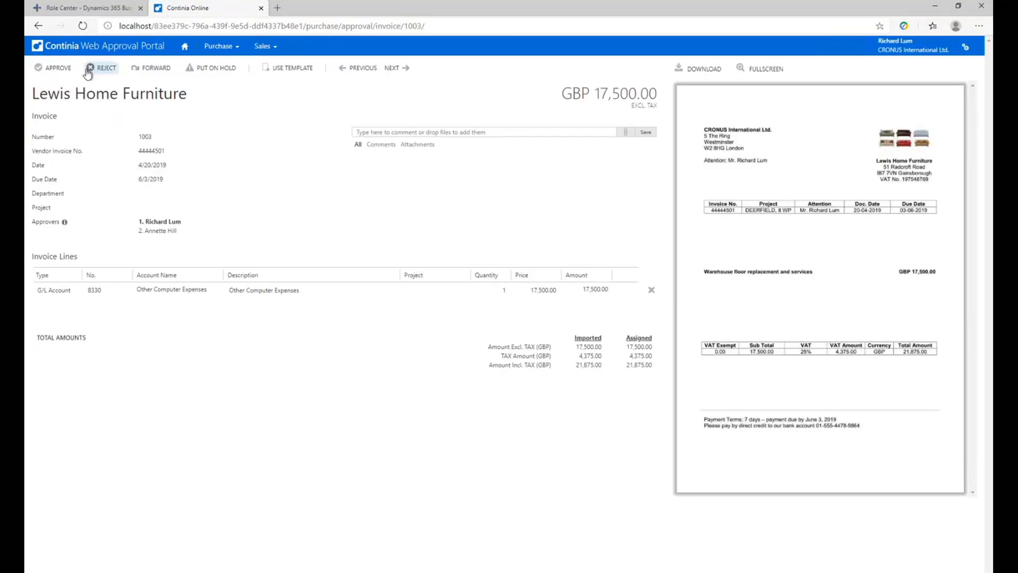
{"action": "left_click", "coordinate": [56, 69]}
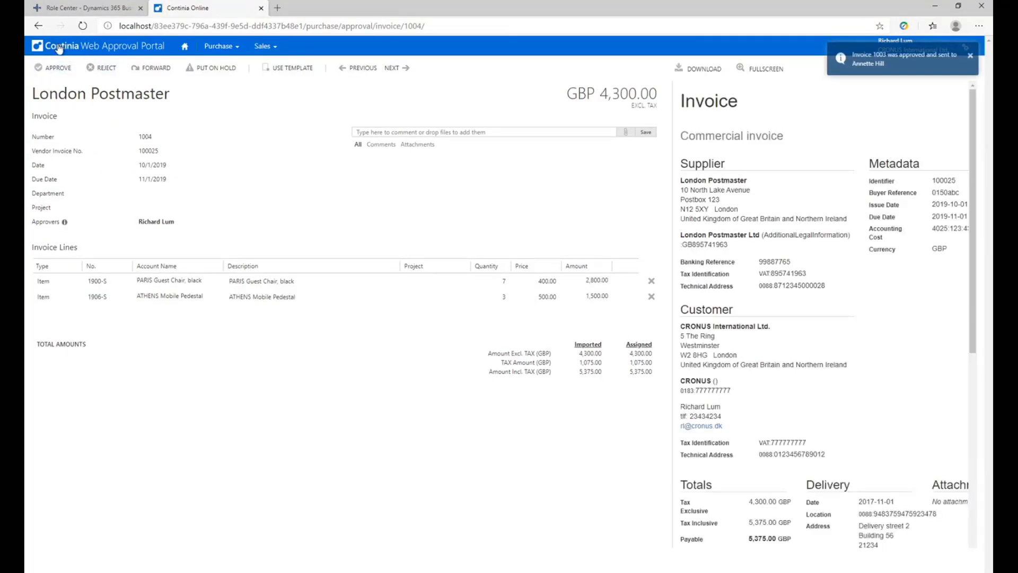
{"action": "left_click", "coordinate": [59, 48]}
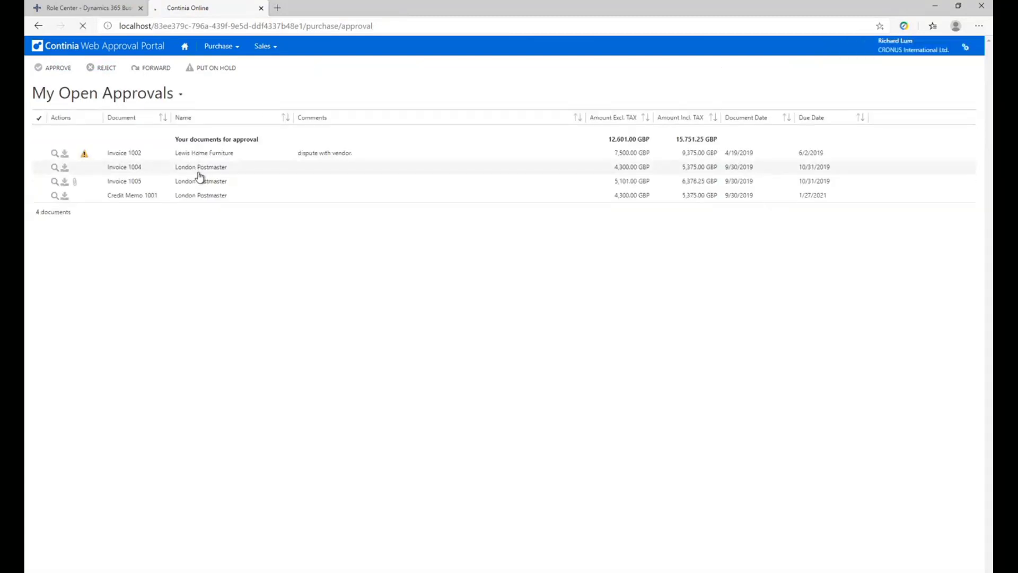
{"action": "left_click", "coordinate": [199, 173]}
{"action": "left_click", "coordinate": [56, 68]}
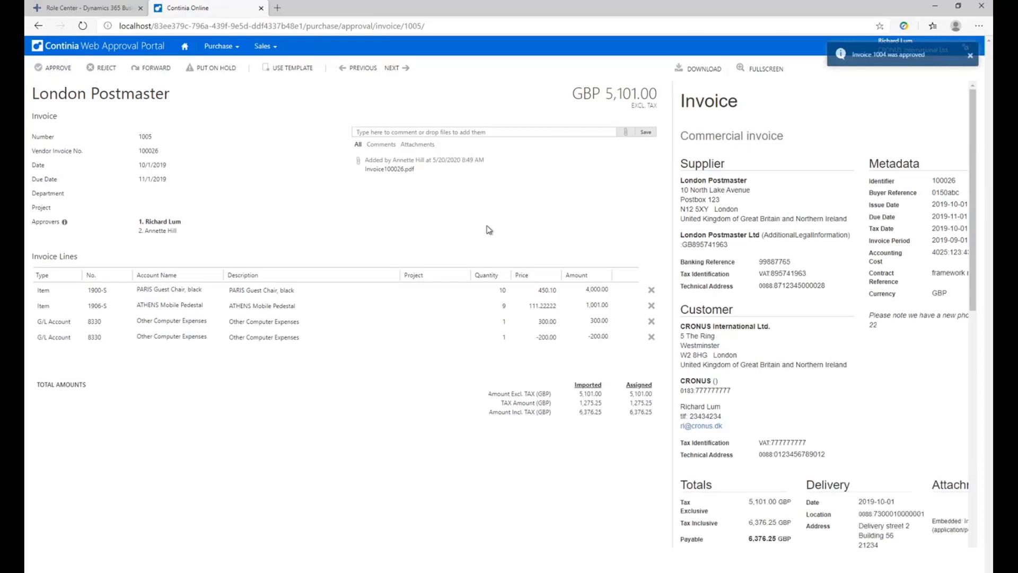
{"action": "left_click", "coordinate": [129, 49]}
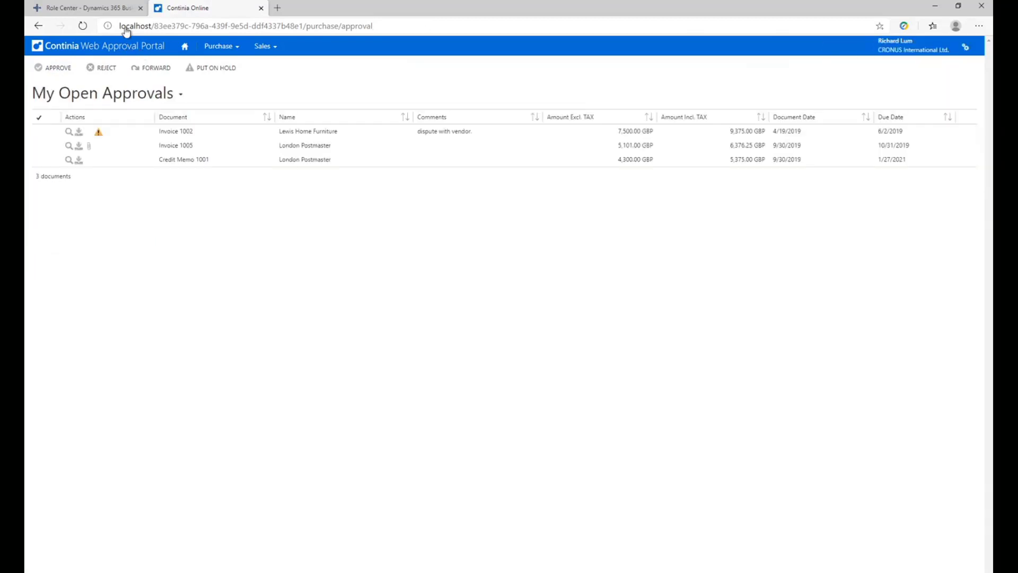
Close the web approval portal, start the Continia Demo Environment Mobile Browser, and clear the Business Central and Desktop folder windows away.
{"action": "left_click", "coordinate": [260, 9]}
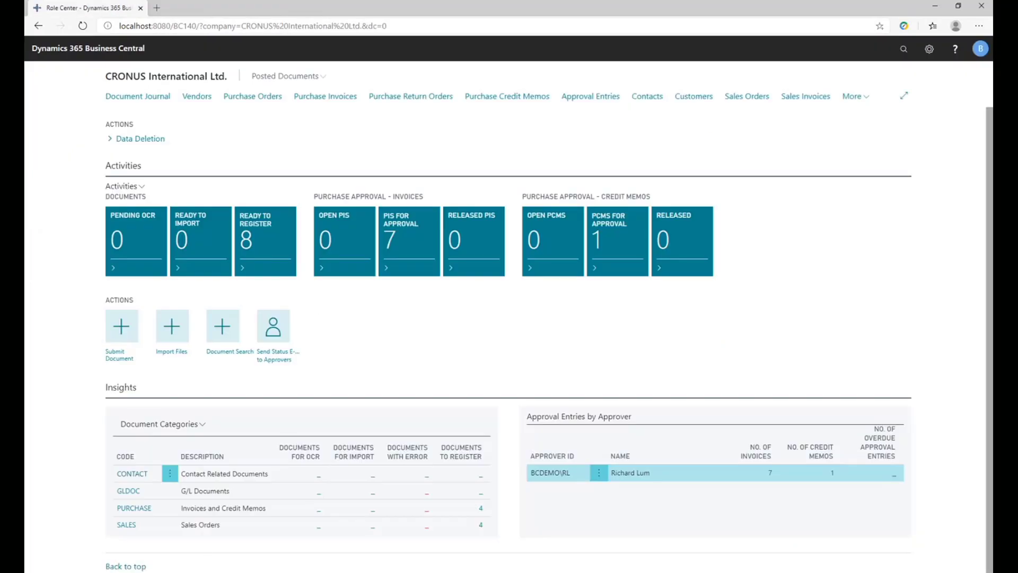
{"action": "key", "text": "alt+Tab"}
{"action": "left_click", "coordinate": [514, 366]}
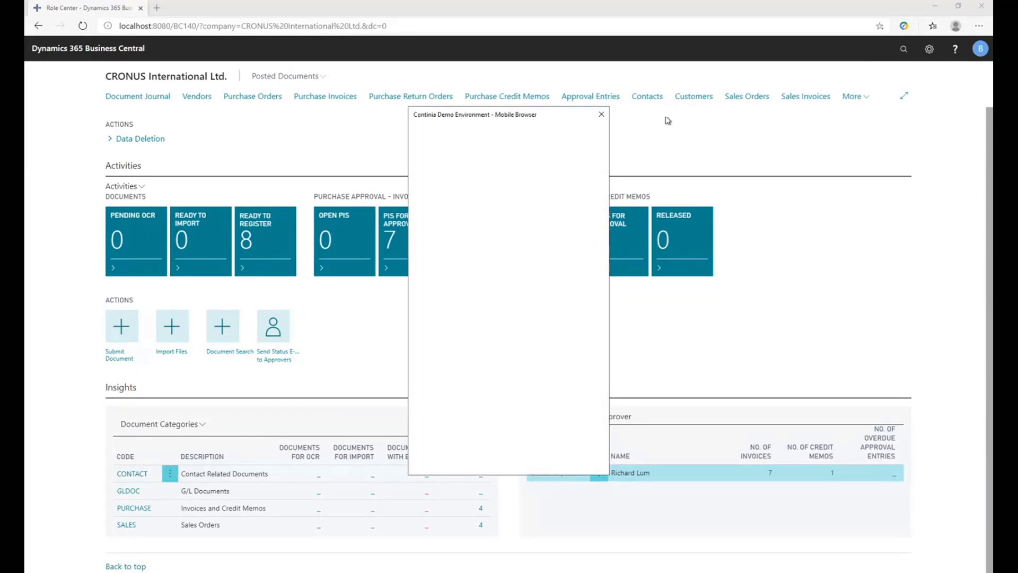
{"action": "left_click", "coordinate": [938, 9]}
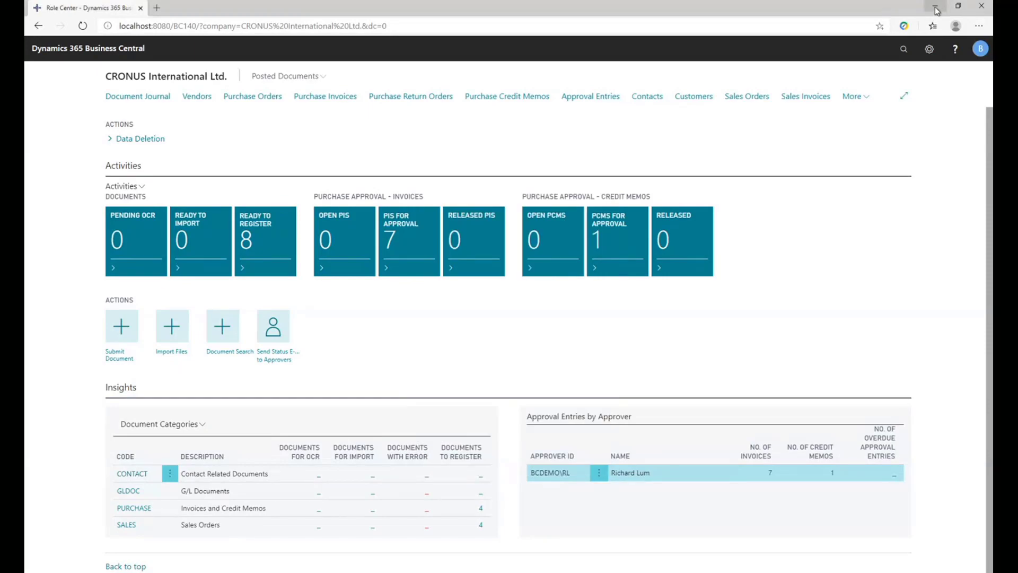
{"action": "left_click", "coordinate": [938, 8]}
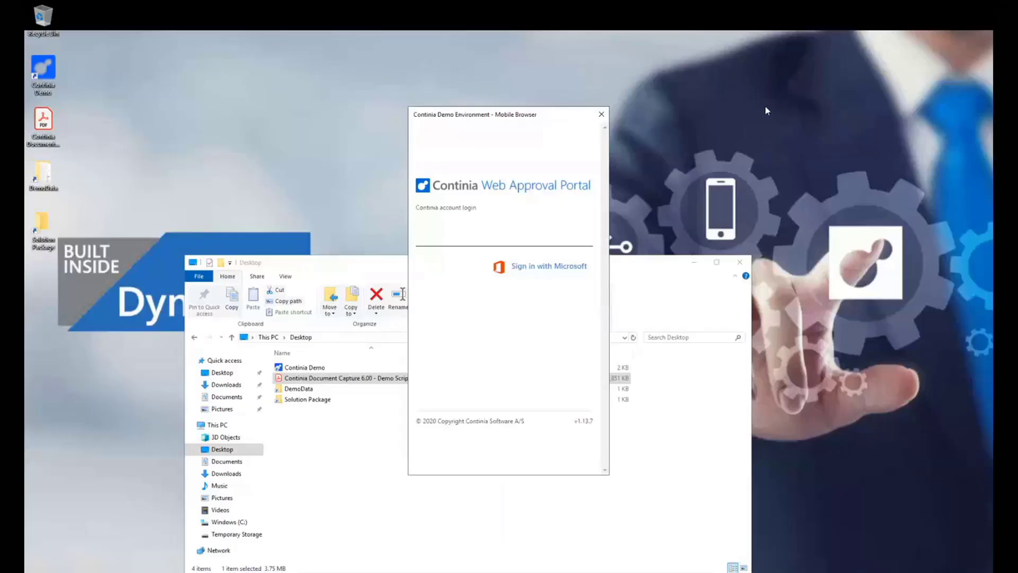
{"action": "left_click", "coordinate": [740, 262]}
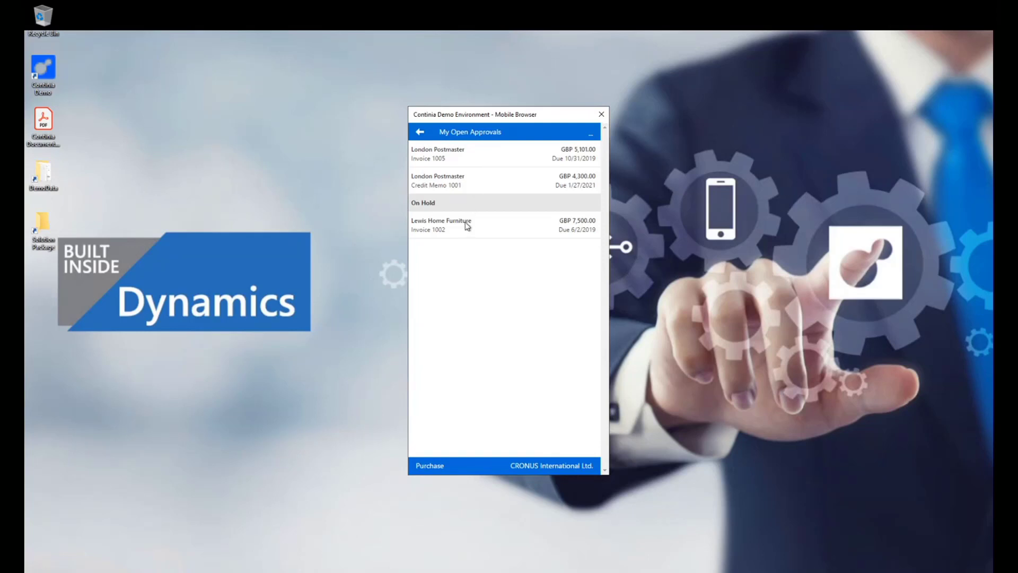
Review the lines and comments of the London Postmaster Invoice 1005 in the mobile portal and approve it.
{"action": "left_click", "coordinate": [510, 164]}
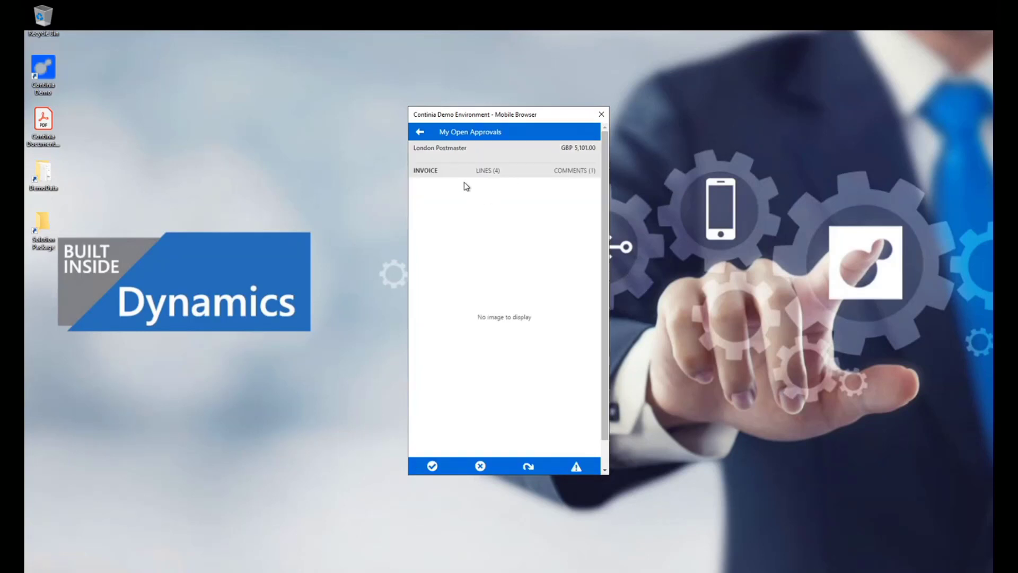
{"action": "left_click", "coordinate": [420, 132]}
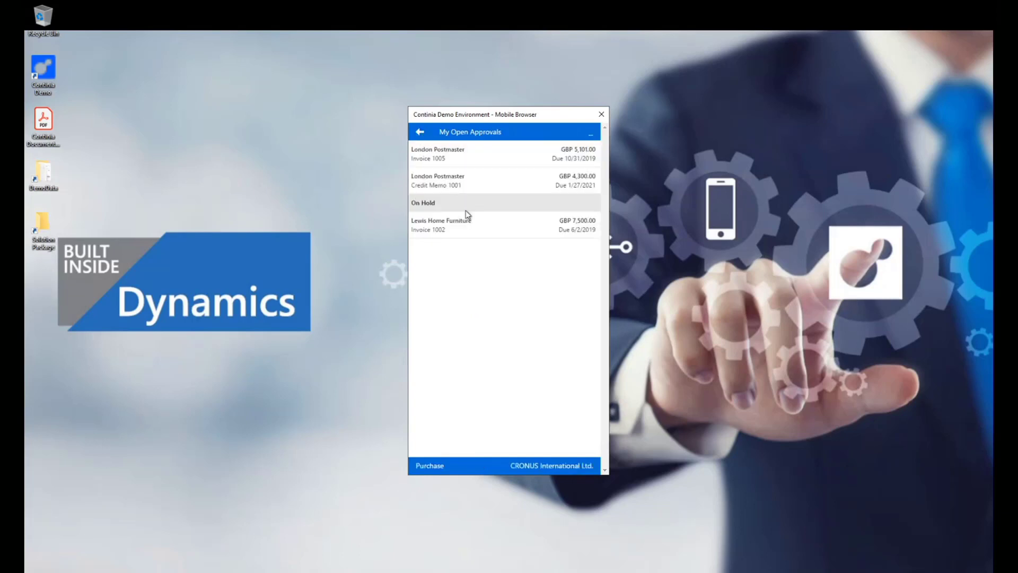
{"action": "left_click", "coordinate": [448, 162]}
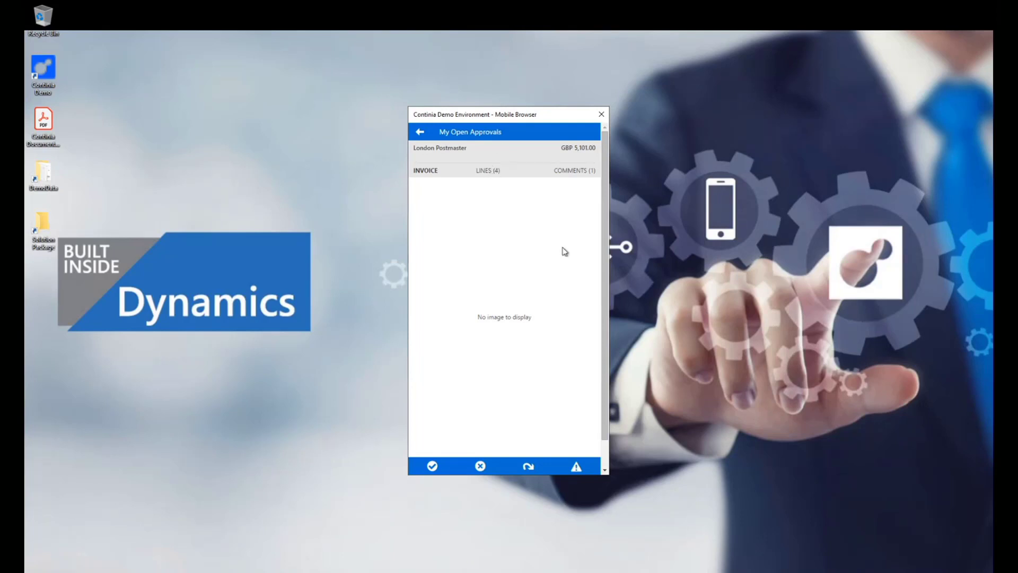
{"action": "left_click", "coordinate": [489, 170]}
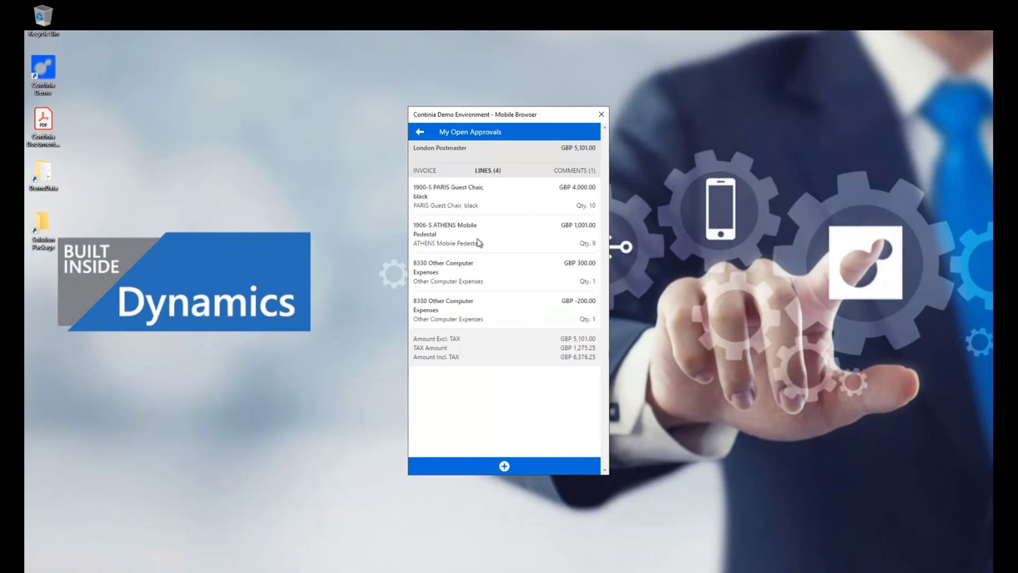
{"action": "left_click", "coordinate": [585, 170]}
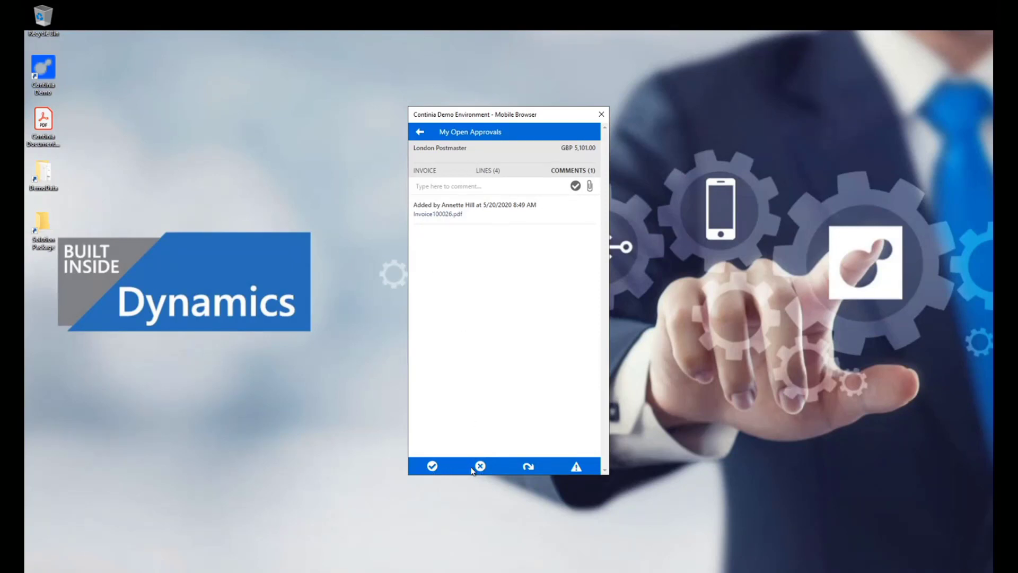
{"action": "left_click", "coordinate": [430, 466]}
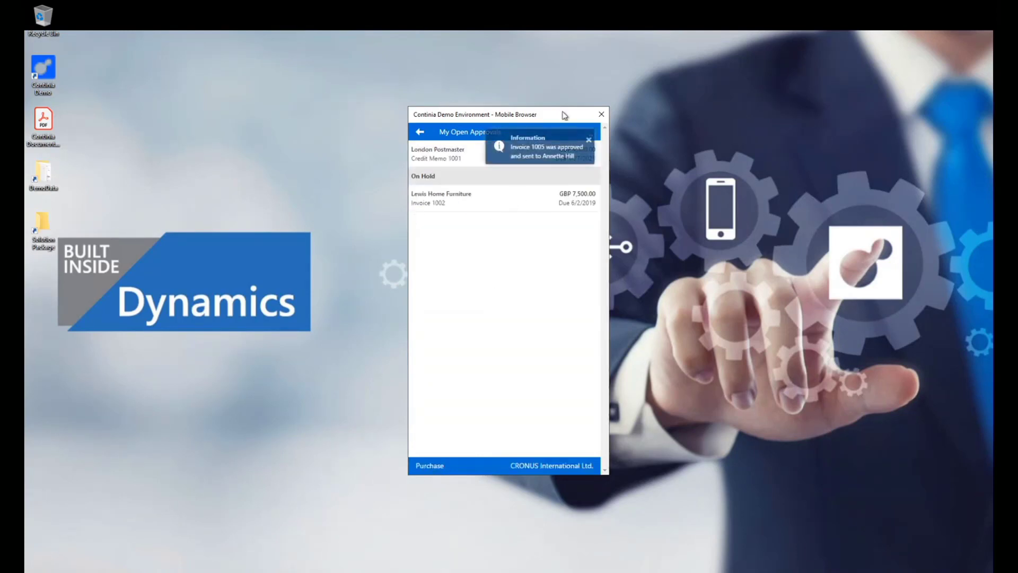
Search the mobile purchase archive for invoices from 05/20/2019 to 05/20/2020, look through the results, and close the mobile browser.
{"action": "left_click", "coordinate": [418, 132]}
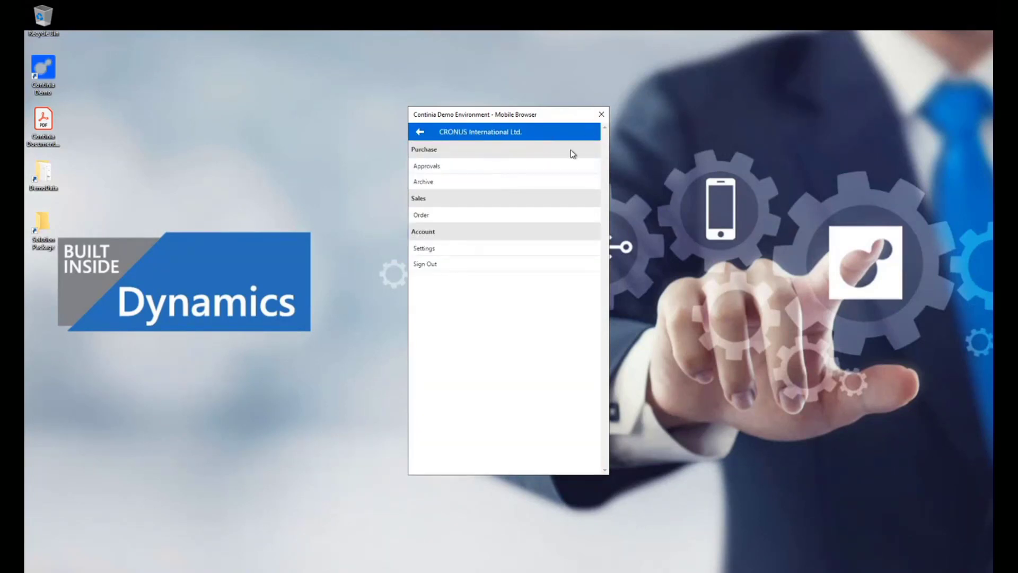
{"action": "left_click", "coordinate": [429, 183]}
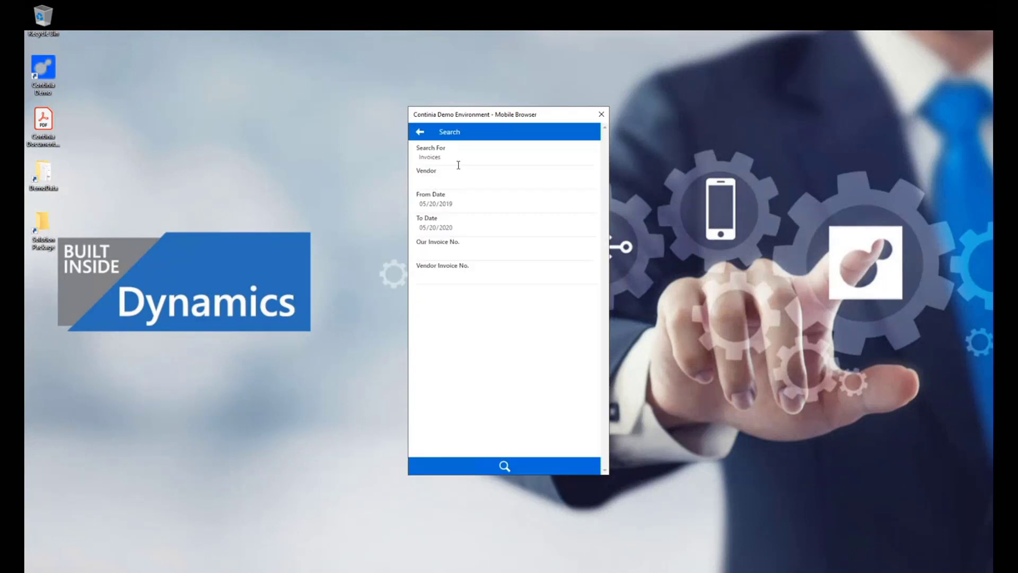
{"action": "left_click", "coordinate": [504, 465]}
{"action": "scroll", "coordinate": [488, 213], "scroll_direction": "down", "scroll_amount": 1}
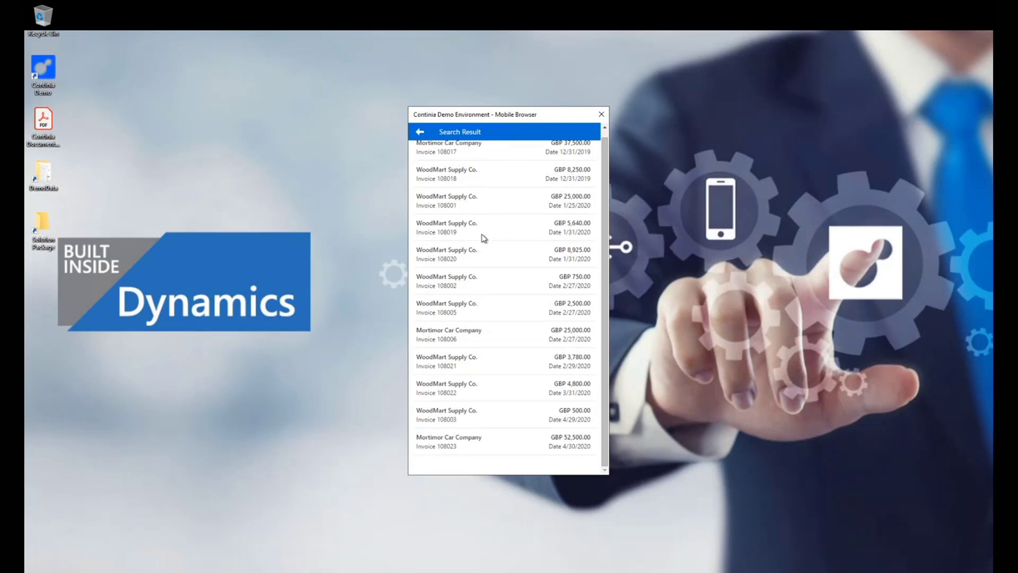
{"action": "left_click", "coordinate": [420, 135]}
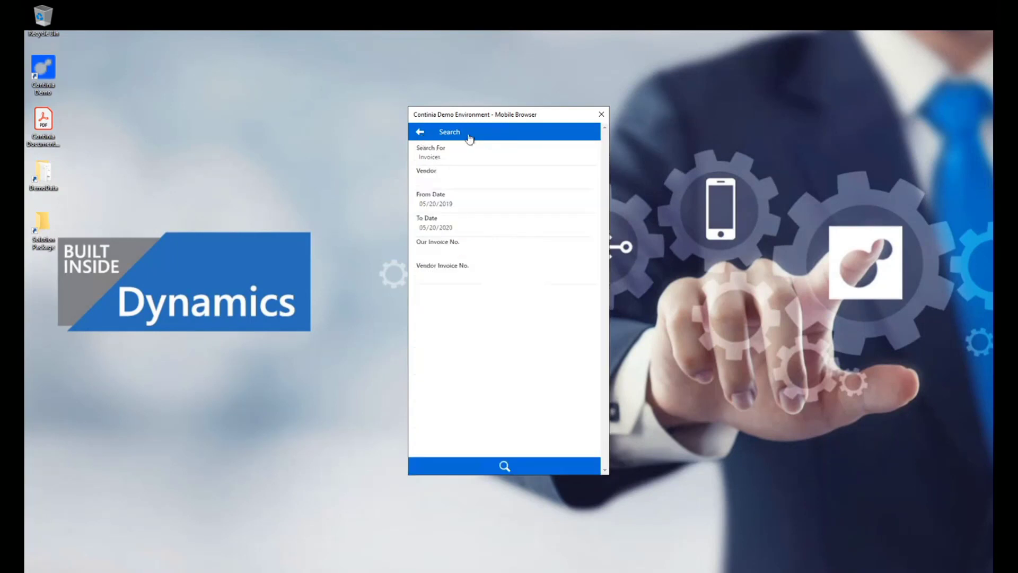
{"action": "left_click", "coordinate": [600, 115]}
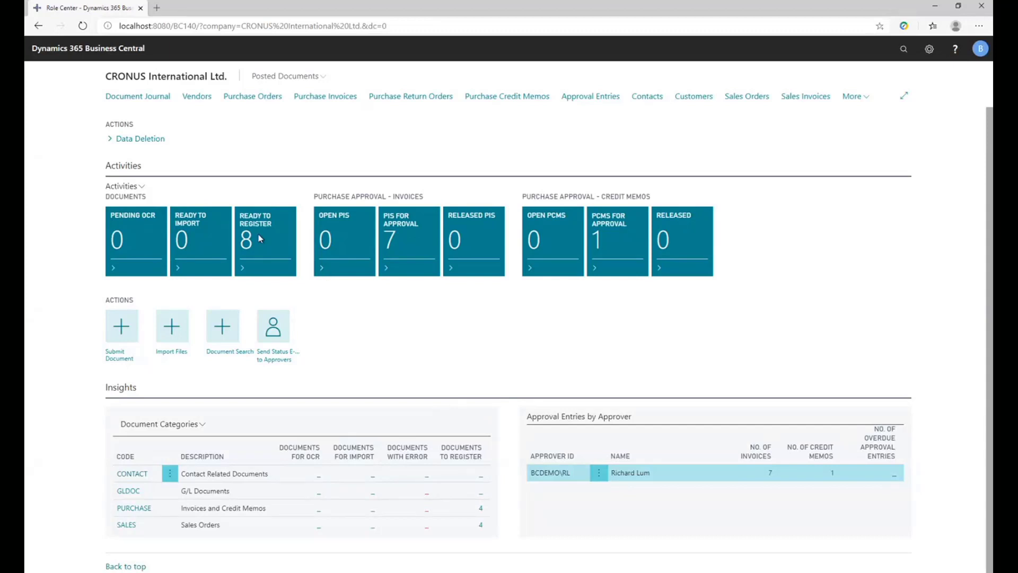
Switch to Business Central, open the Purchase Invoices list, and examine the approval log and approval comments of invoice 1002.
{"action": "left_click", "coordinate": [346, 103]}
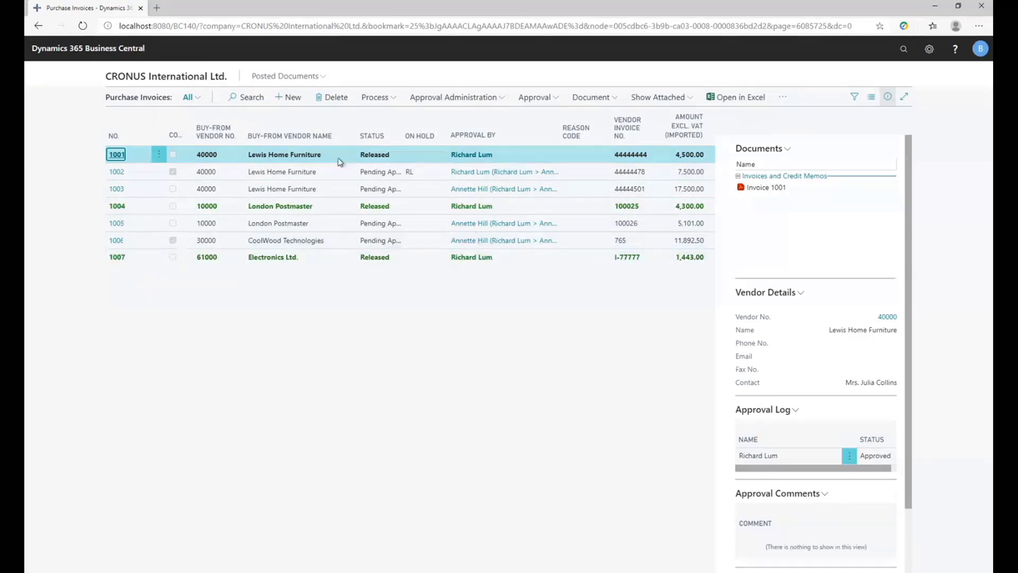
{"action": "left_click", "coordinate": [316, 171]}
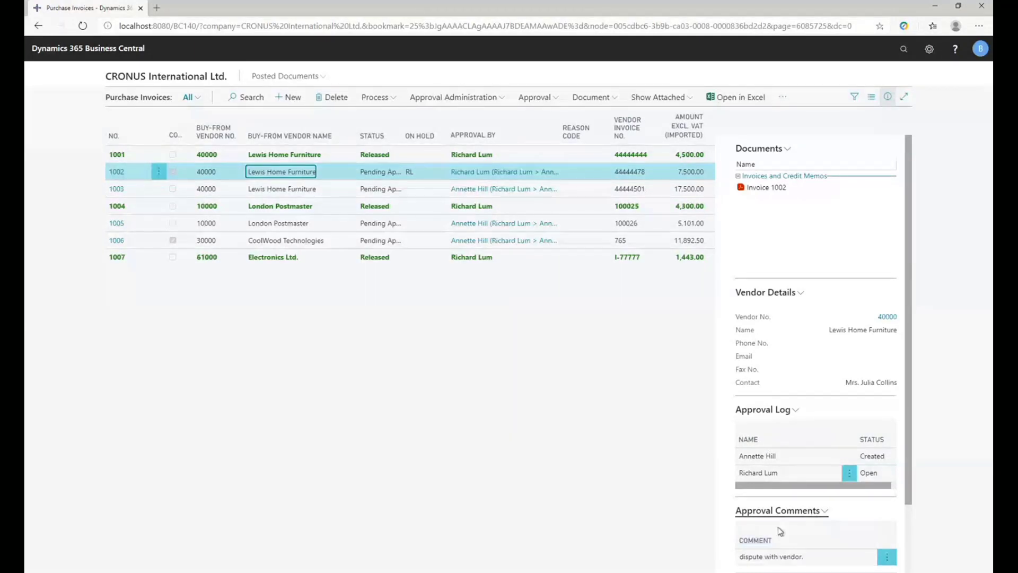
{"action": "scroll", "coordinate": [793, 536], "scroll_direction": "down", "scroll_amount": 1}
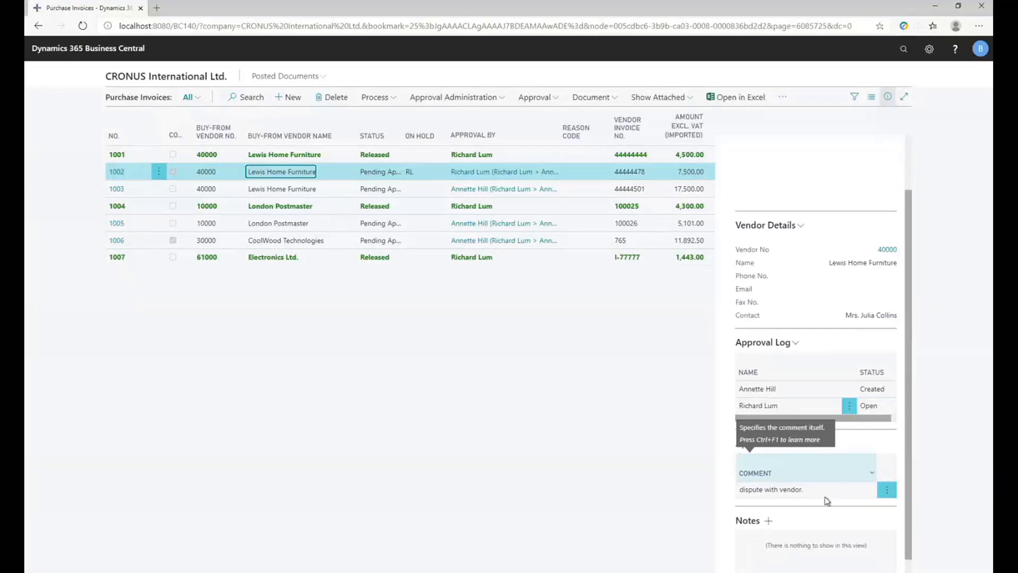
{"action": "scroll", "coordinate": [816, 500], "scroll_direction": "up", "scroll_amount": 1}
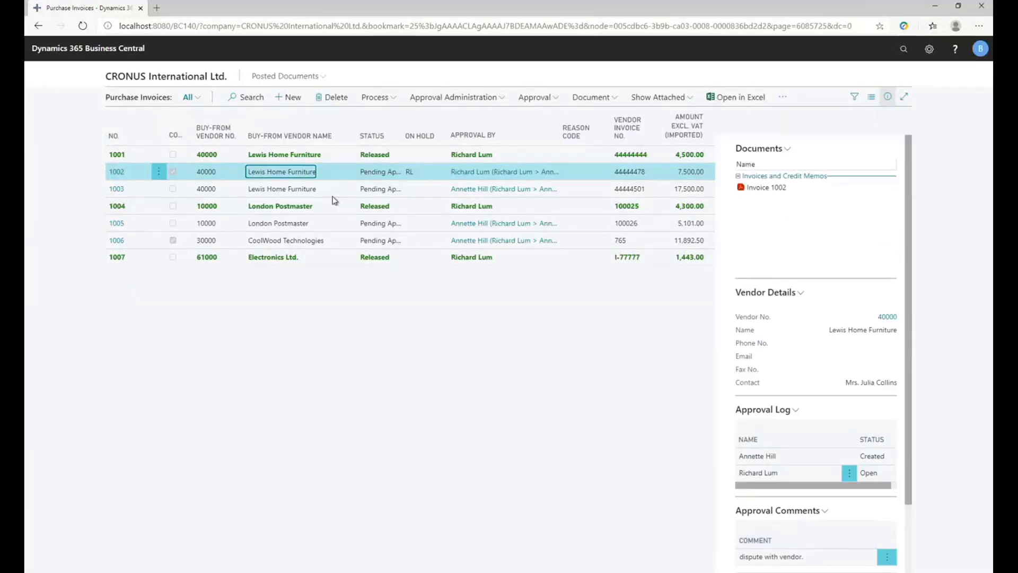
Post the released Electronics Ltd. purchase invoice 1007 and confirm the posting.
{"action": "left_click", "coordinate": [334, 205]}
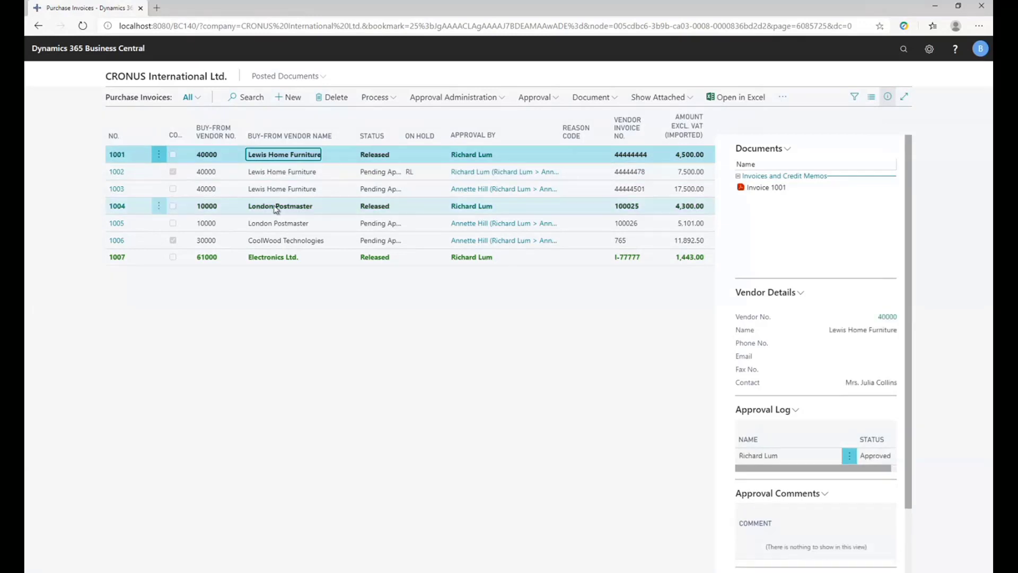
{"action": "left_click", "coordinate": [371, 258]}
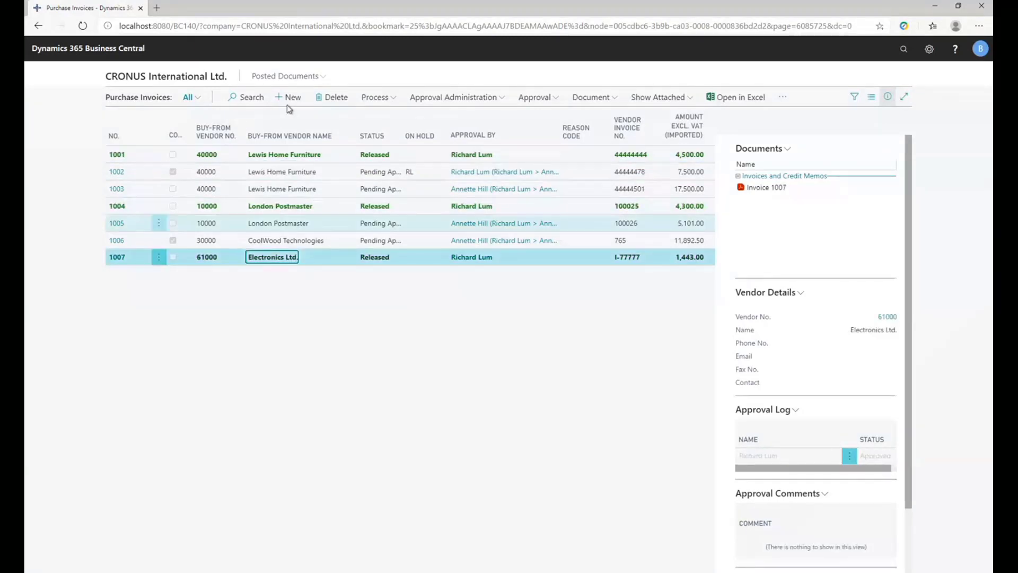
{"action": "left_click", "coordinate": [376, 98]}
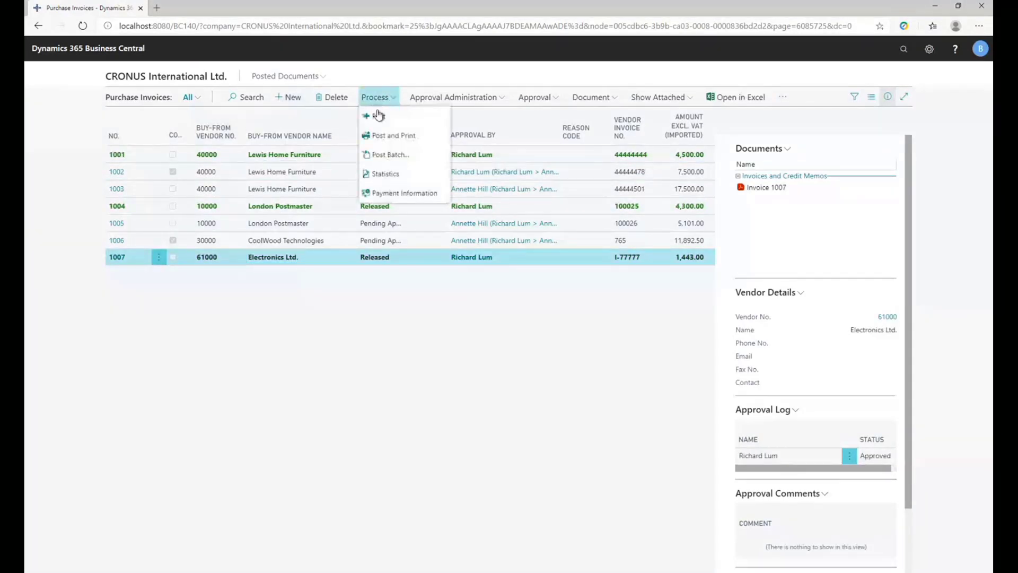
{"action": "left_click", "coordinate": [377, 116]}
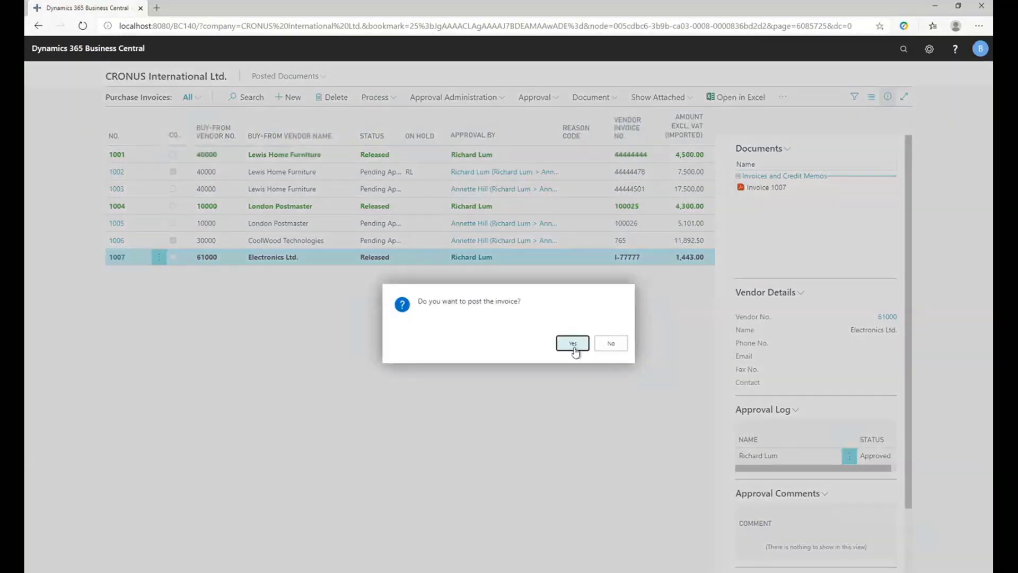
{"action": "left_click", "coordinate": [573, 344]}
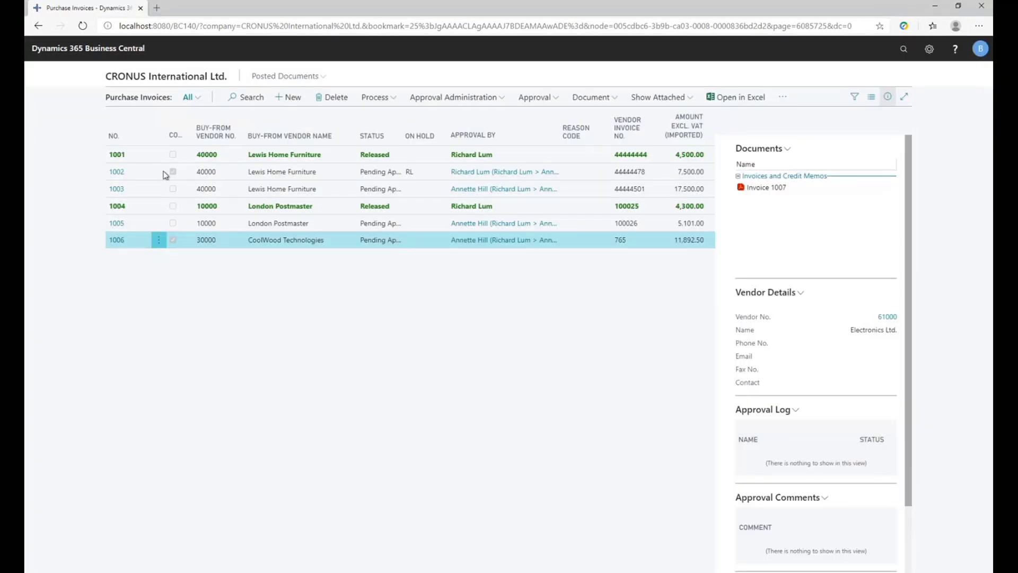
Return to the Role Center, open Approval Entries, and approve Invoice 1003 from Lewis Home Furniture.
{"action": "left_click", "coordinate": [166, 80]}
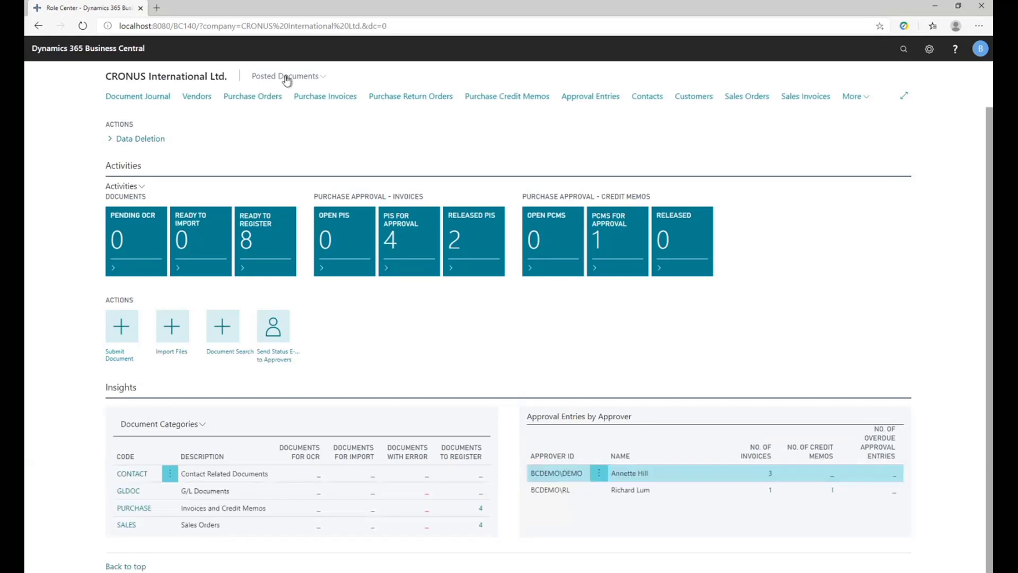
{"action": "left_click", "coordinate": [302, 79]}
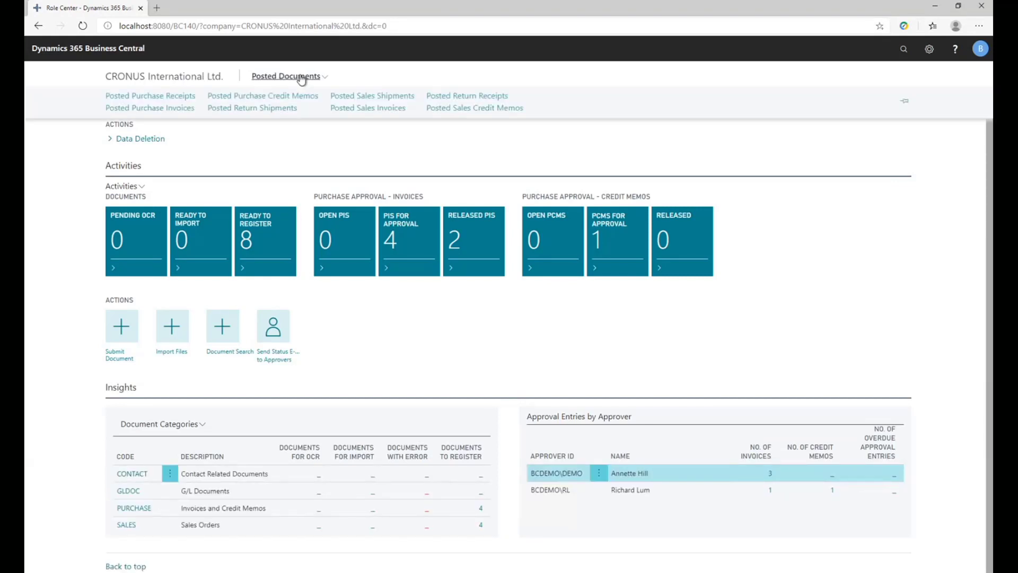
{"action": "left_click", "coordinate": [302, 79]}
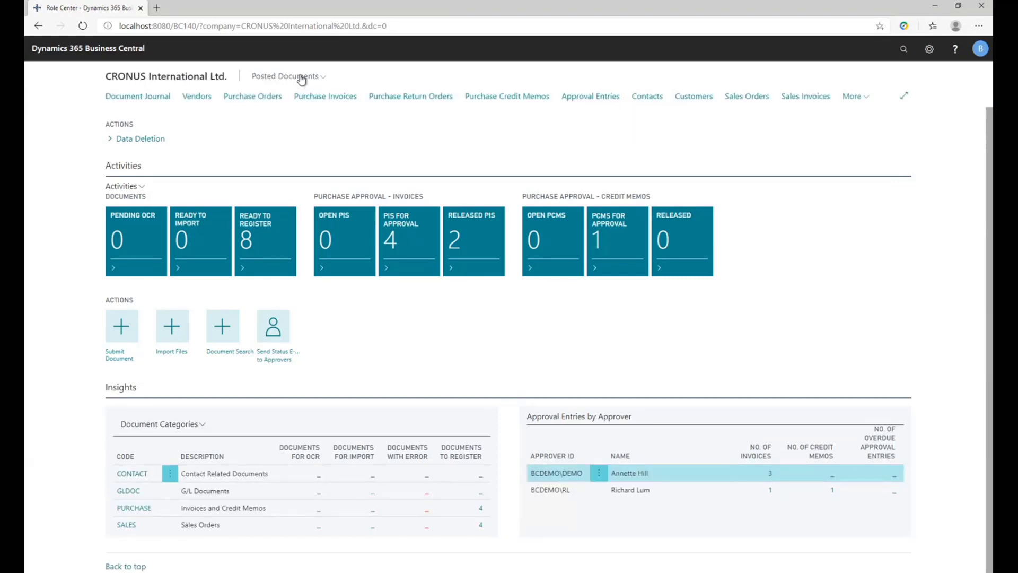
{"action": "left_click", "coordinate": [592, 101]}
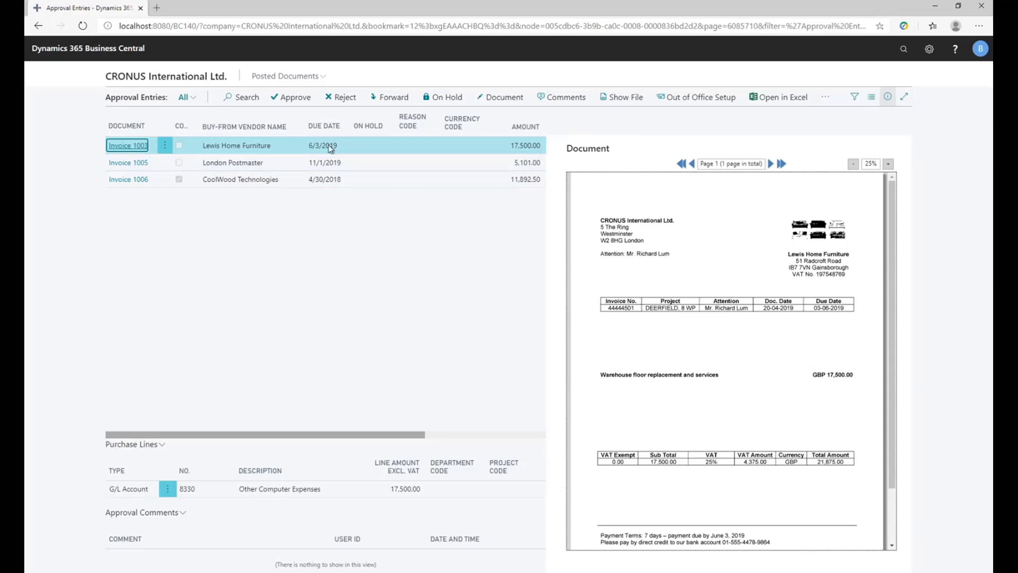
{"action": "left_click_drag", "start_coordinate": [259, 434], "coordinate": [74, 421]}
{"action": "left_click", "coordinate": [292, 97]}
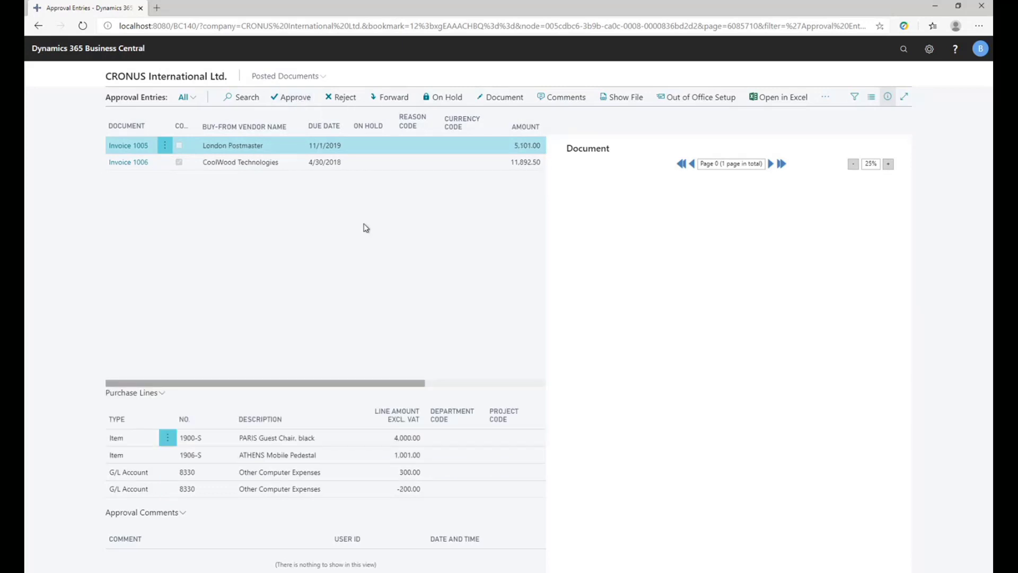
Check the rejection options for Invoice 1005 without applying them, and approve London Postmaster Invoice 1005 and CoolWood Technologies Invoice 1006.
{"action": "left_click", "coordinate": [339, 98]}
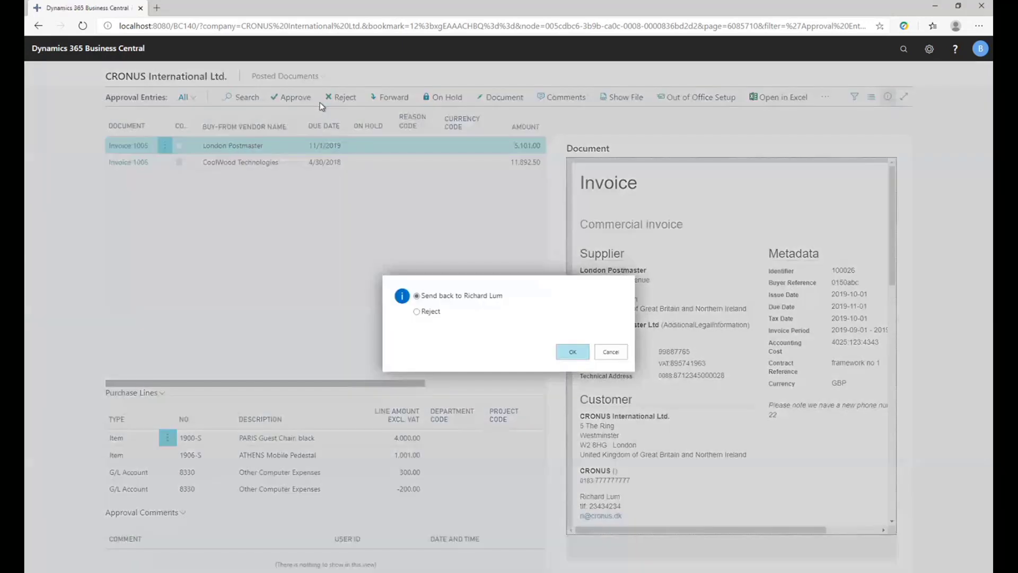
{"action": "left_click", "coordinate": [611, 352]}
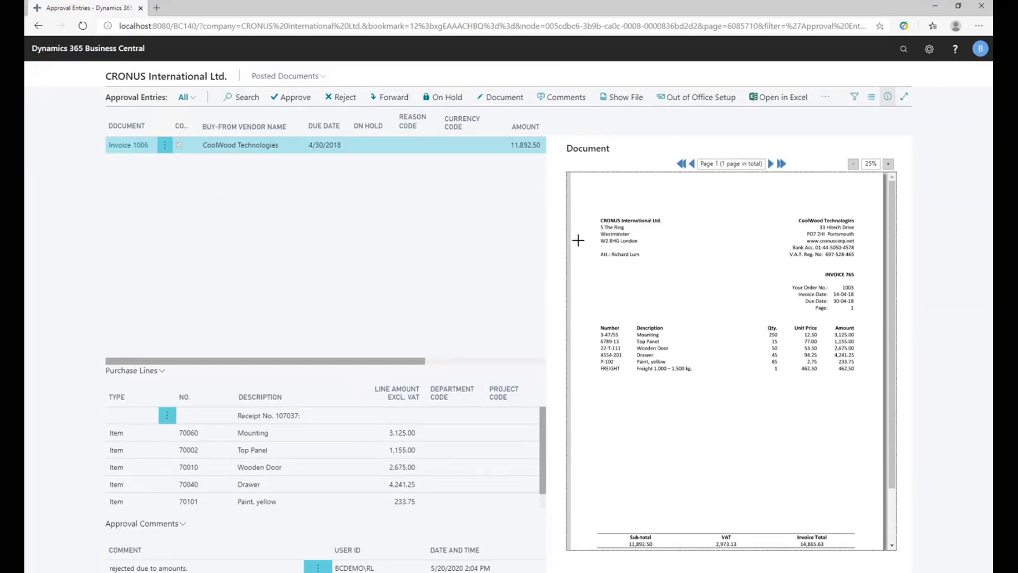
{"action": "left_click", "coordinate": [278, 104]}
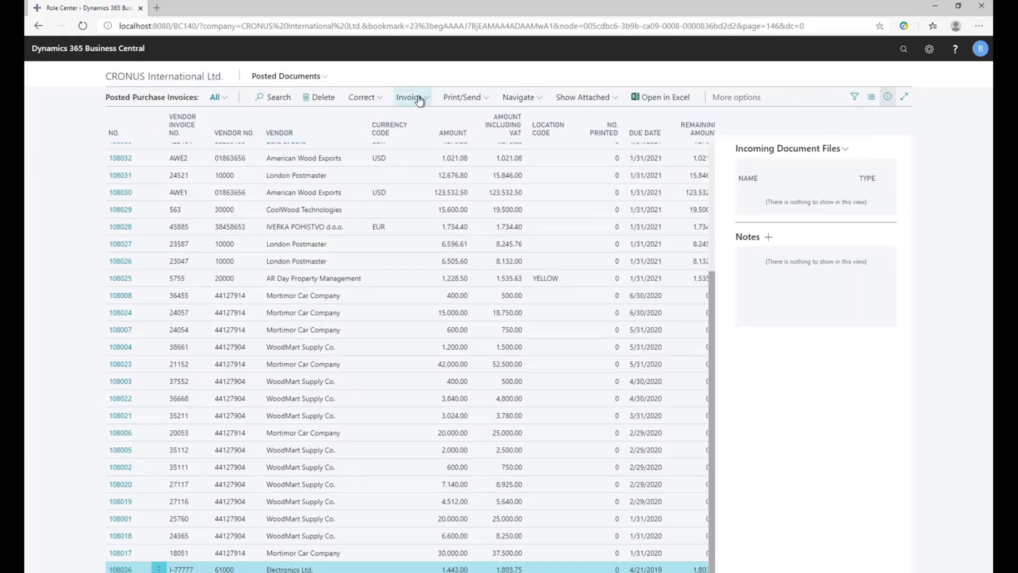
In the posted purchase invoices, find the related entries of Electronics Ltd. invoice 108036 and inspect its Document Capture Document.
{"action": "left_click", "coordinate": [417, 99]}
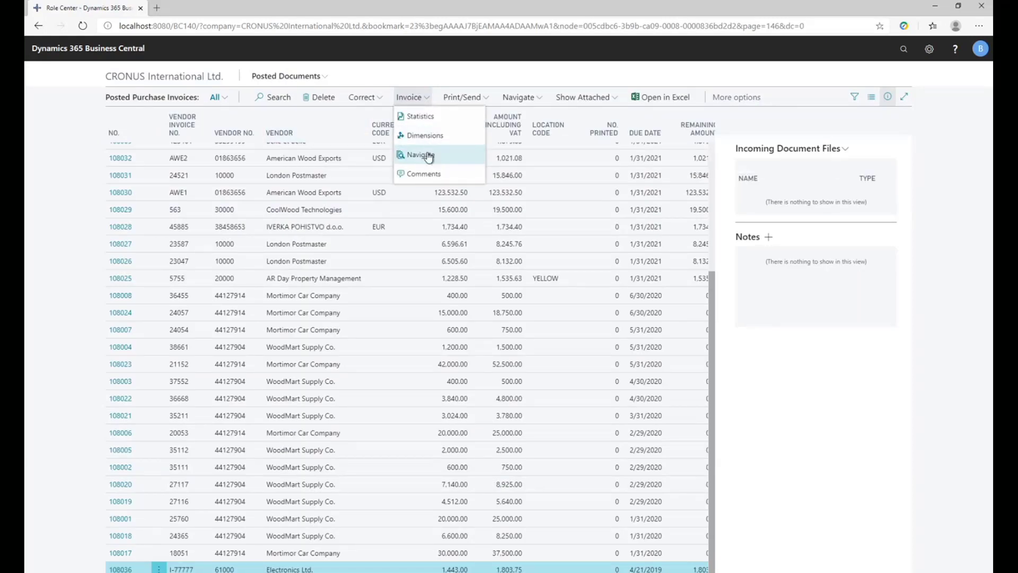
{"action": "left_click", "coordinate": [429, 156]}
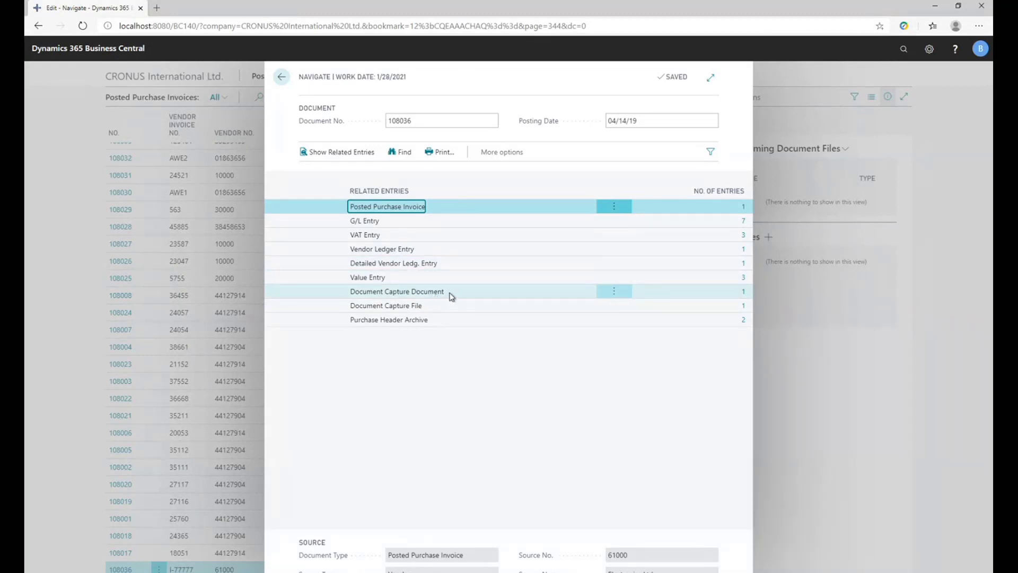
{"action": "left_click", "coordinate": [744, 292]}
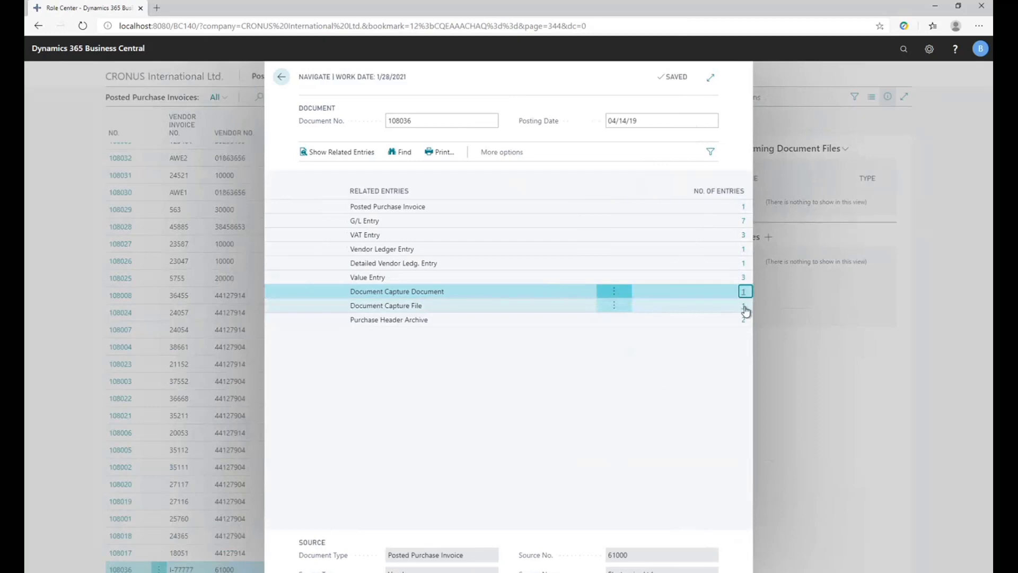
View the Document Capture File D000005.pdf attached to the posted invoice, and close the PDF and the related entries.
{"action": "left_click", "coordinate": [744, 307]}
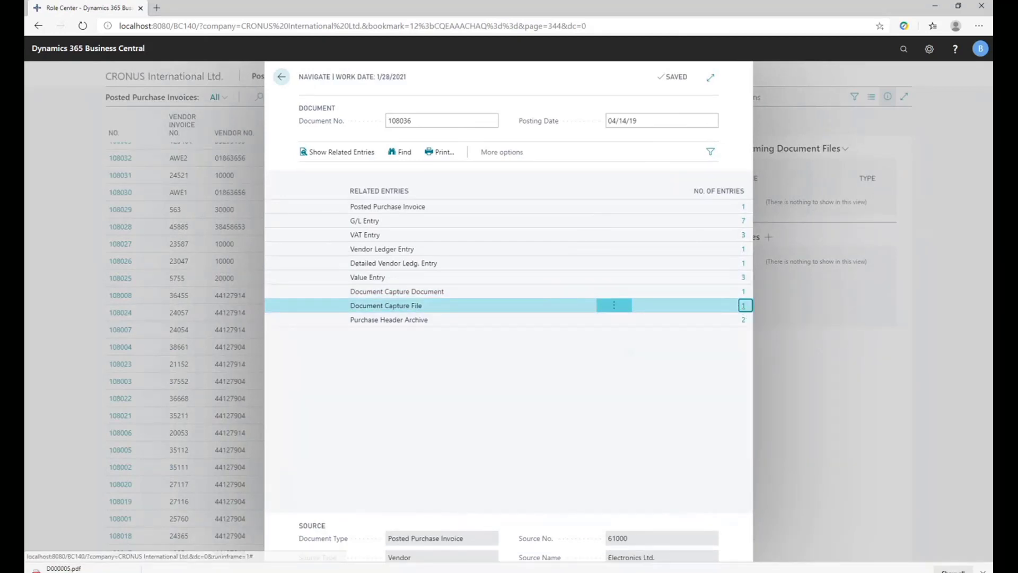
{"action": "left_click", "coordinate": [64, 568]}
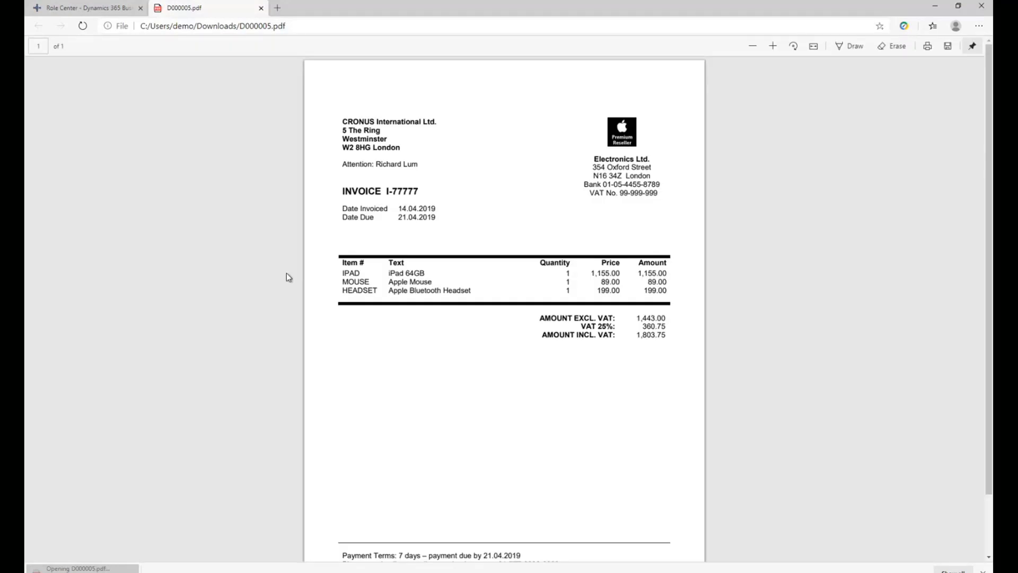
{"action": "left_click", "coordinate": [262, 9]}
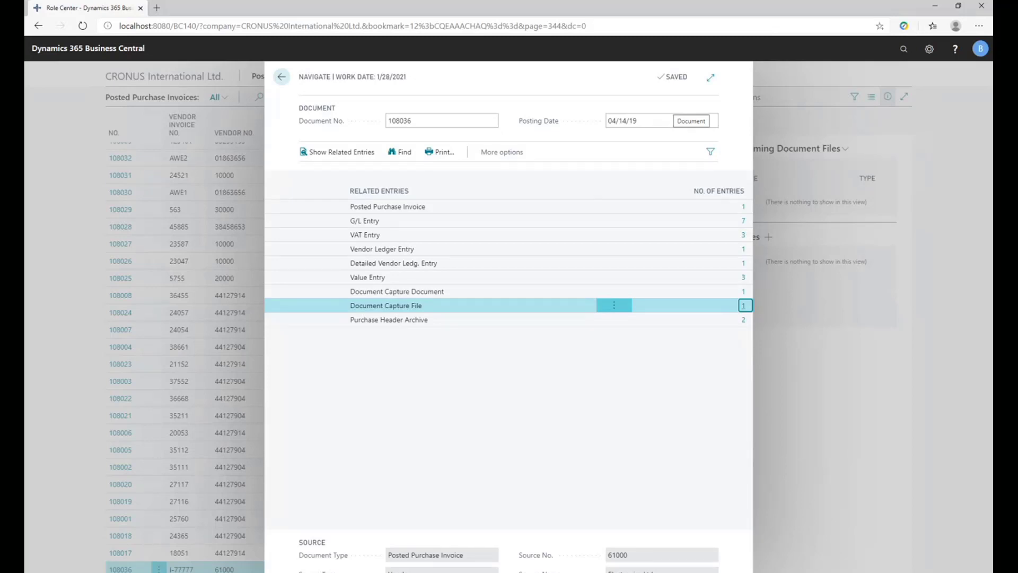
{"action": "left_click", "coordinate": [279, 80]}
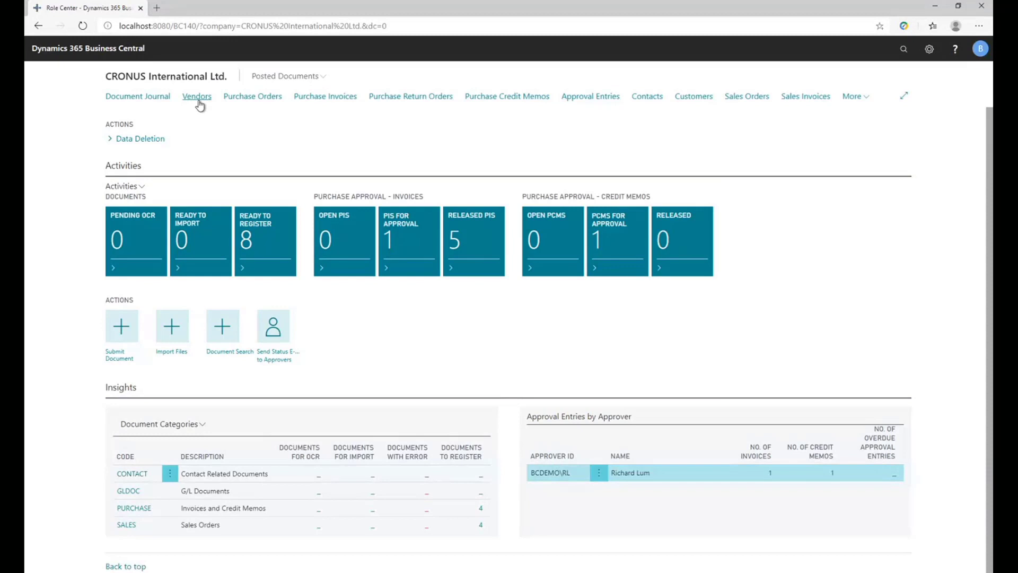
Look up vendor 30000 CoolWood Technologies in the Vendors list, examine the documents on its card, and return to the Role Center.
{"action": "left_click", "coordinate": [198, 99]}
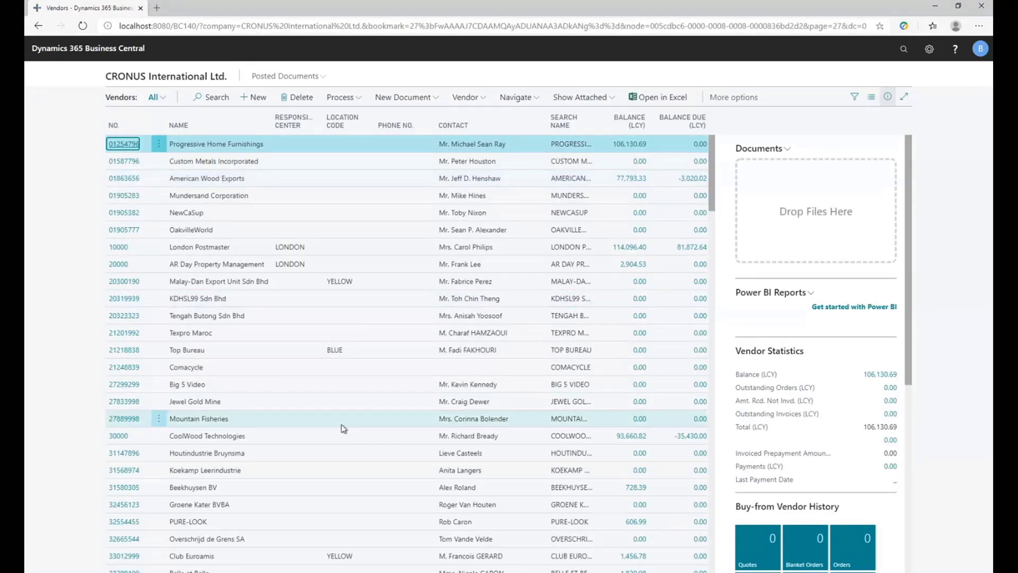
{"action": "scroll", "coordinate": [246, 432], "scroll_direction": "down", "scroll_amount": 4}
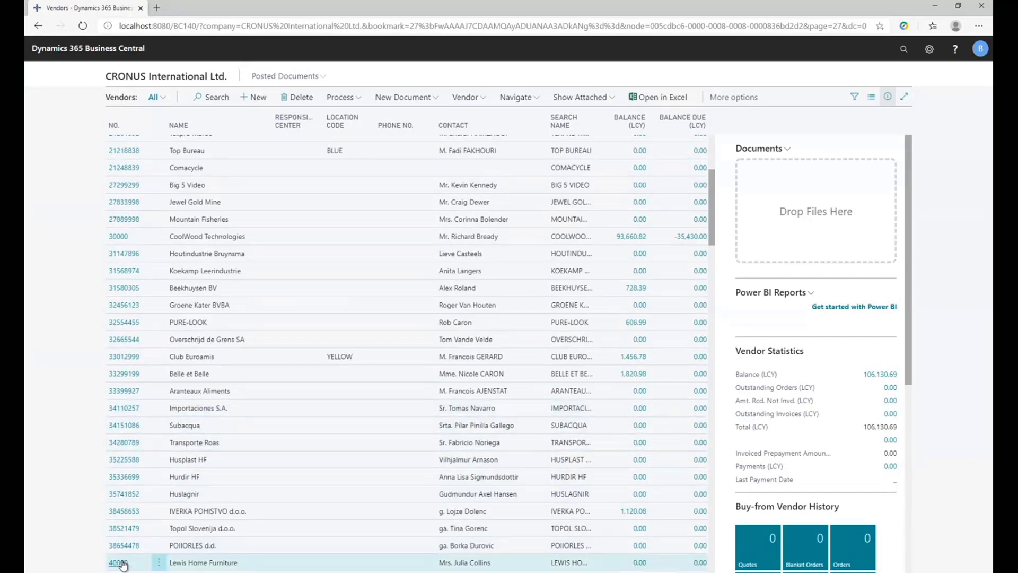
{"action": "scroll", "coordinate": [123, 552], "scroll_direction": "up", "scroll_amount": 4}
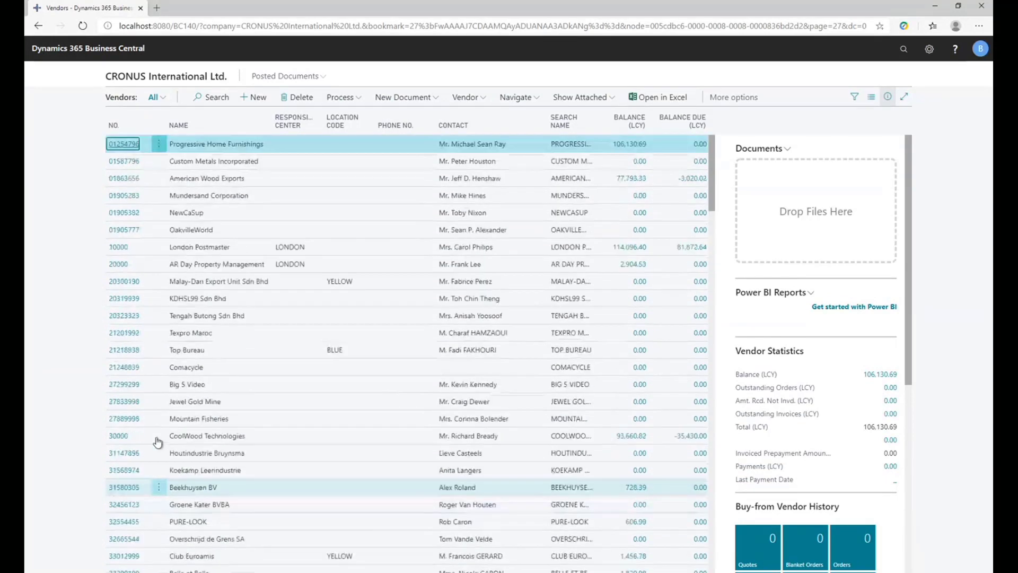
{"action": "left_click", "coordinate": [118, 435]}
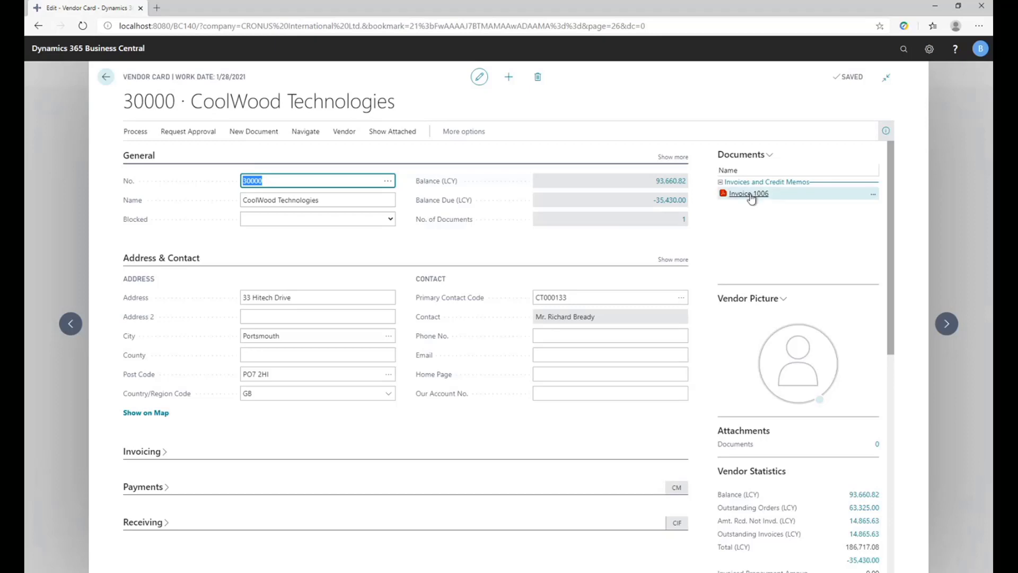
{"action": "left_click", "coordinate": [683, 219]}
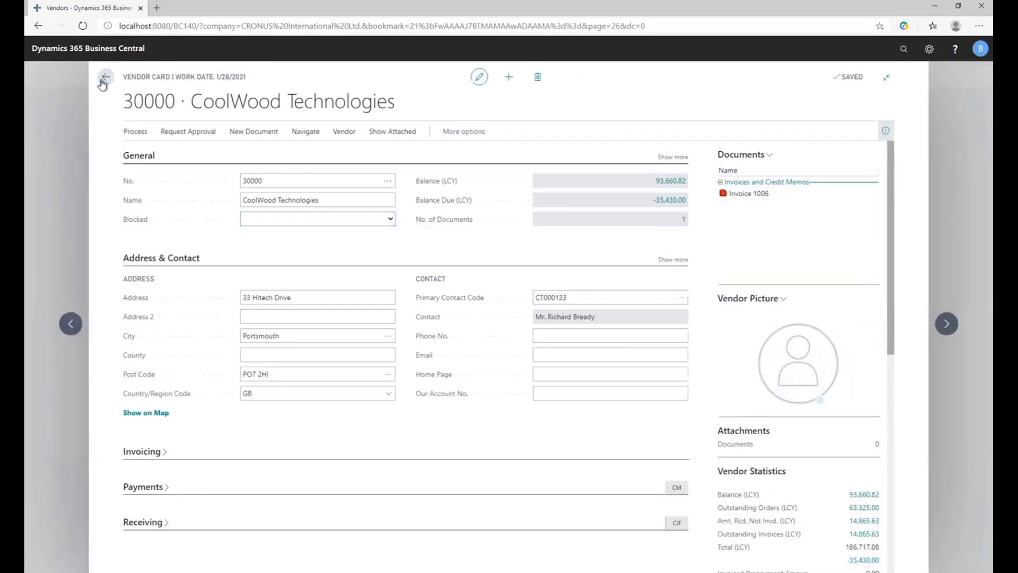
{"action": "left_click", "coordinate": [104, 80]}
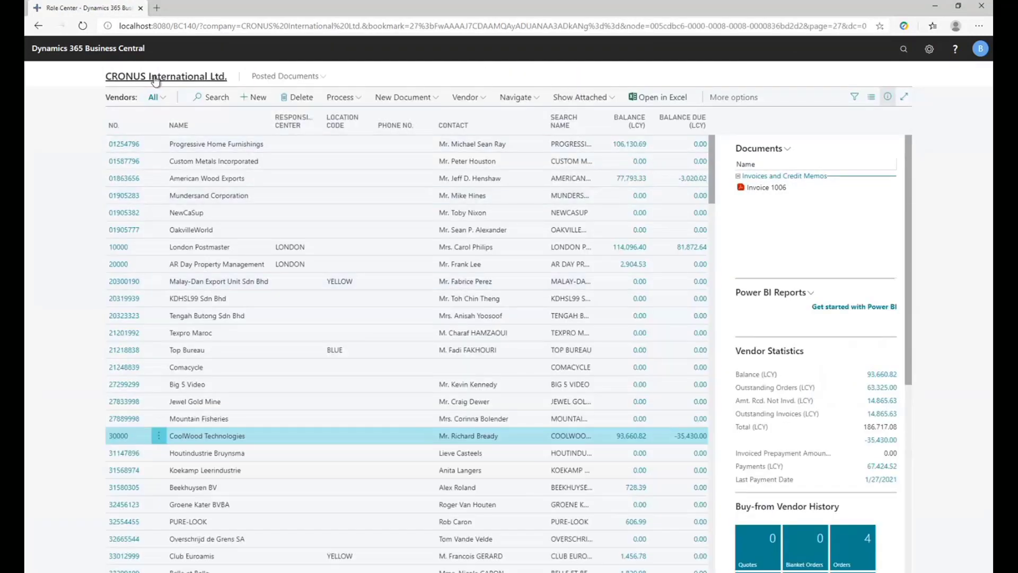
{"action": "left_click", "coordinate": [155, 78]}
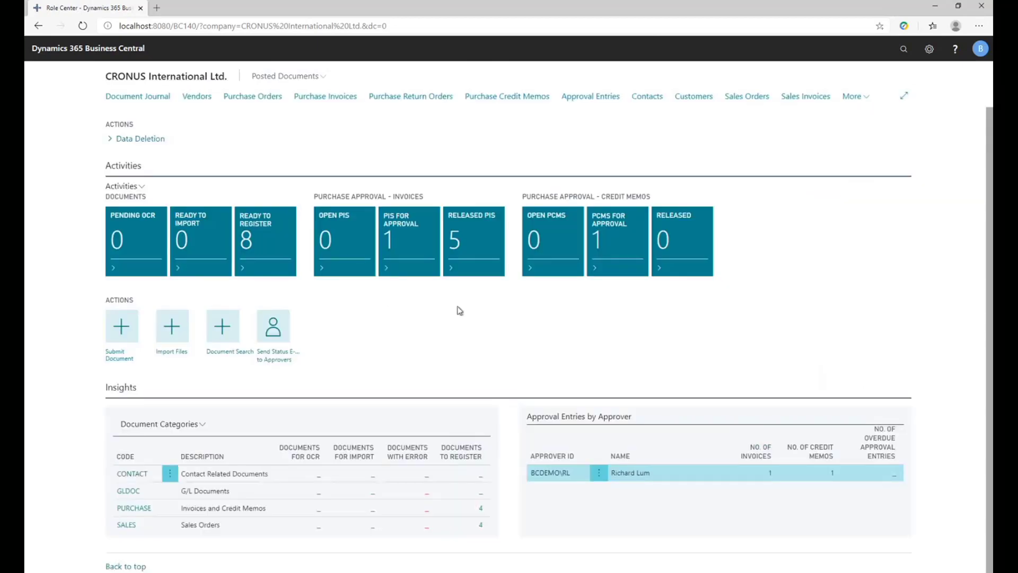
Run a Document Search for "deerfield" across all categories, look through the matching documents, and close the search.
{"action": "left_click", "coordinate": [223, 340]}
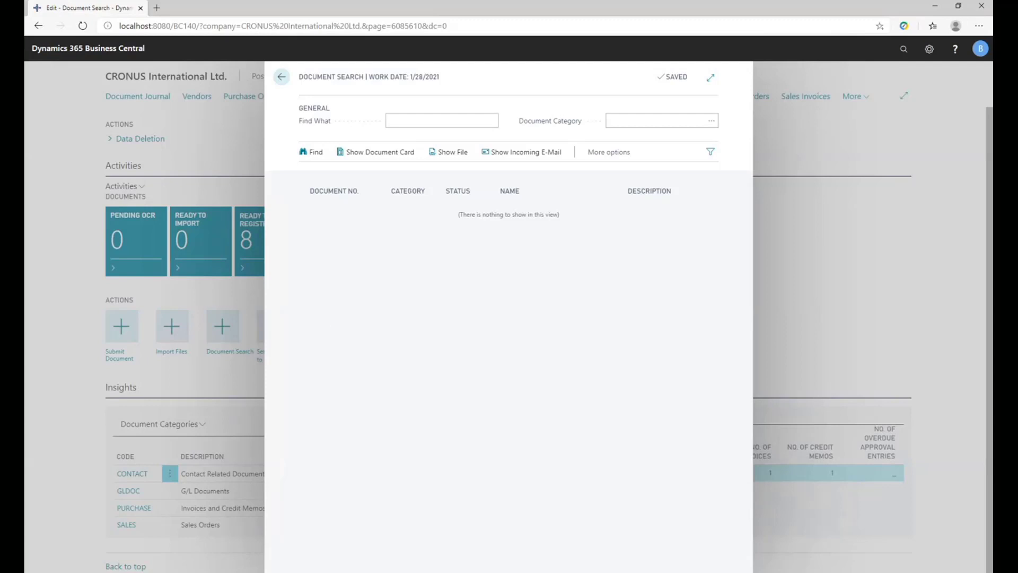
{"action": "left_click", "coordinate": [442, 122]}
{"action": "type", "text": "deerf"}
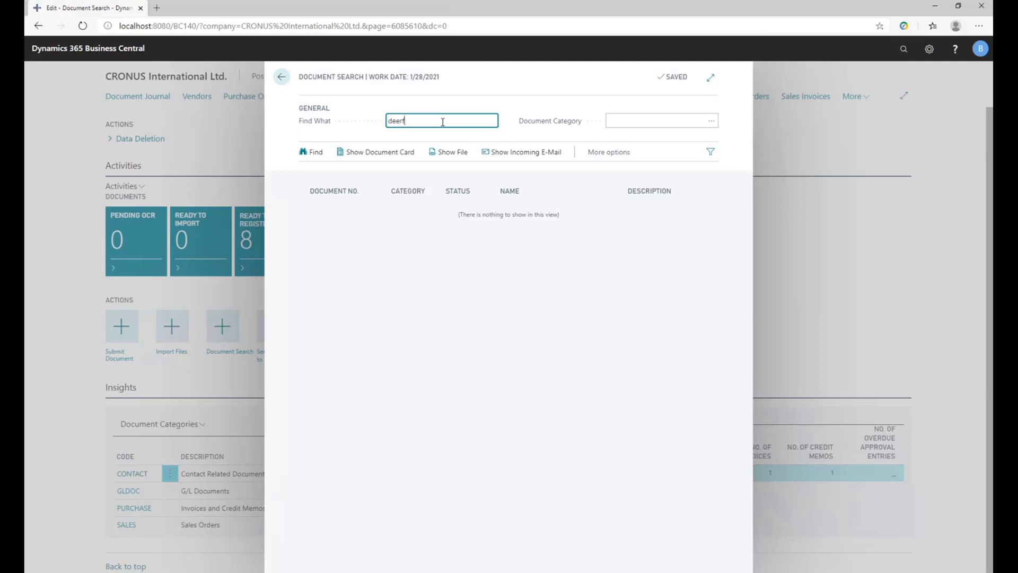
{"action": "type", "text": "ield"}
{"action": "key", "text": "Tab"}
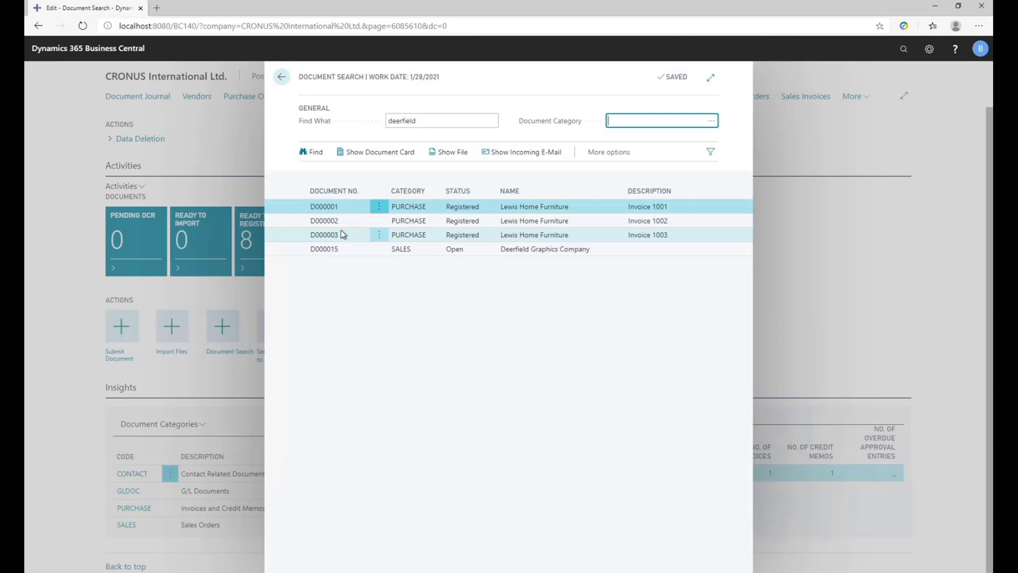
{"action": "left_click", "coordinate": [799, 231]}
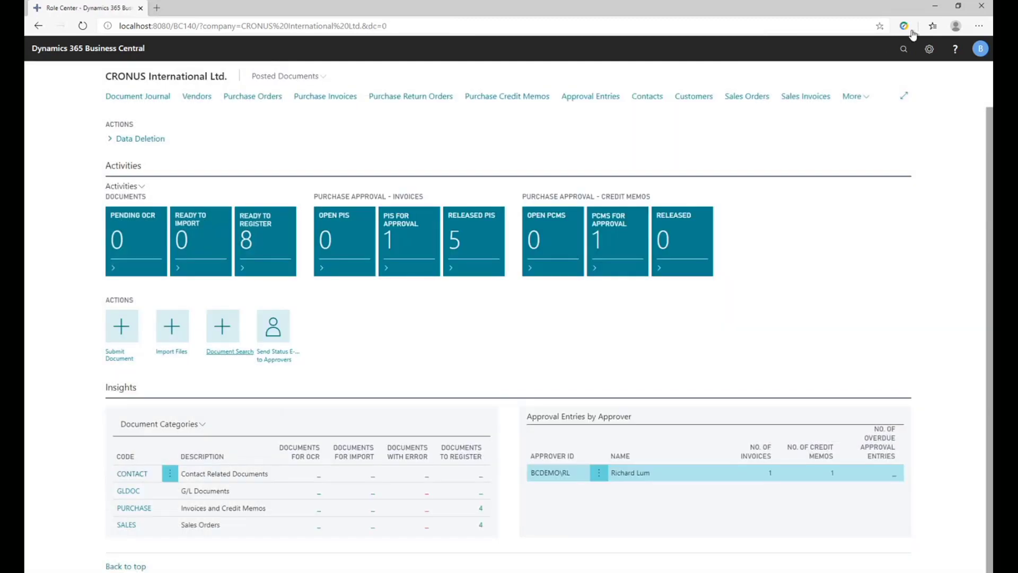